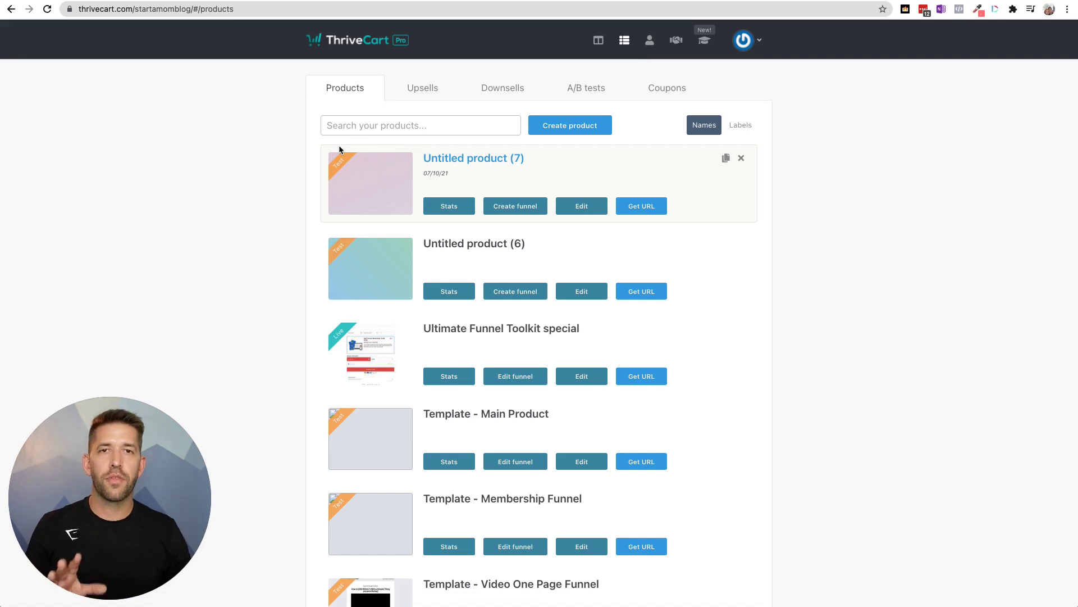
- From Learn, go to Settings integrations and filter to the 10 Membership platforms
click(709, 43)
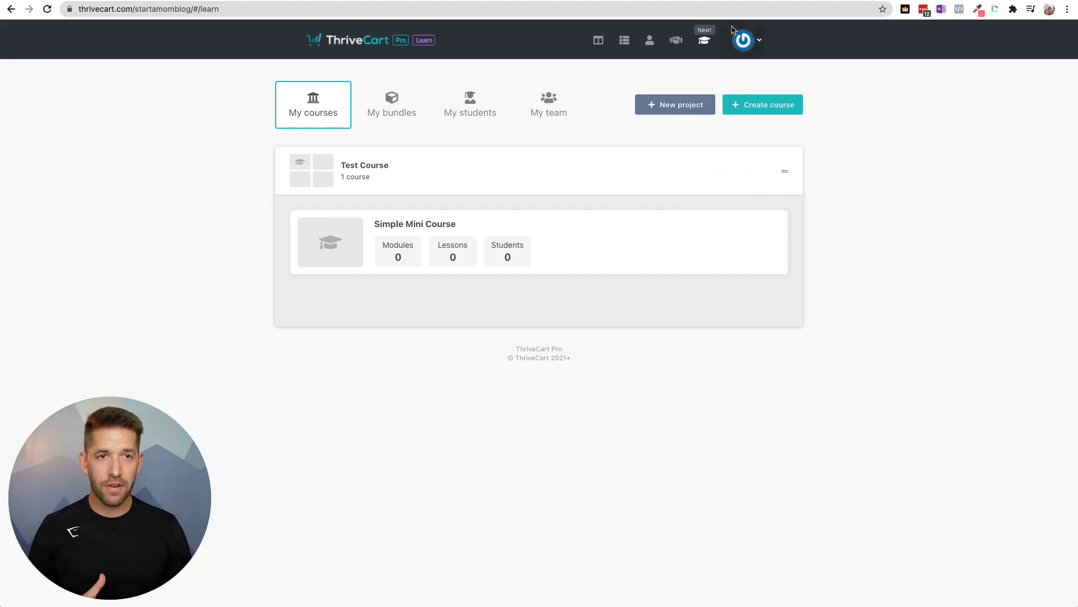
click(743, 41)
click(705, 132)
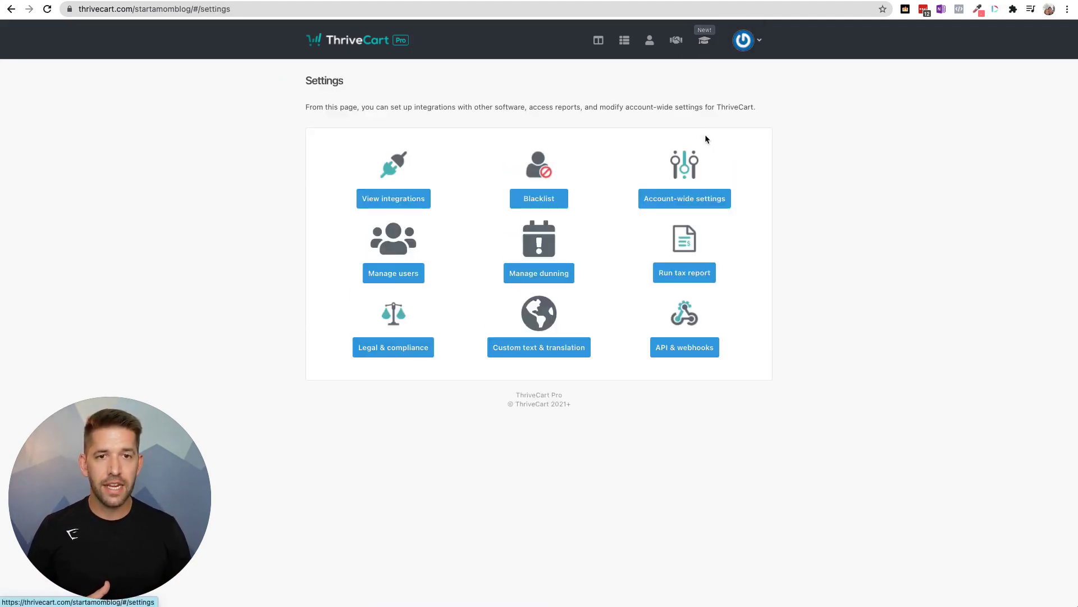
click(395, 201)
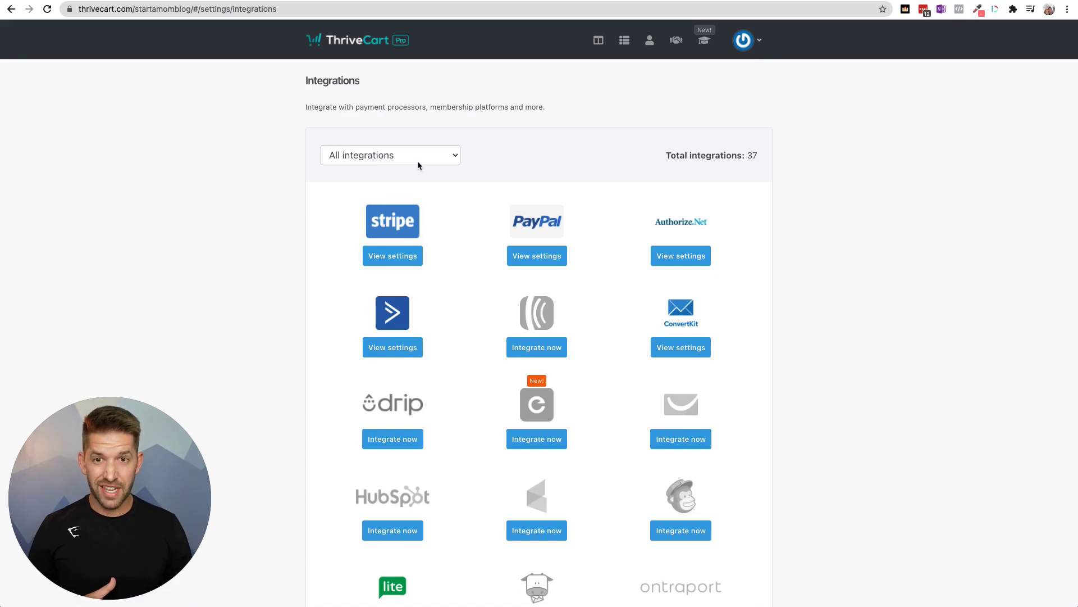
click(418, 159)
click(374, 228)
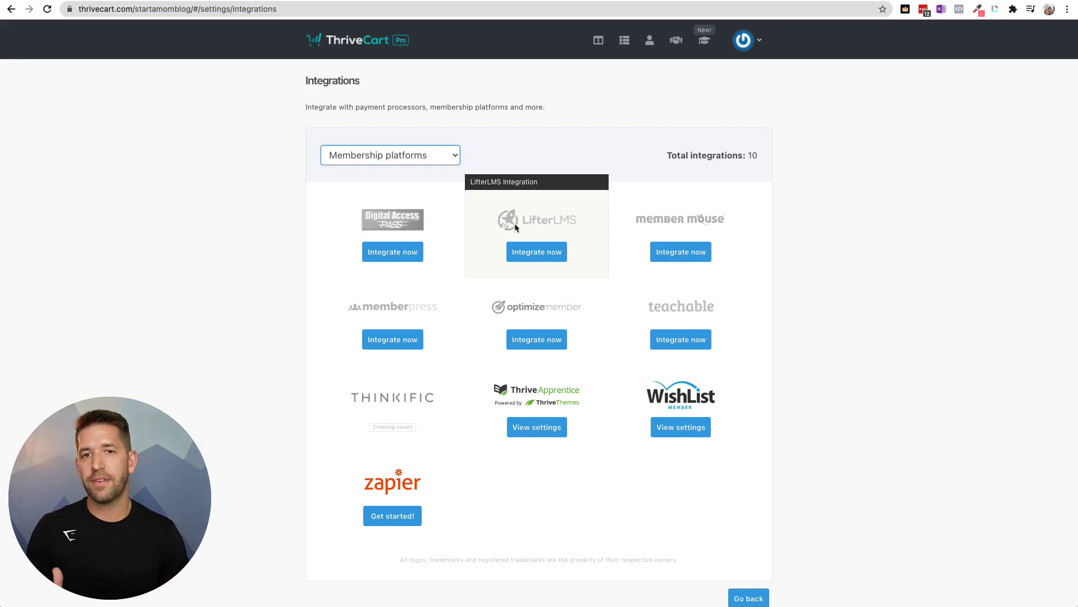
- Delete the Test Course project and its courses from Learn
click(706, 46)
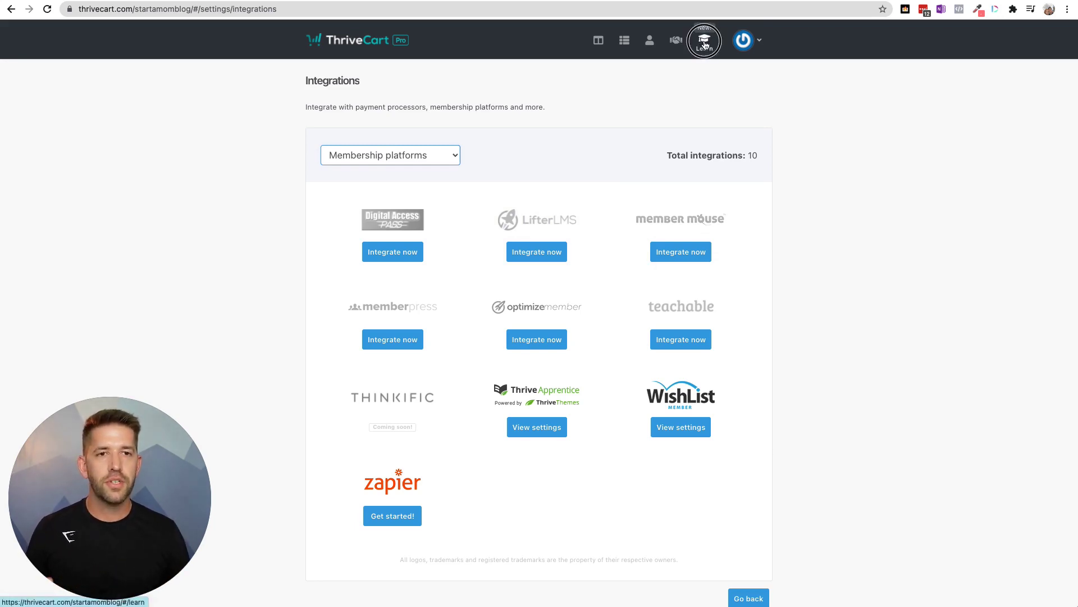
mouse_move(337, 201)
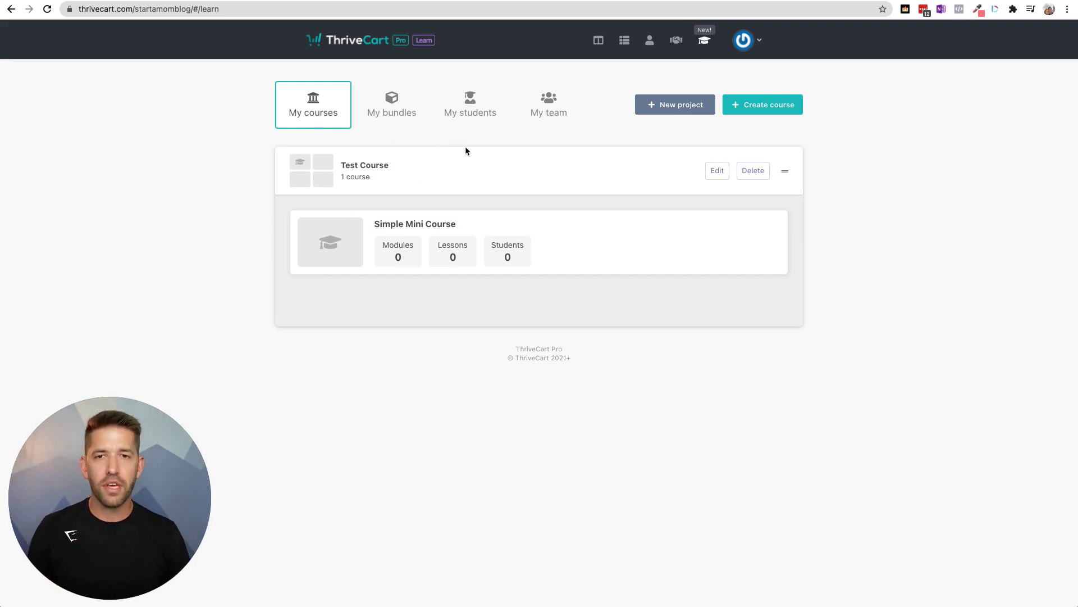
click(752, 171)
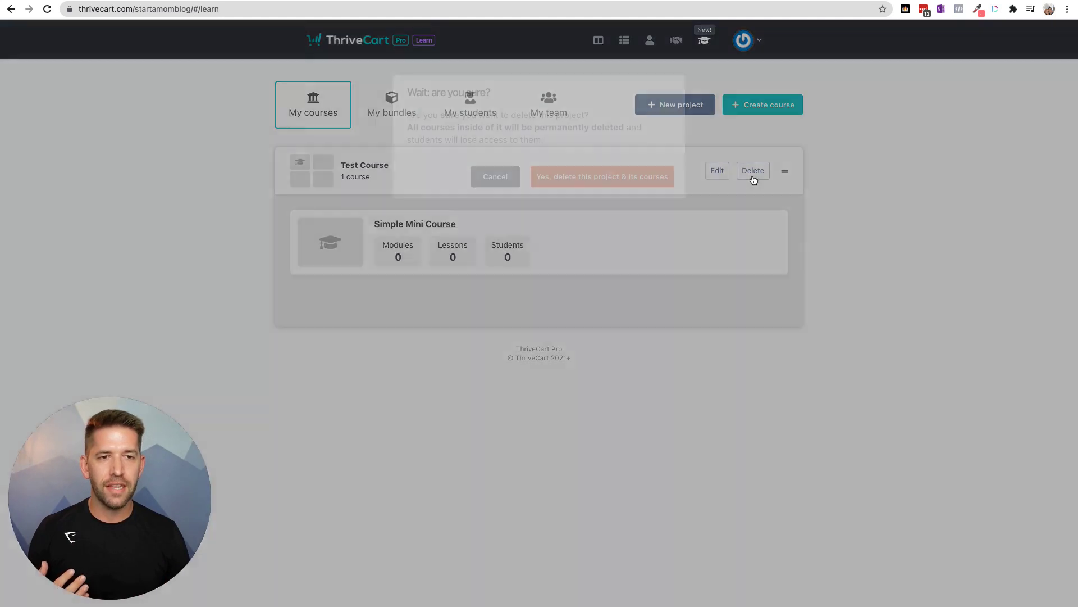
click(613, 185)
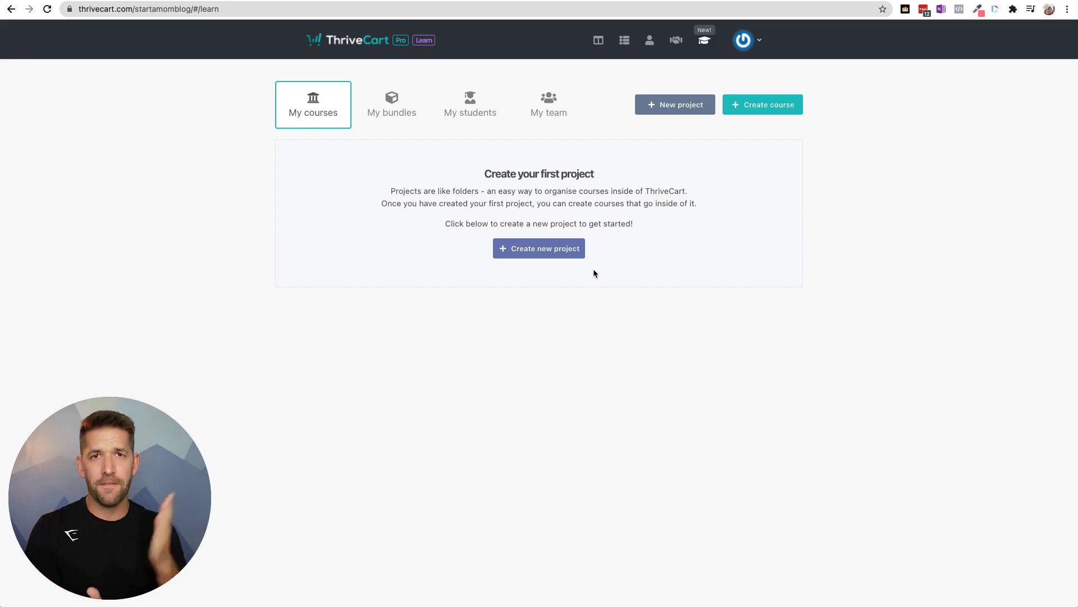
- Create the project 'Simple Low Priced Course' and start a new course inside it
click(562, 252)
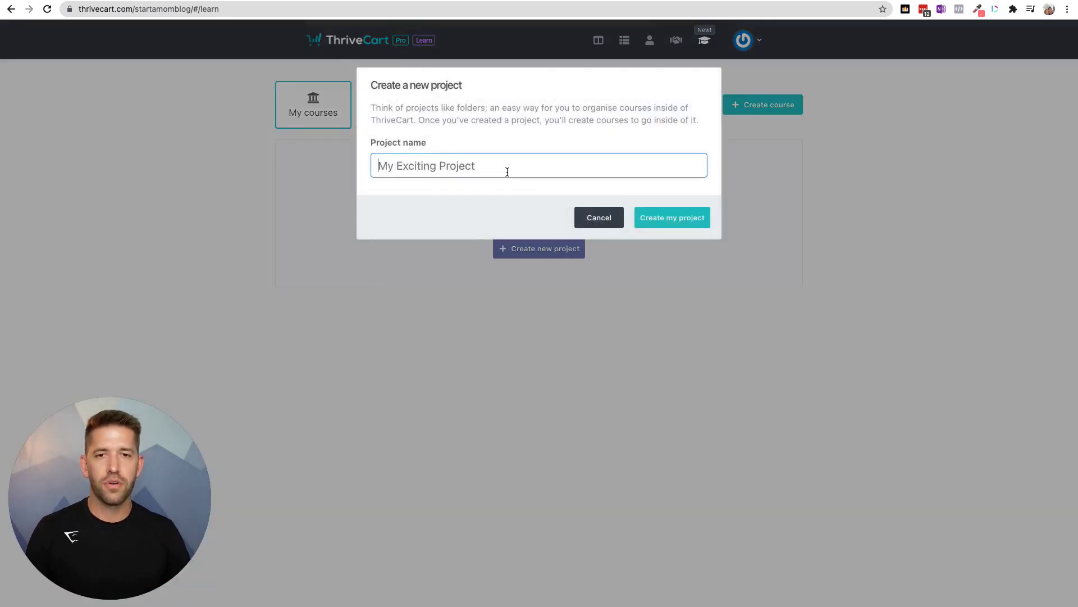
click(507, 172)
text(Simple P)
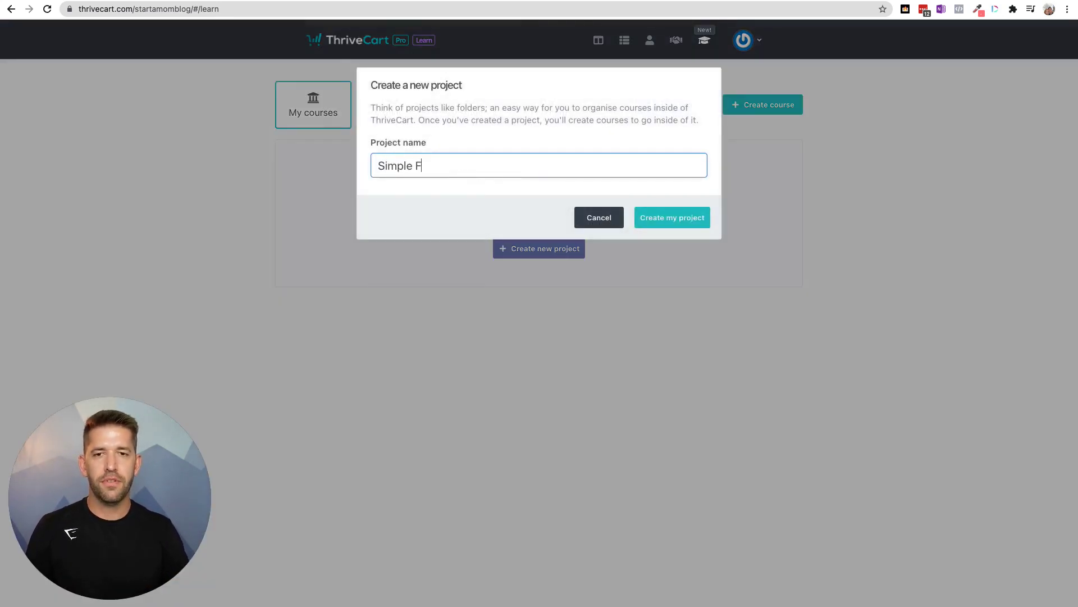
key(BackSpace)
text(Low Priced Course)
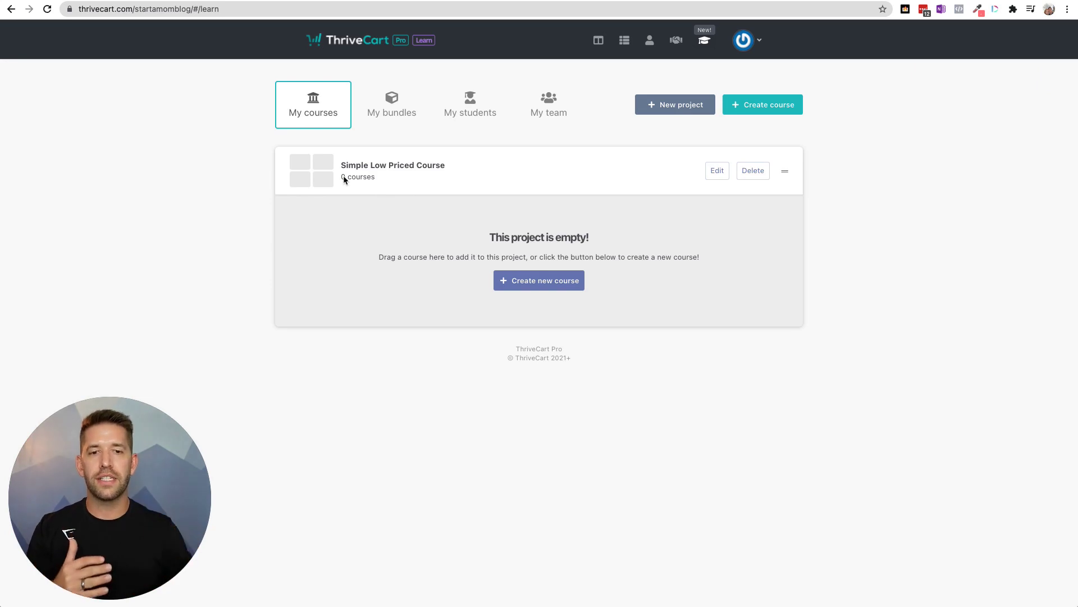
click(534, 280)
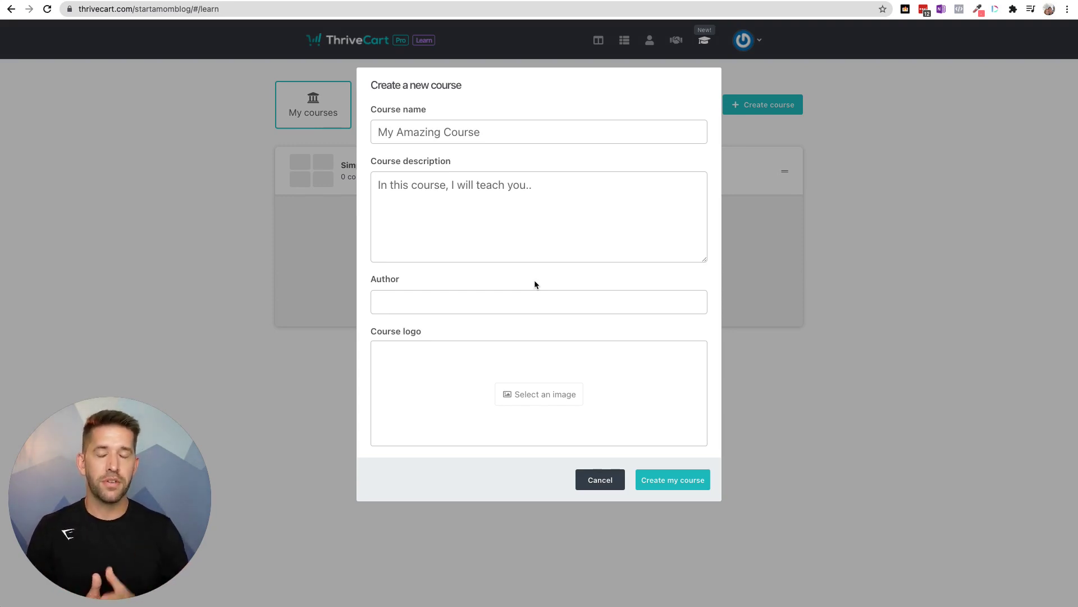
- Create 'Awesome Mini Course' with description 'In this course, you'll learn about Thrivecart Learn', an author and a logo
click(521, 131)
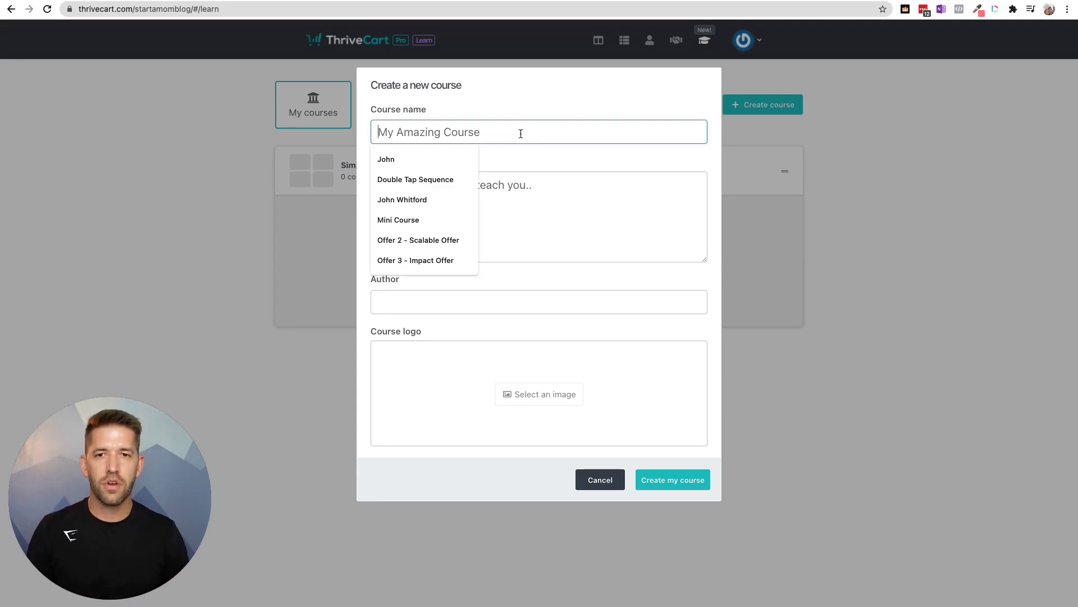
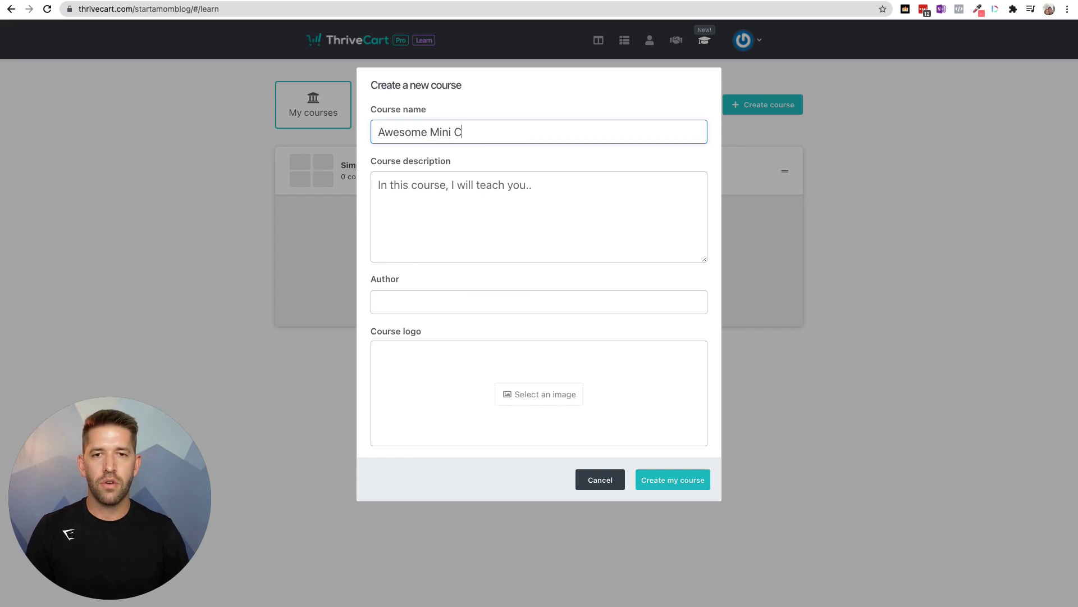
key(Tab)
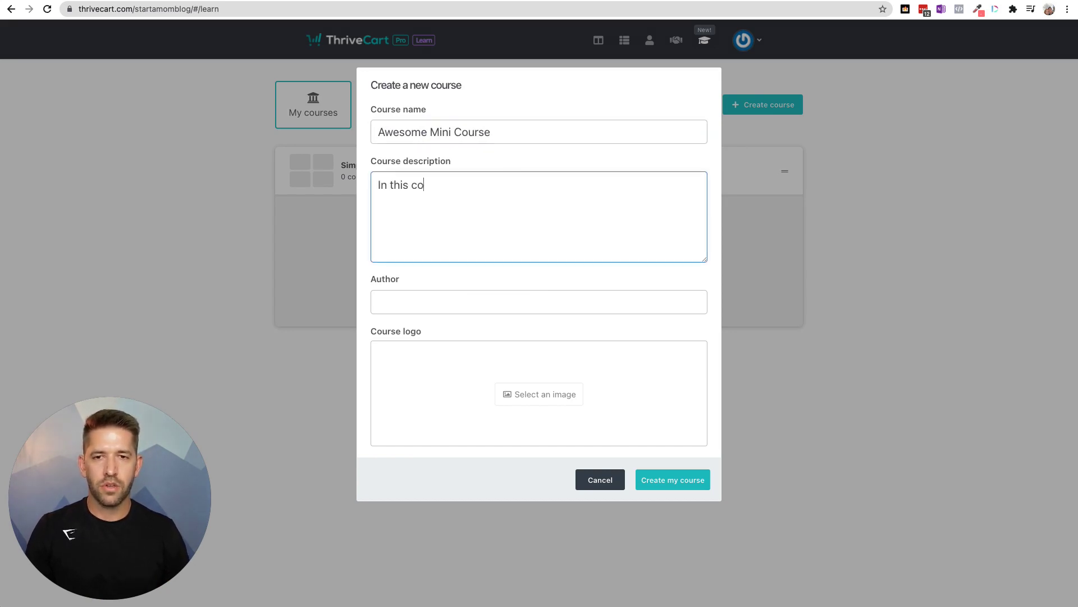
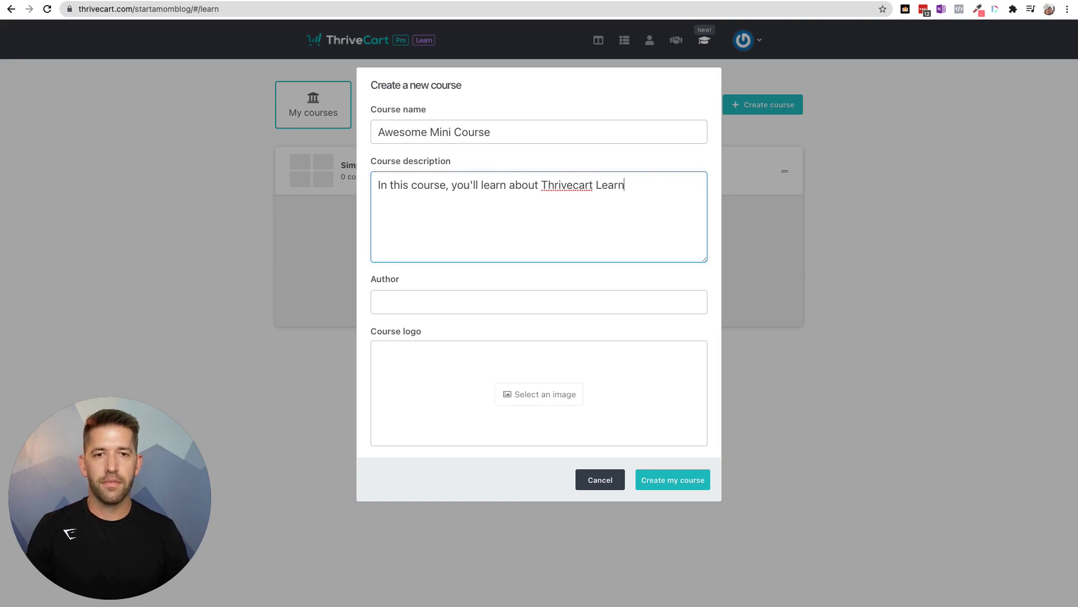
key(Tab)
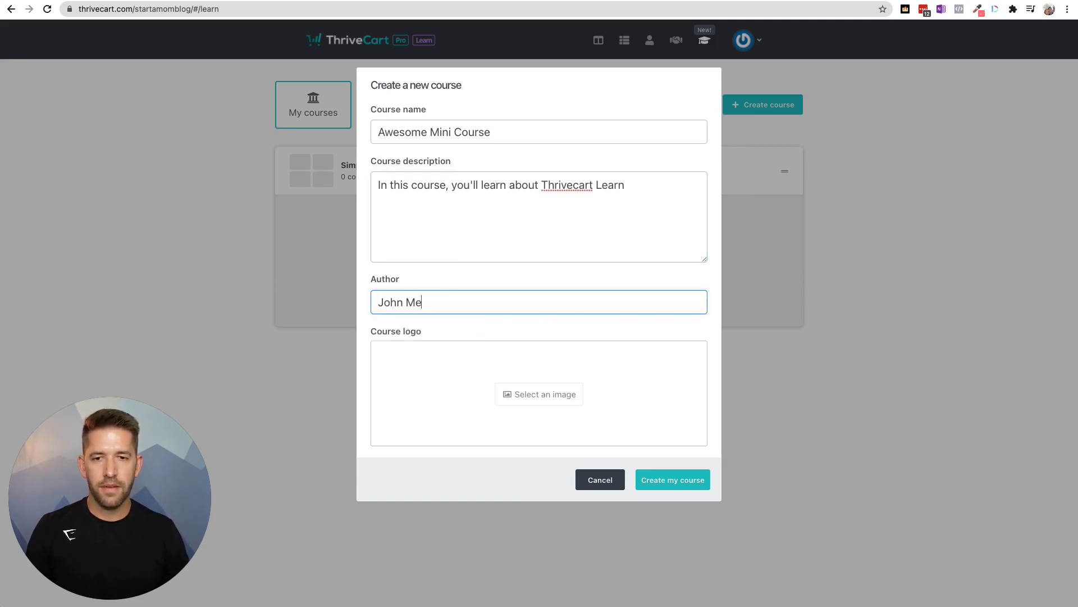
click(536, 403)
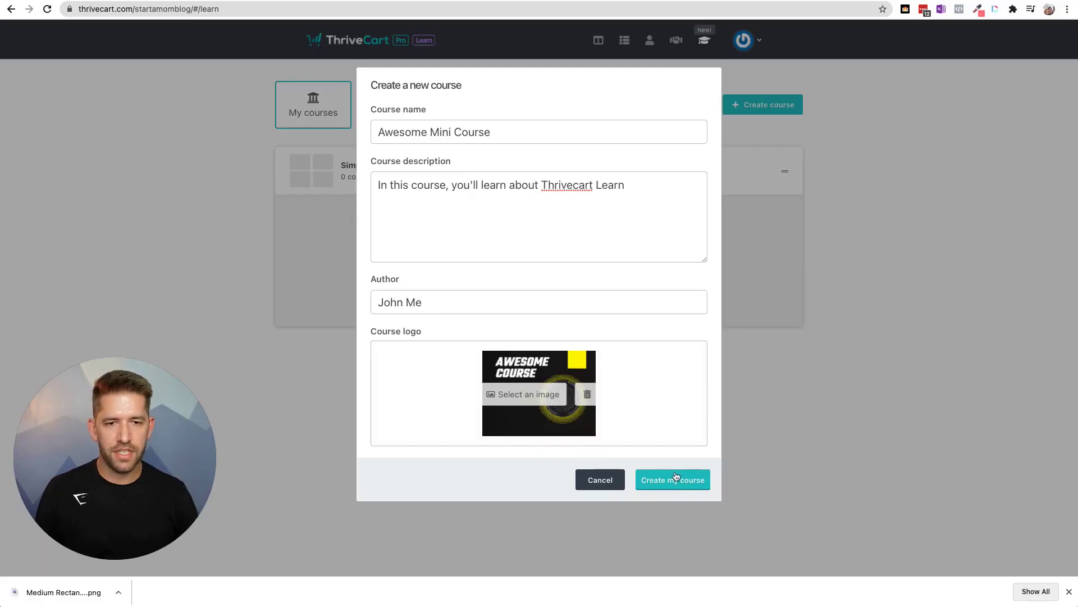
click(676, 478)
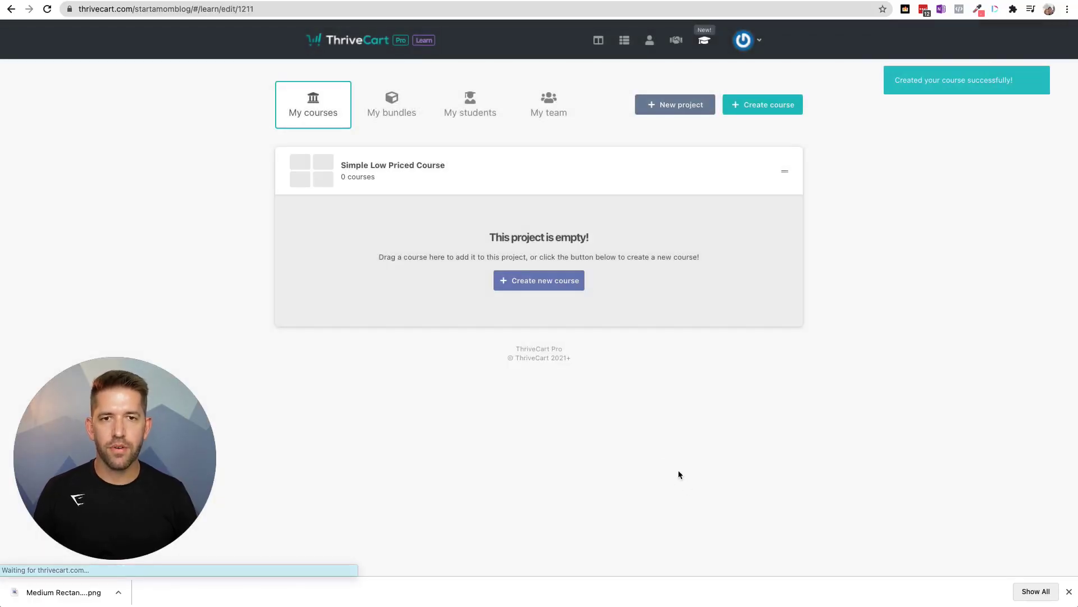
- Open the new course's editor and dismiss the downloads notification
click(536, 284)
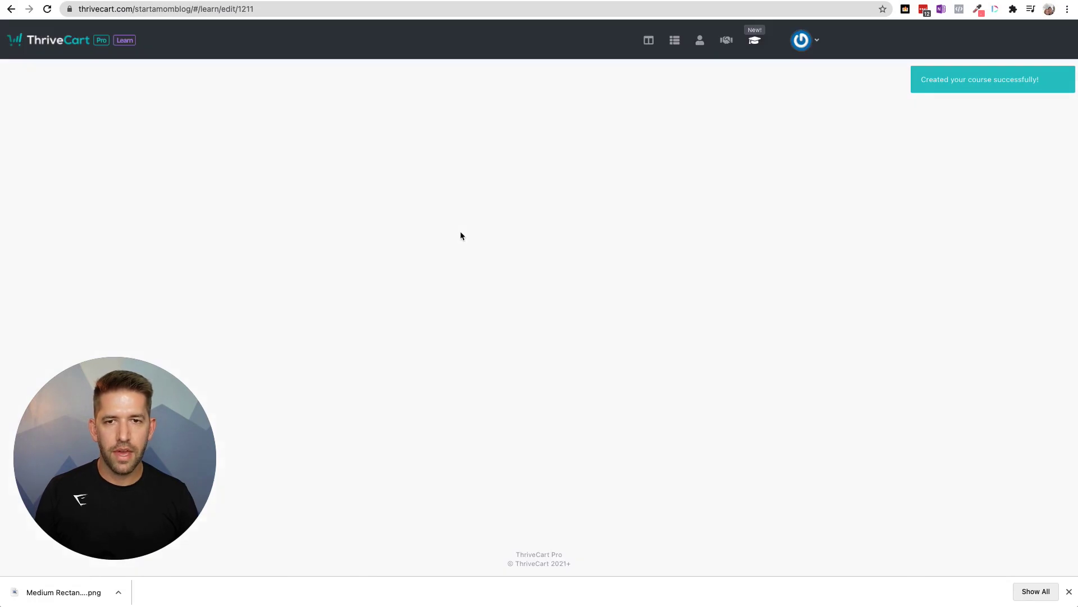
drag(147, 441, 1001, 437)
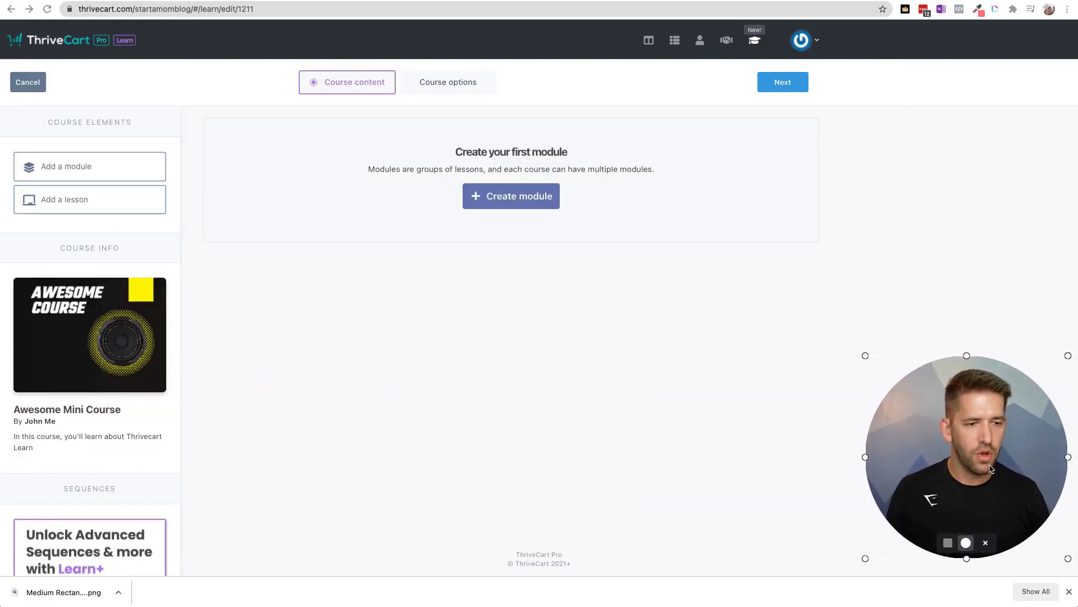
click(1069, 592)
- Add a module named 'Introduction' available to all students
click(511, 196)
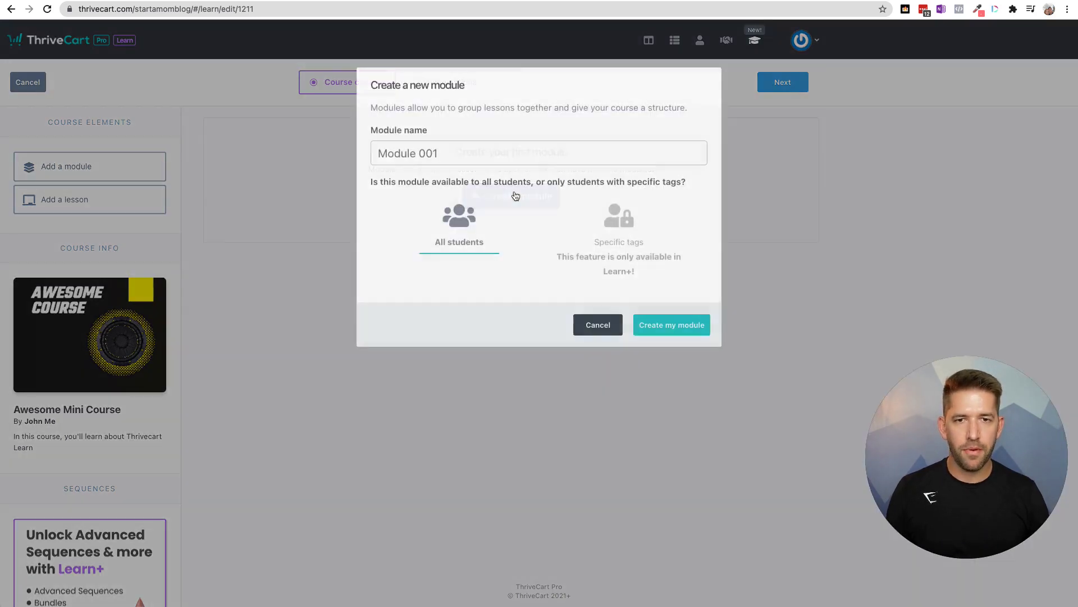
click(449, 154)
text(Introduction)
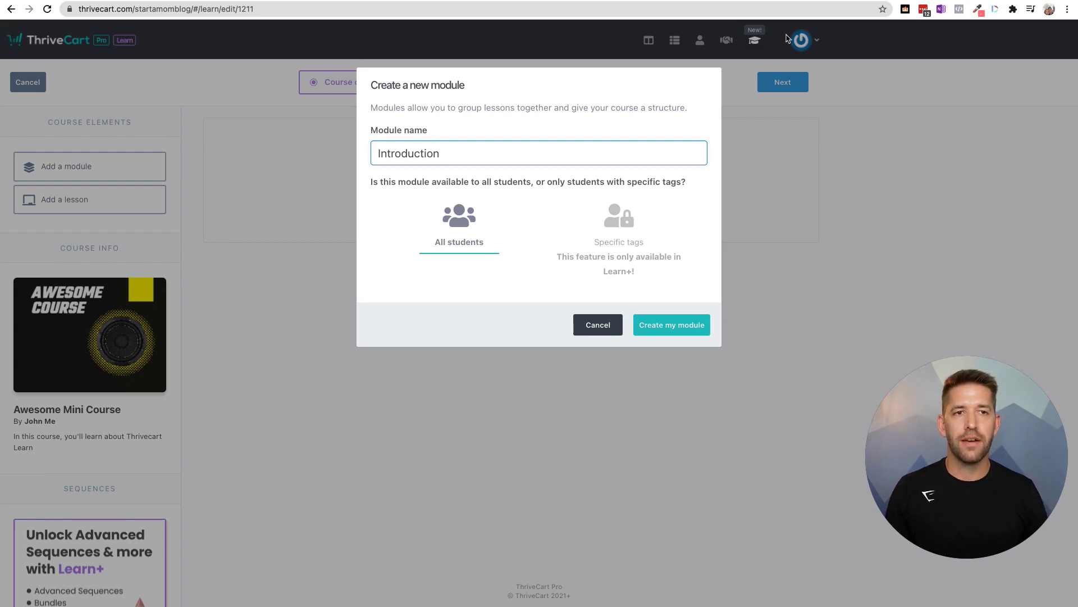
click(619, 224)
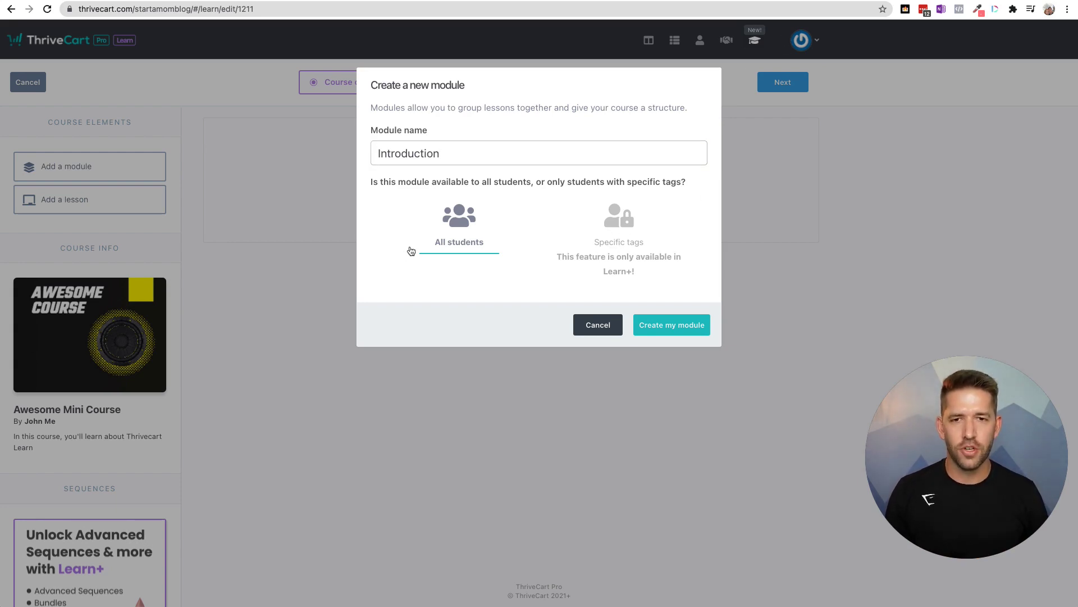
click(671, 336)
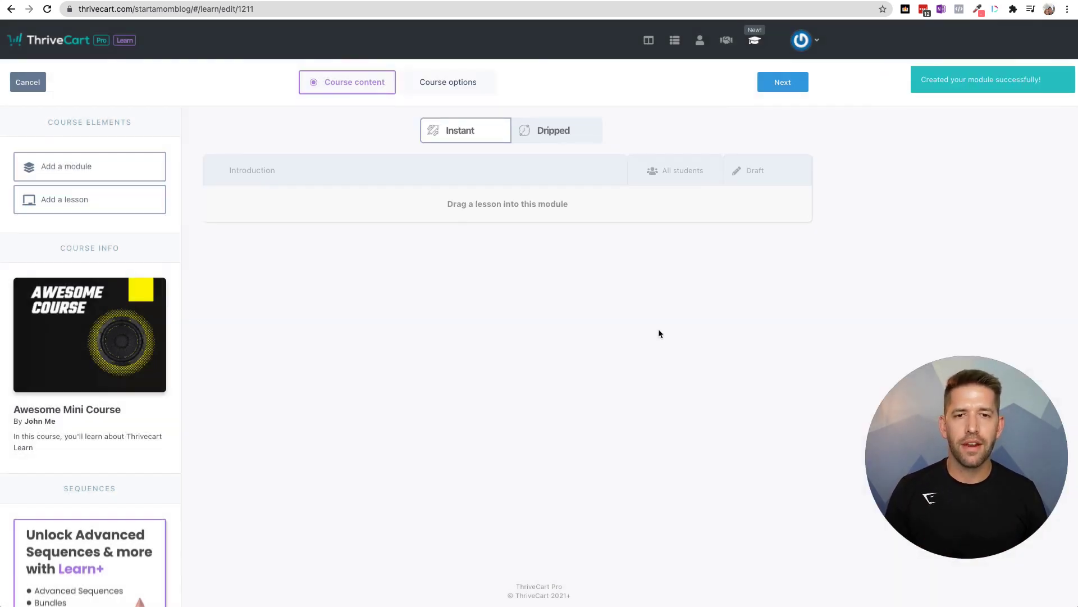
mouse_move(516, 220)
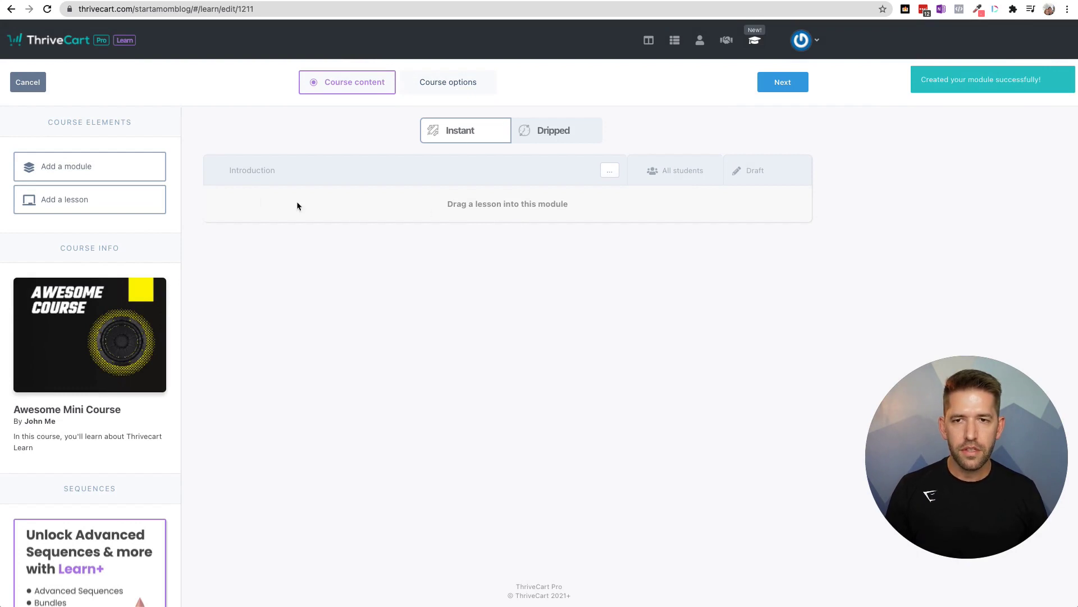
- Add the lesson 'Welcome to the course' into the Introduction module
drag(48, 205, 474, 216)
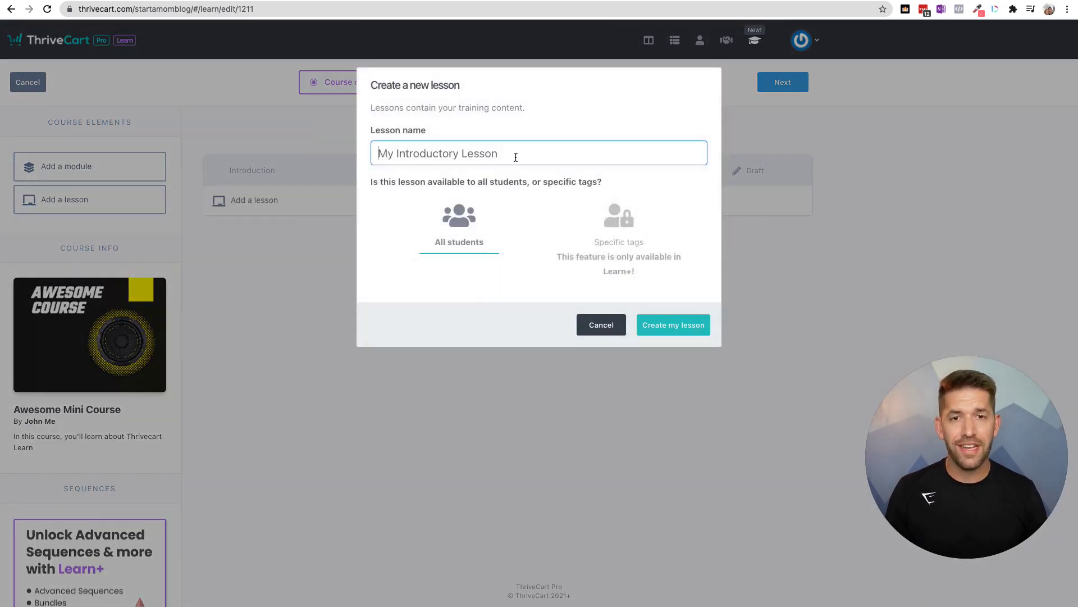
click(516, 157)
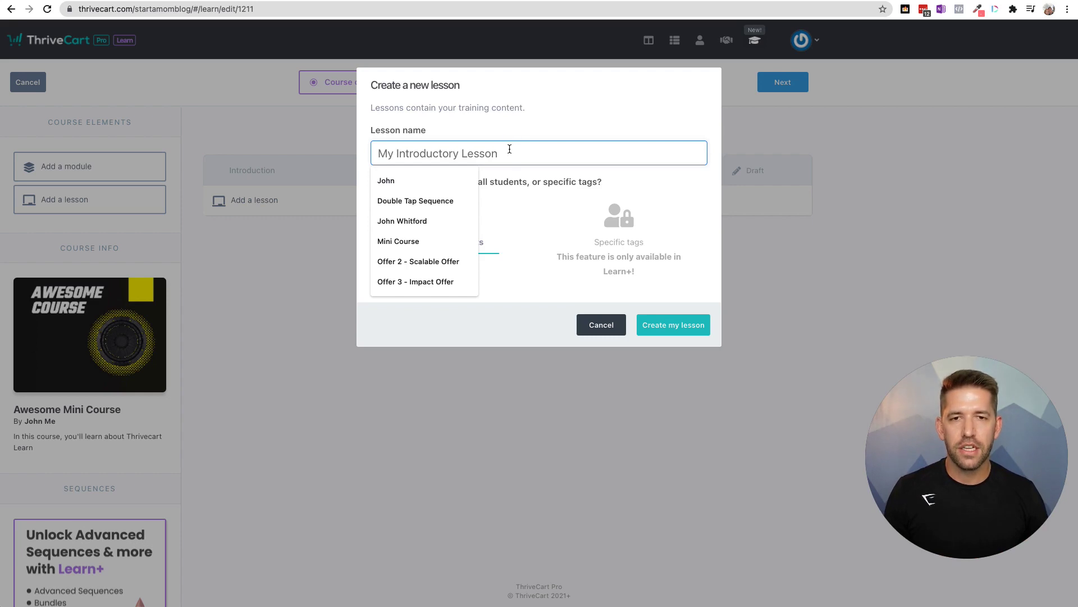
text(Welcome to the)
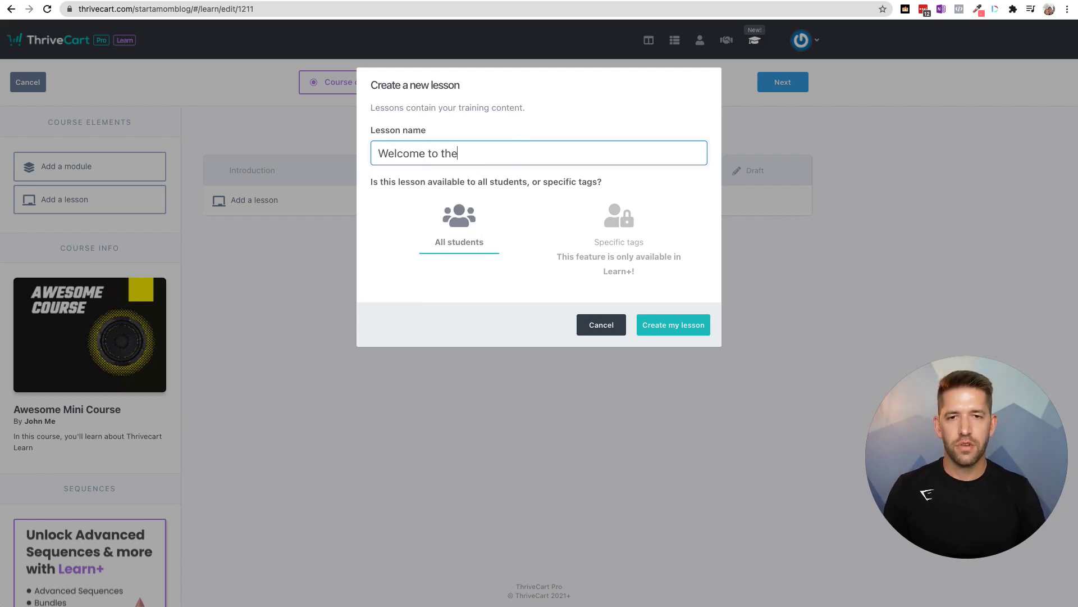
text( course)
click(674, 333)
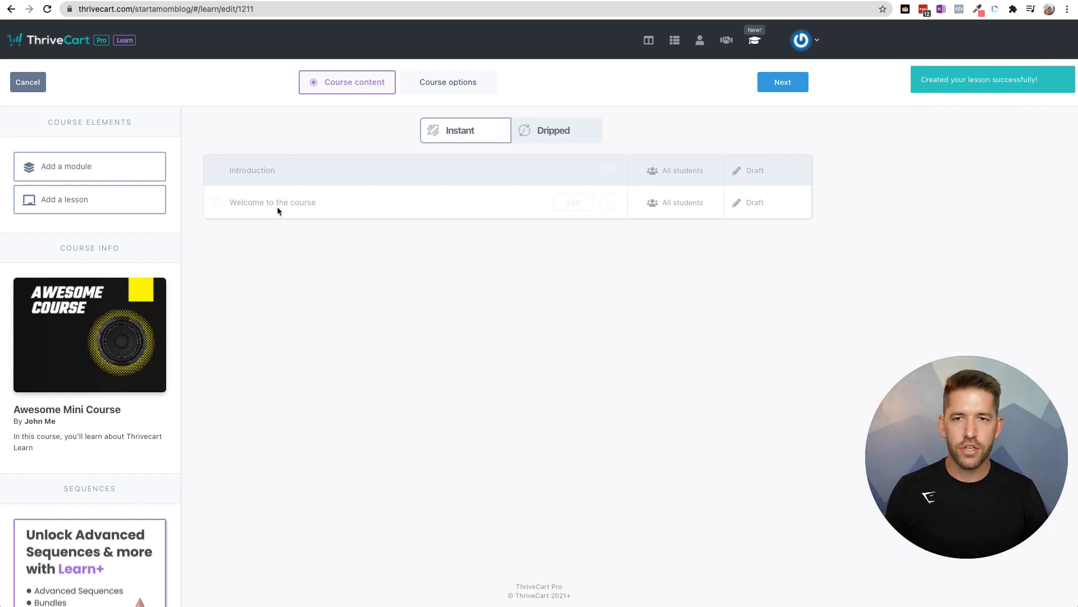
- Try marking the lesson as featured and dismiss the Coming soon notice
mouse_move(275, 205)
click(218, 203)
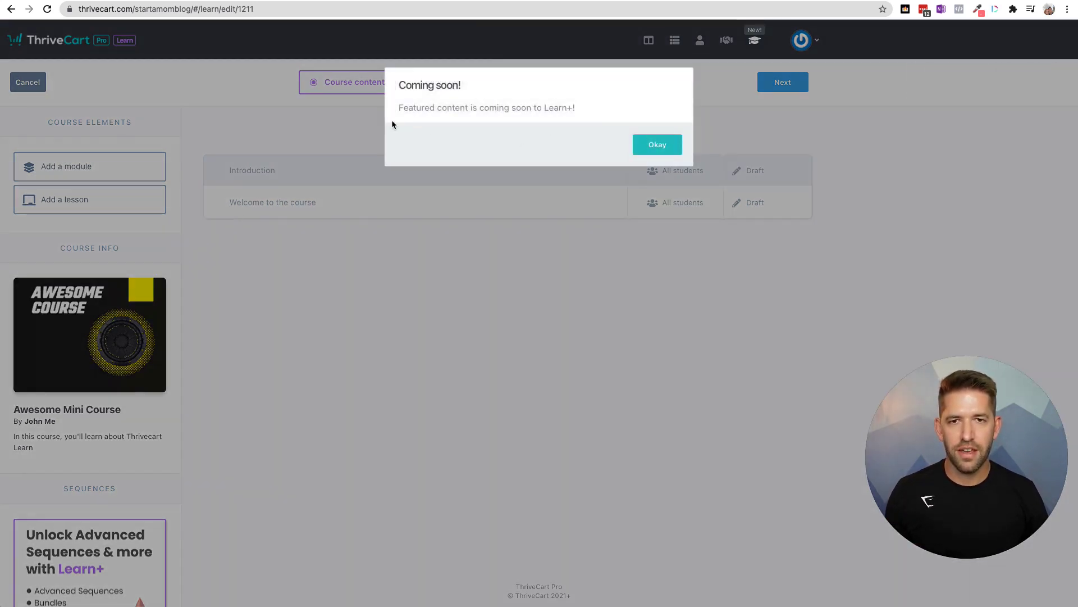
click(655, 145)
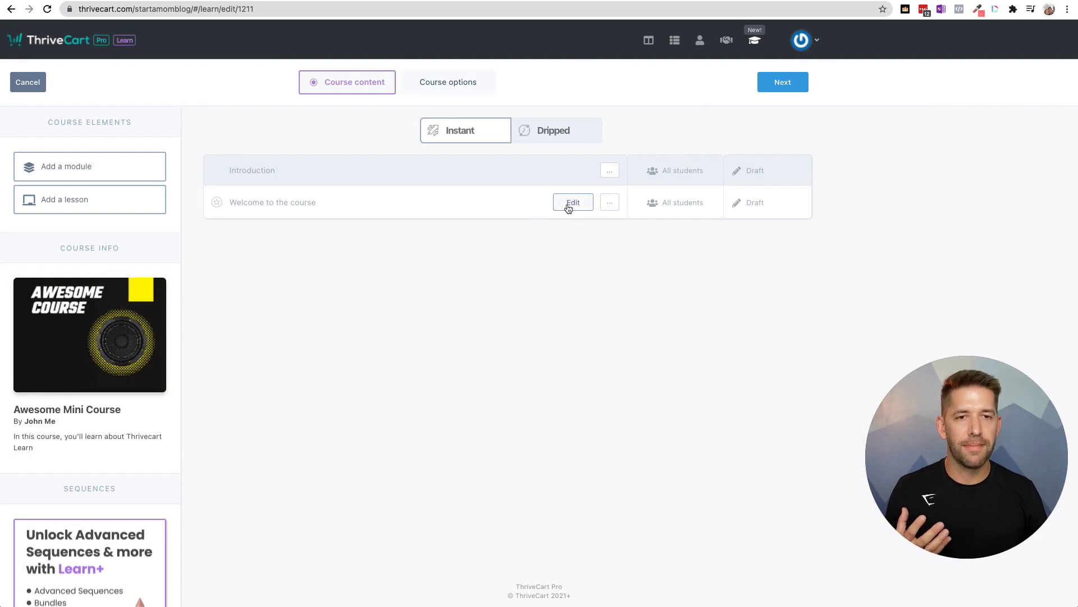
- Add and save a heading reading 'Welcome to my course!' in the lesson
click(568, 206)
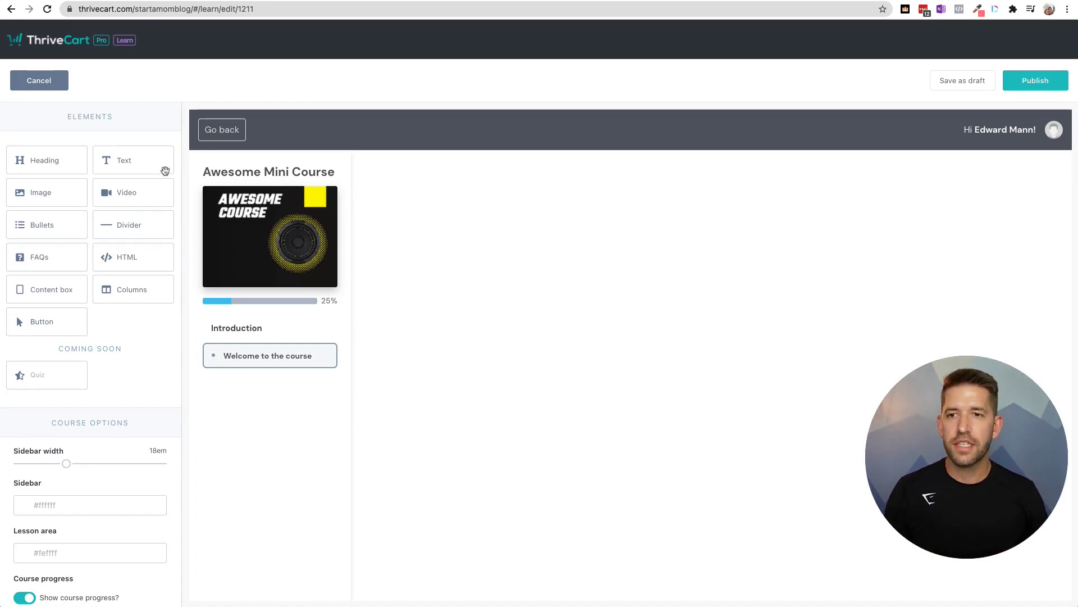
drag(58, 162, 677, 206)
text(We)
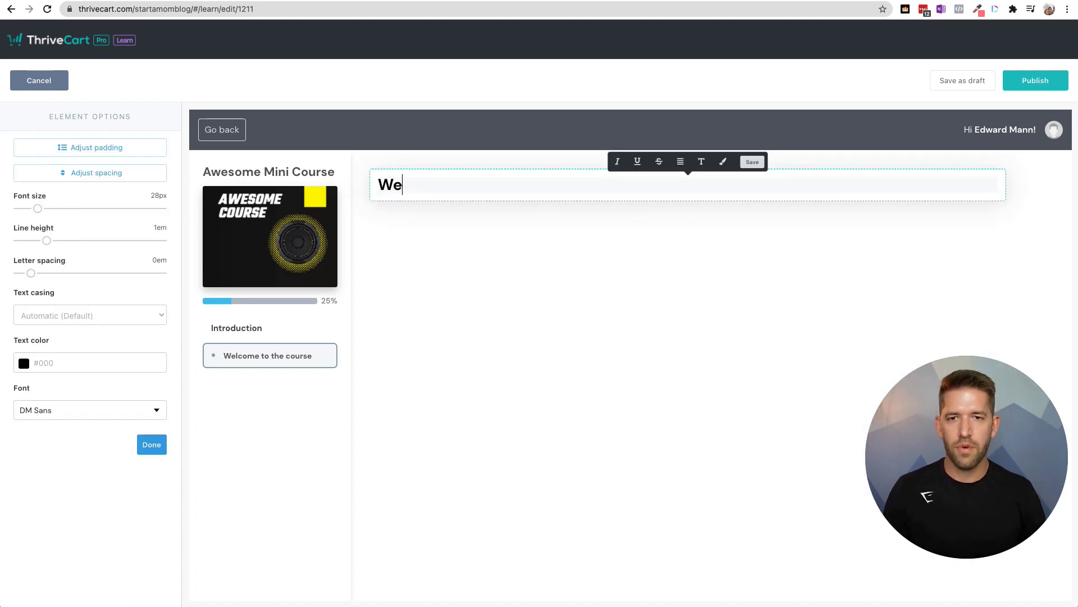
text(lcome to my course!)
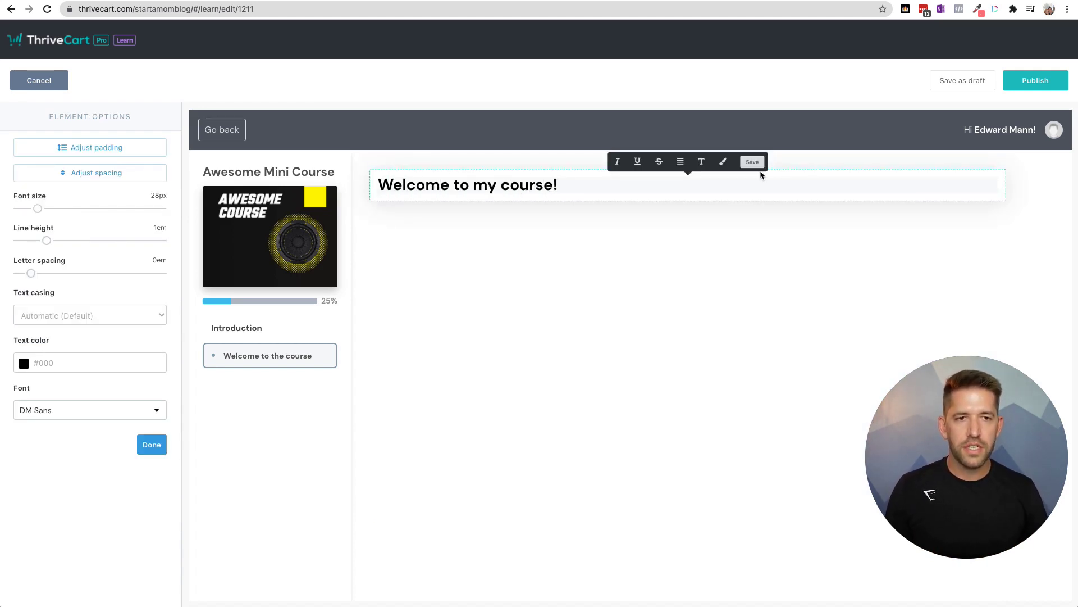
click(757, 164)
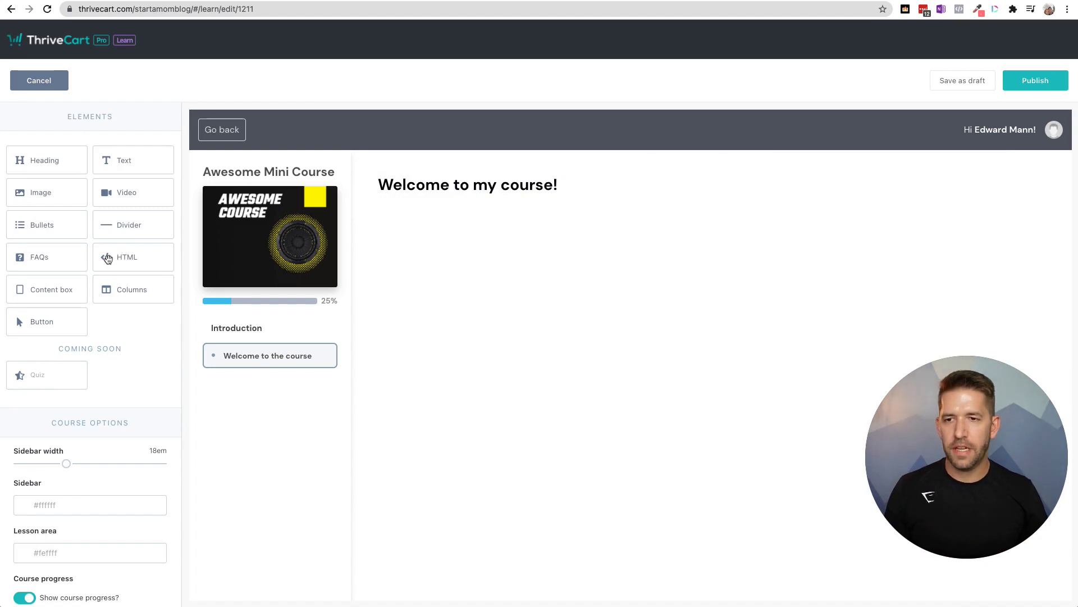
- Place a custom HTML block below the heading and paste the iframe embed code into it
drag(107, 253, 531, 217)
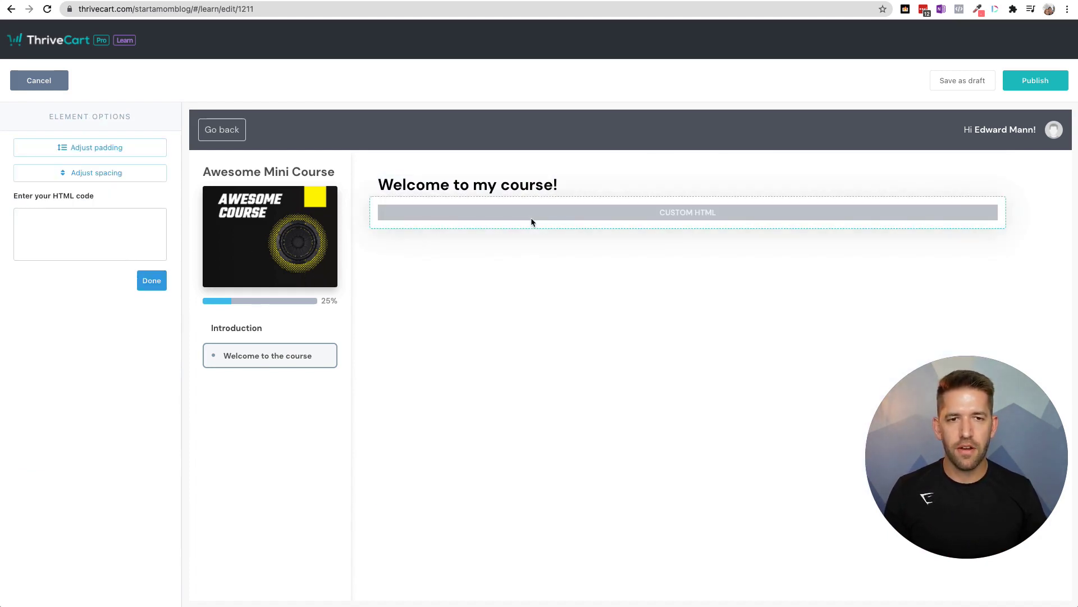
click(51, 229)
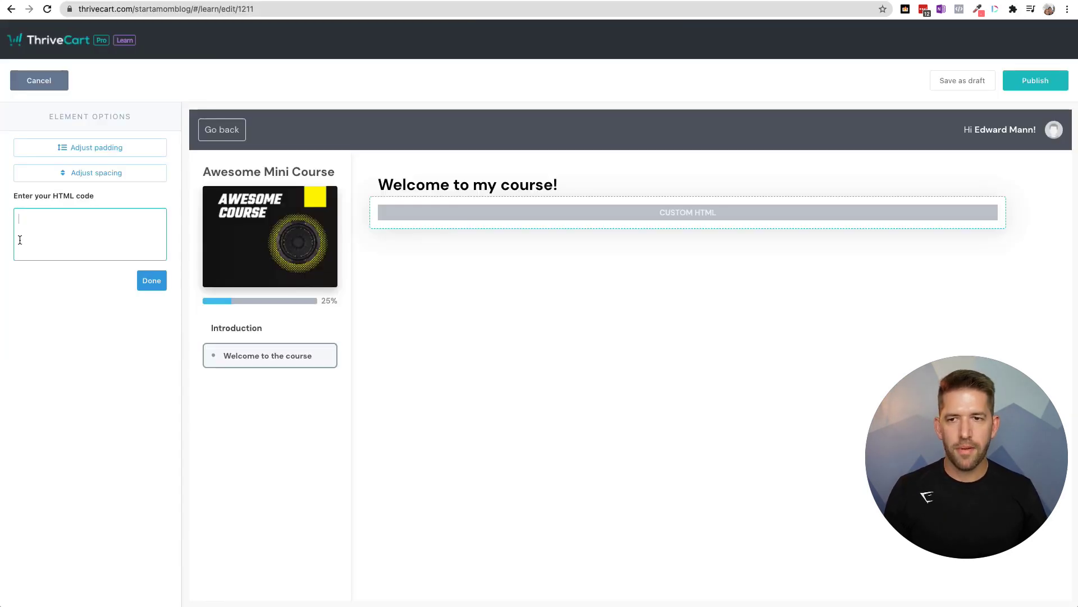
key(ctrl+v)
click(152, 281)
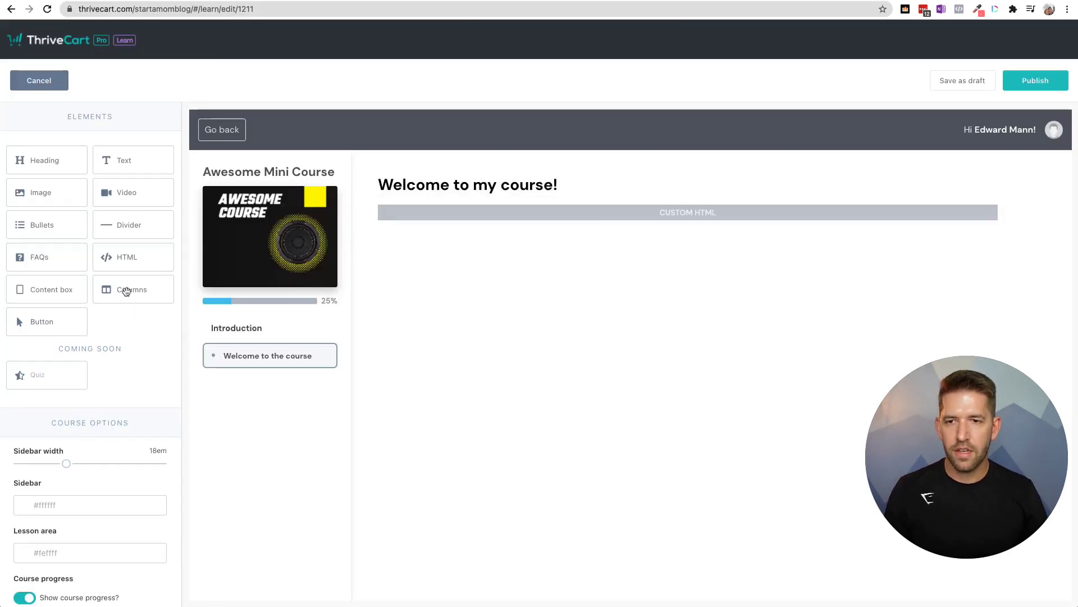
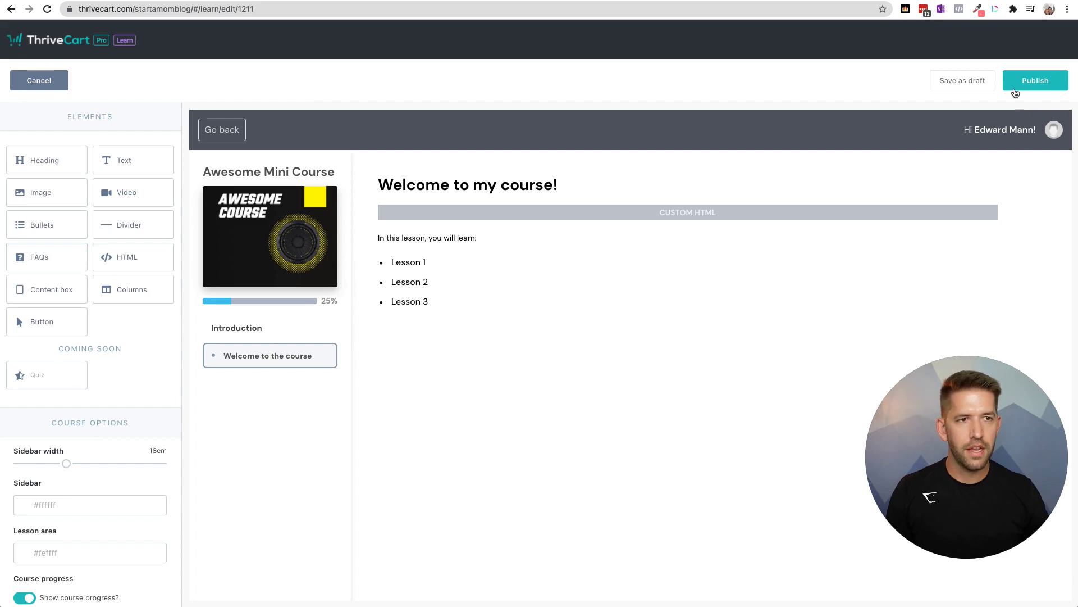
- Publish the welcome lesson, keeping it available to students instantly
click(1020, 82)
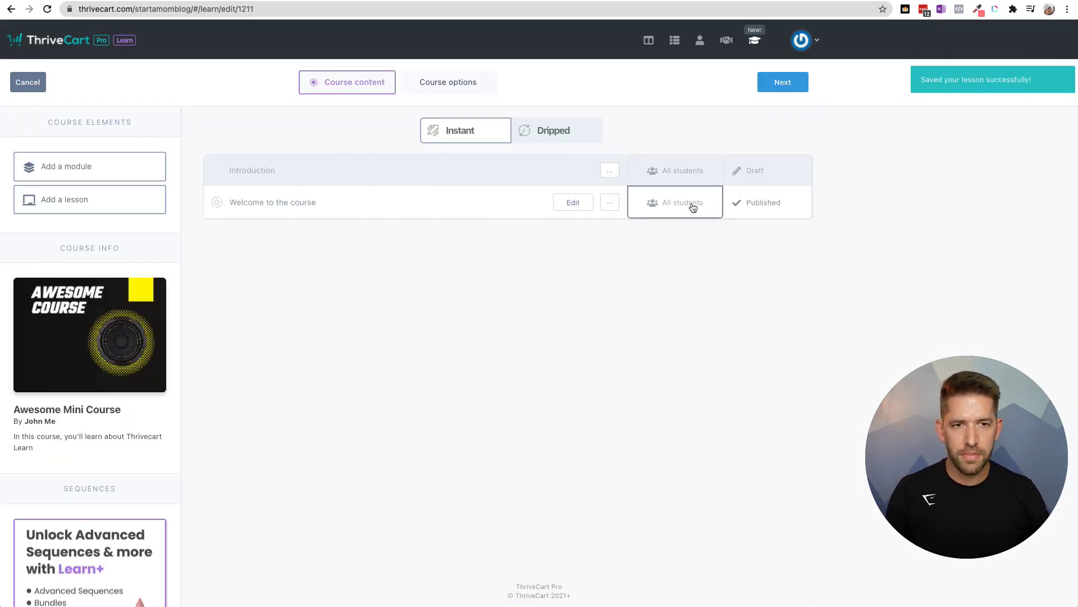
click(768, 208)
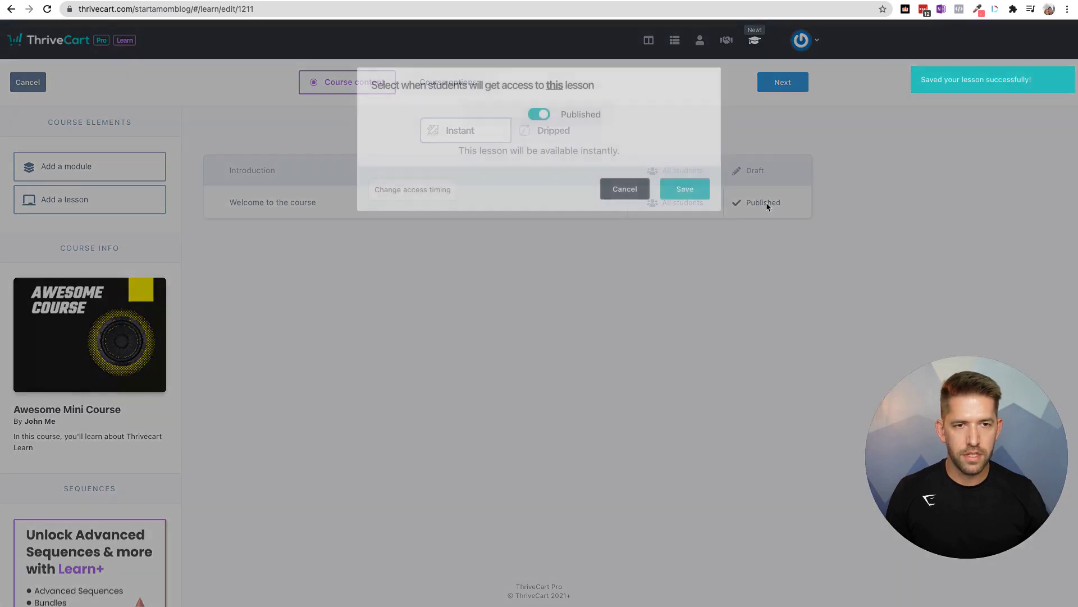
click(685, 189)
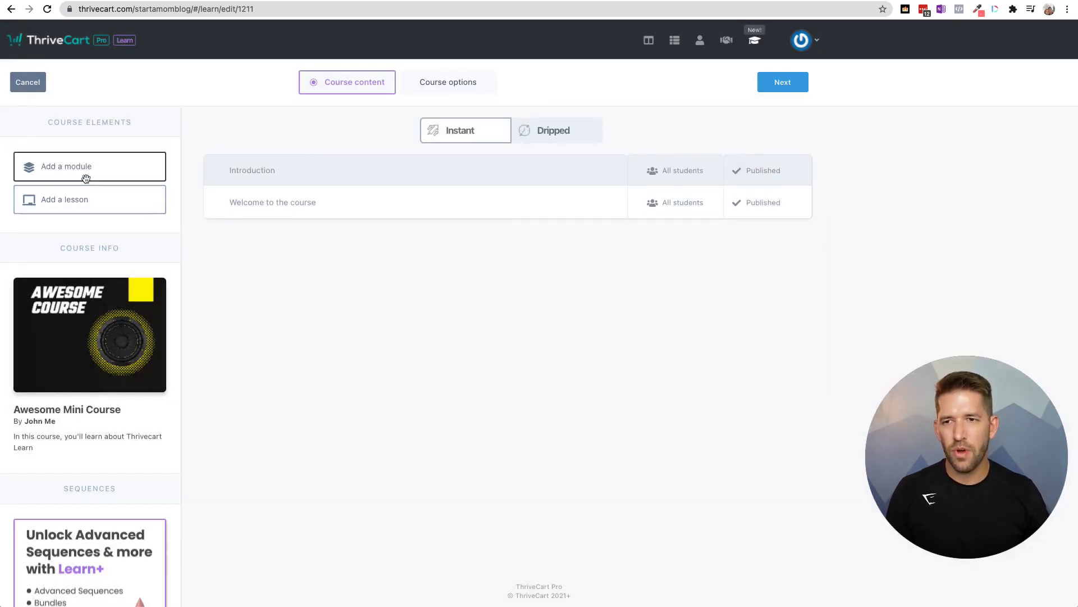
- Create a new lesson named 'Next Lesson' under the Introduction module
click(75, 206)
click(469, 157)
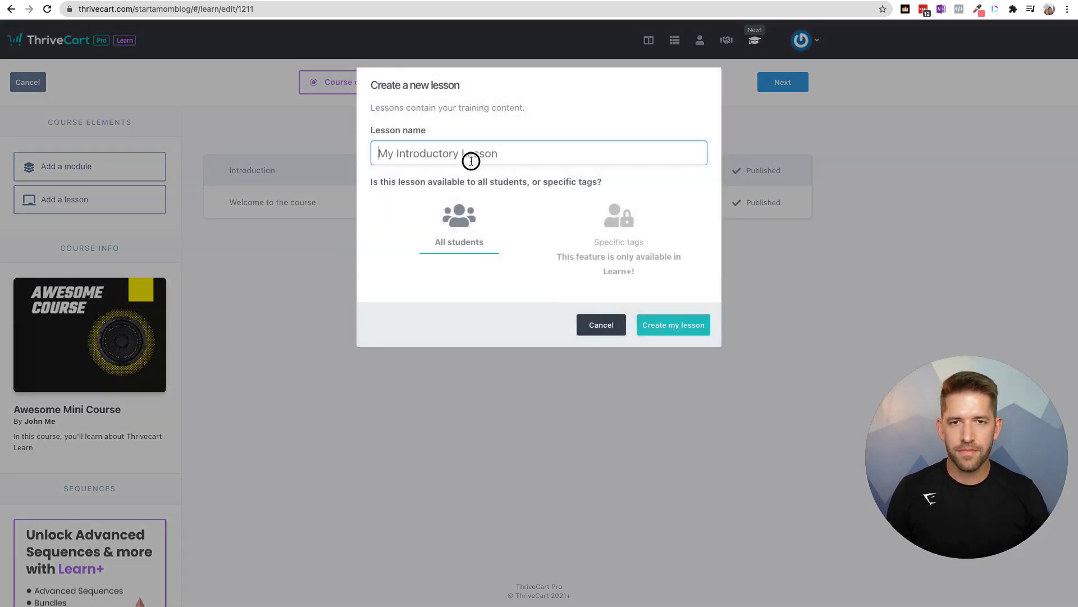
text(NB)
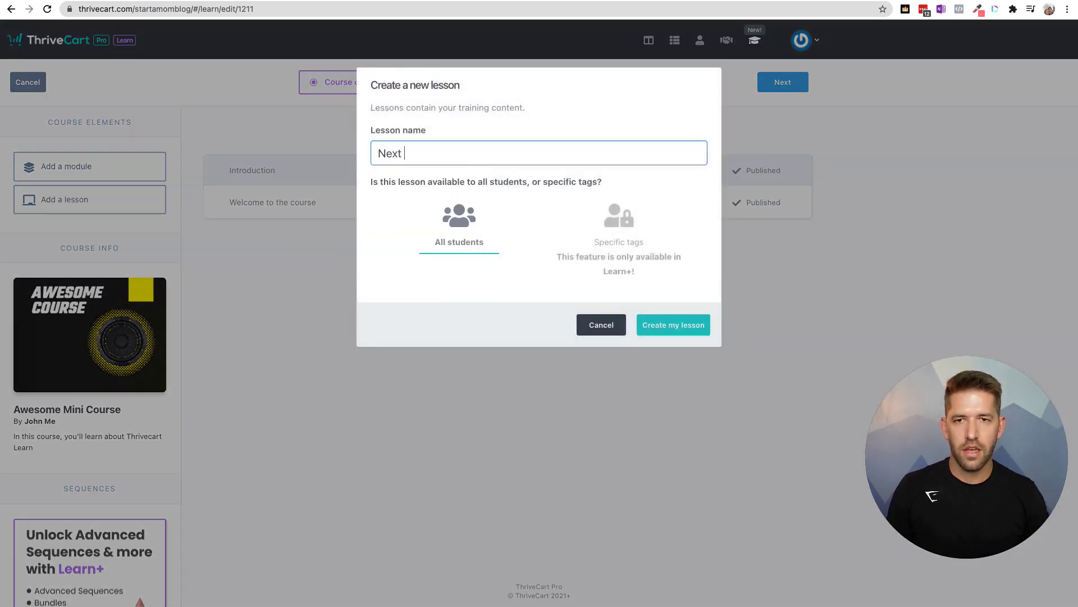
click(686, 325)
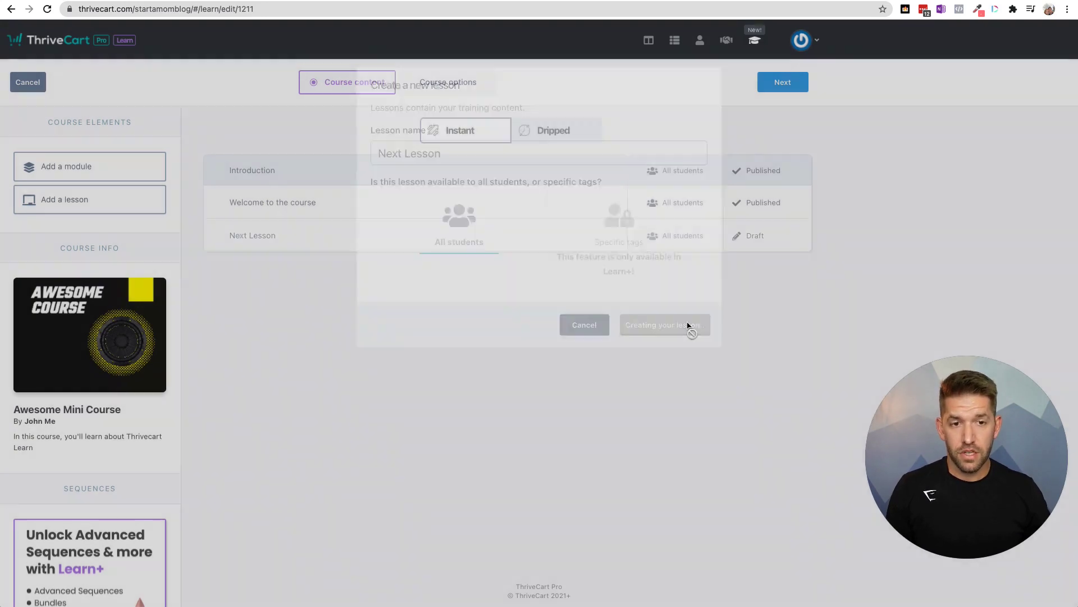
- Open Next Lesson and add a 'Lesson 2:' heading at the top
mouse_move(492, 240)
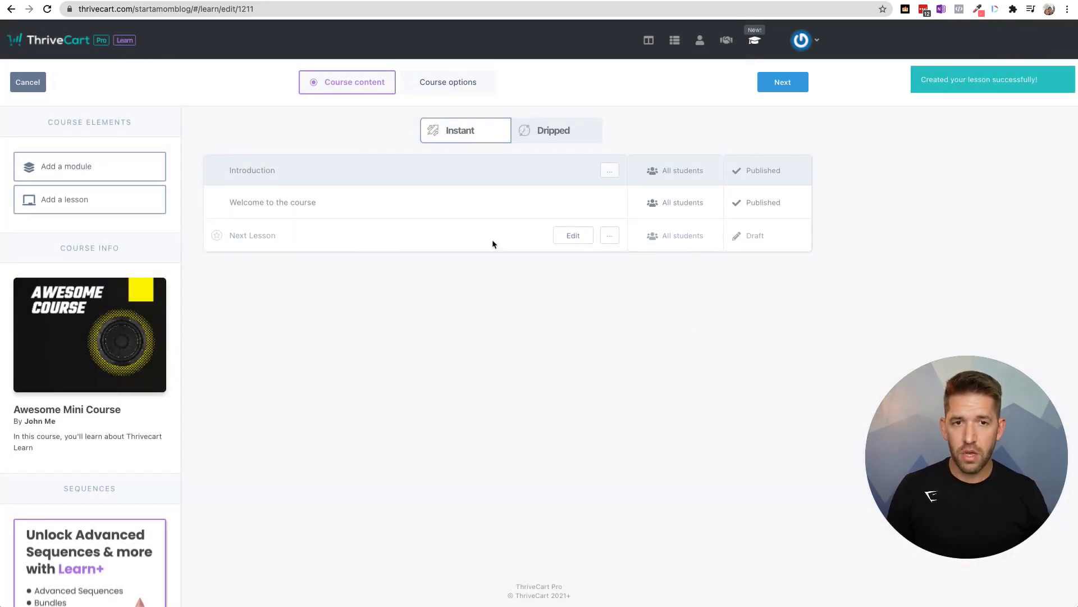
click(565, 236)
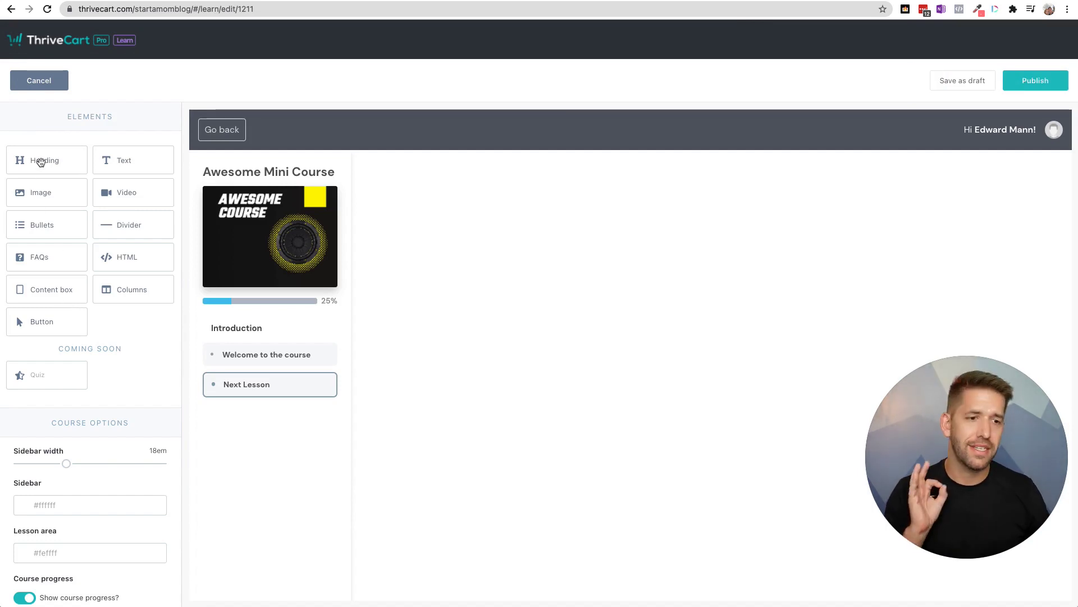
drag(41, 163, 654, 209)
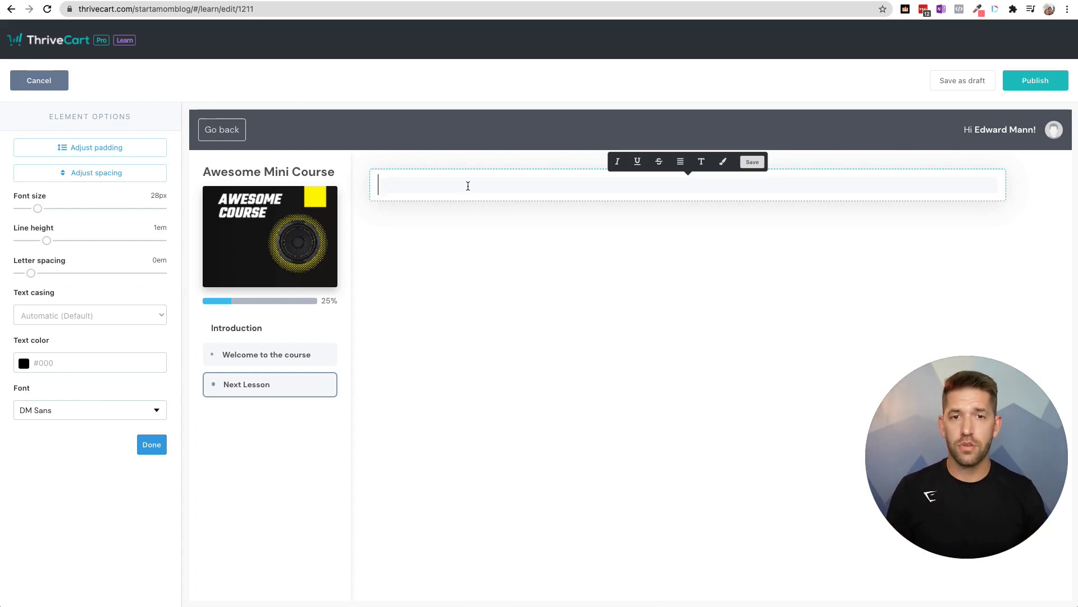
text(Lesson 1)
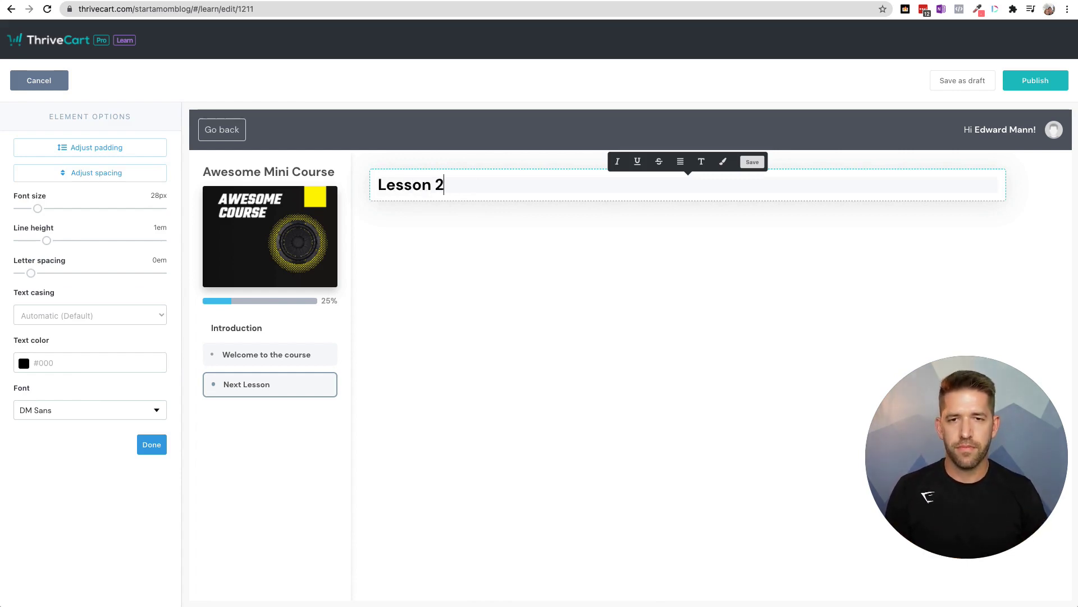
click(152, 445)
- Add a text block below the heading with a sentence and a 'Learn More' line
drag(110, 173, 486, 222)
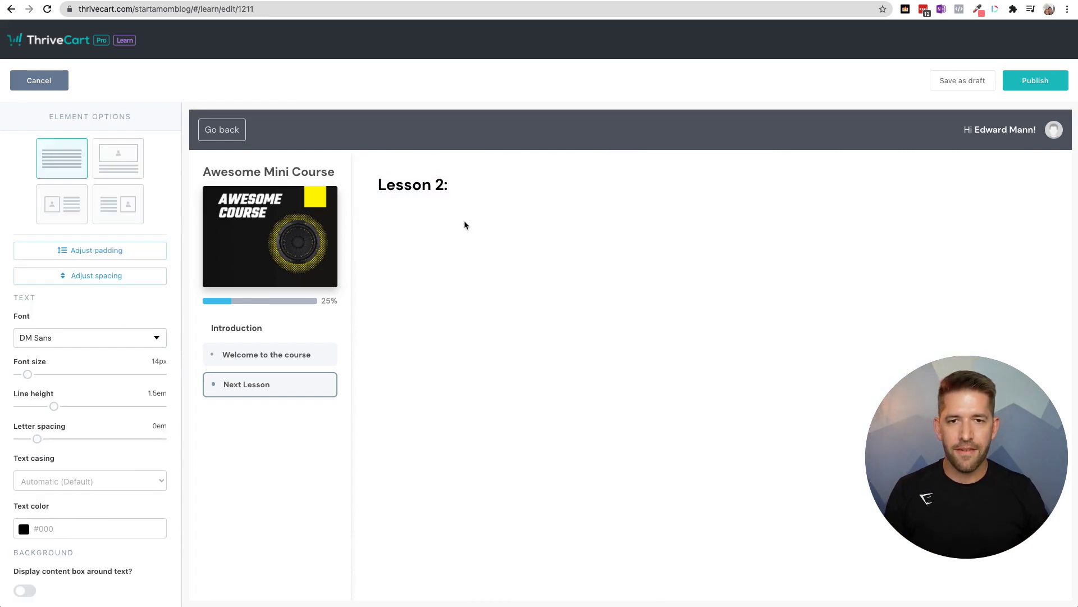
click(473, 216)
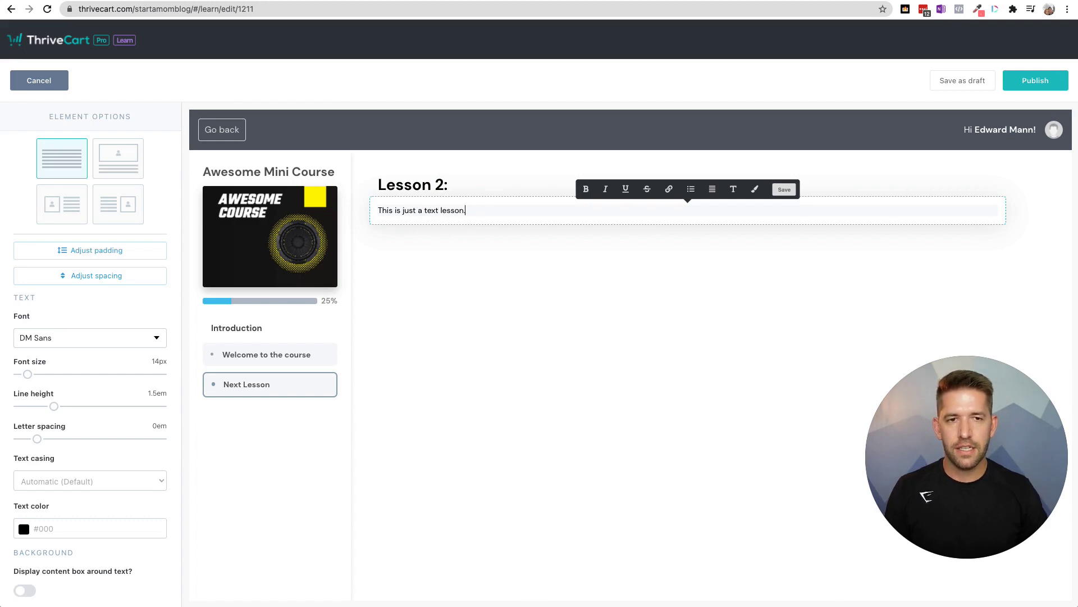
key(Return)
key(Return)
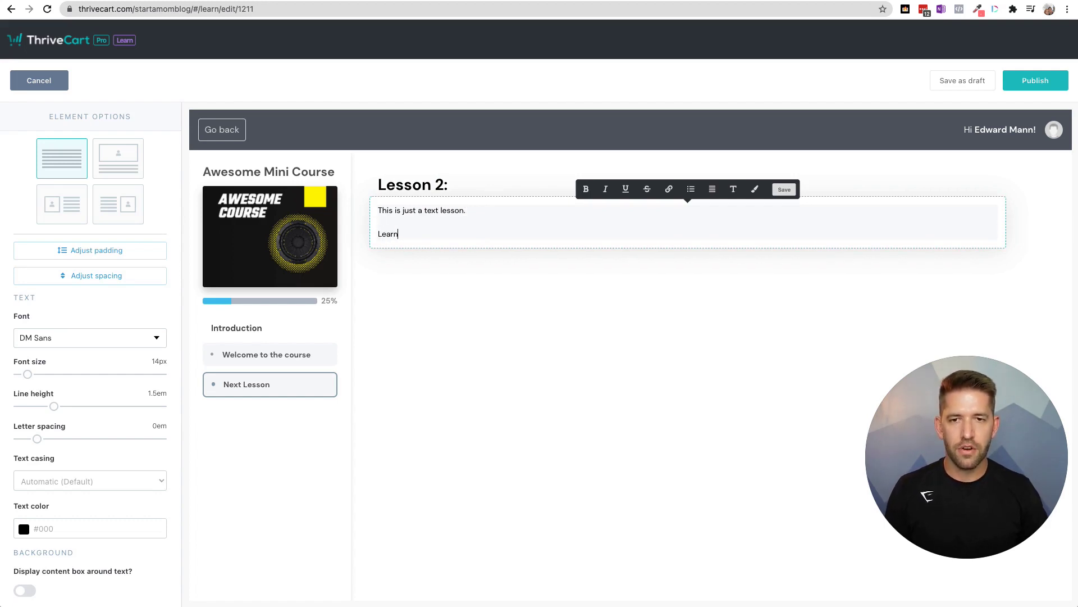
text(Learn MOre)
key(BackSpace)
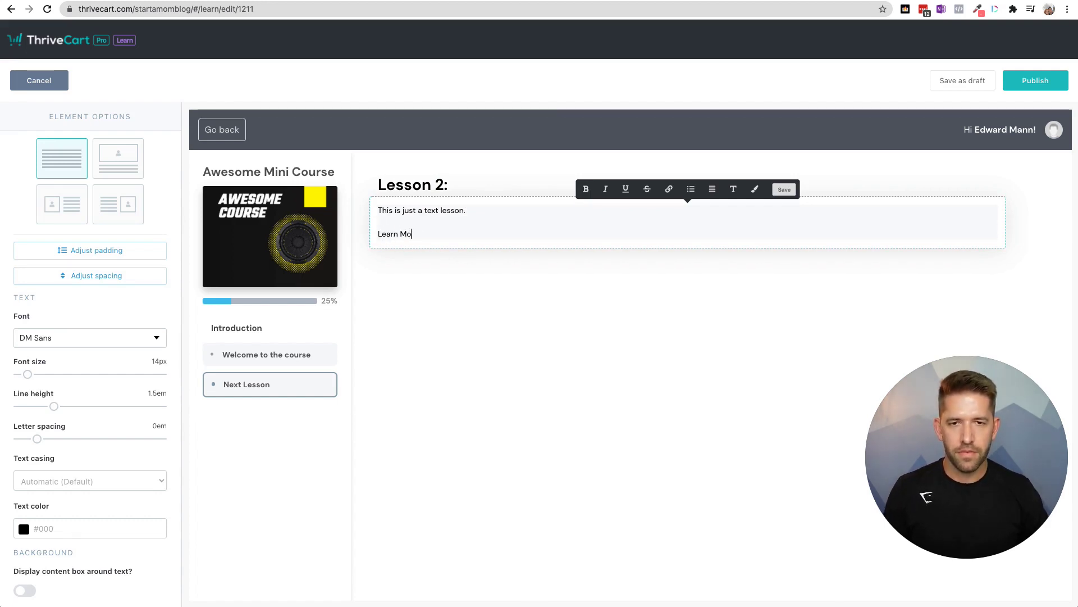
text(re)
key(shift+Home)
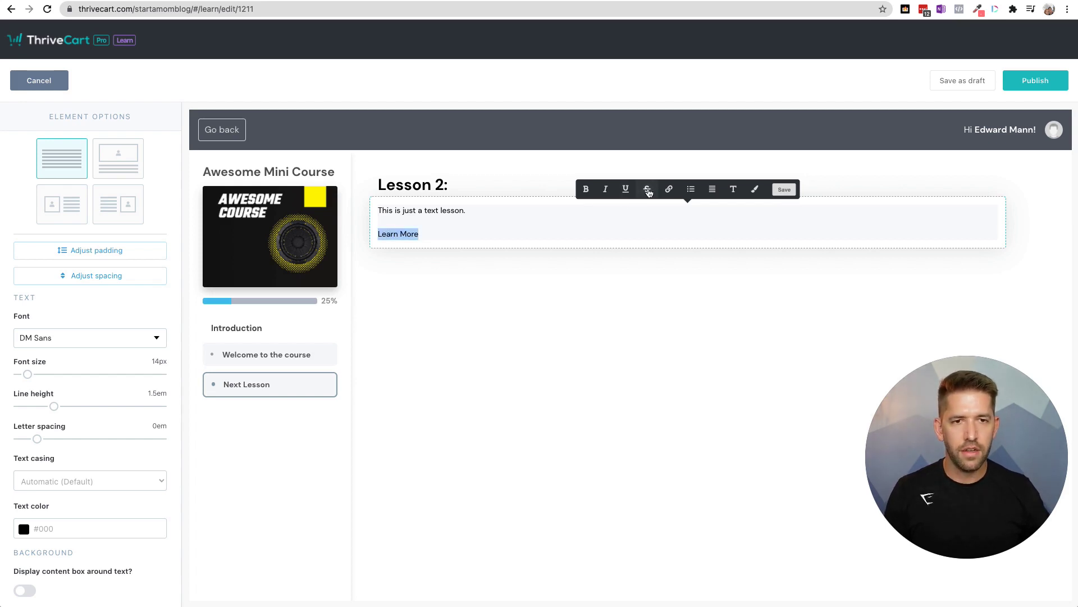
click(669, 188)
click(643, 182)
text(https://unbeata)
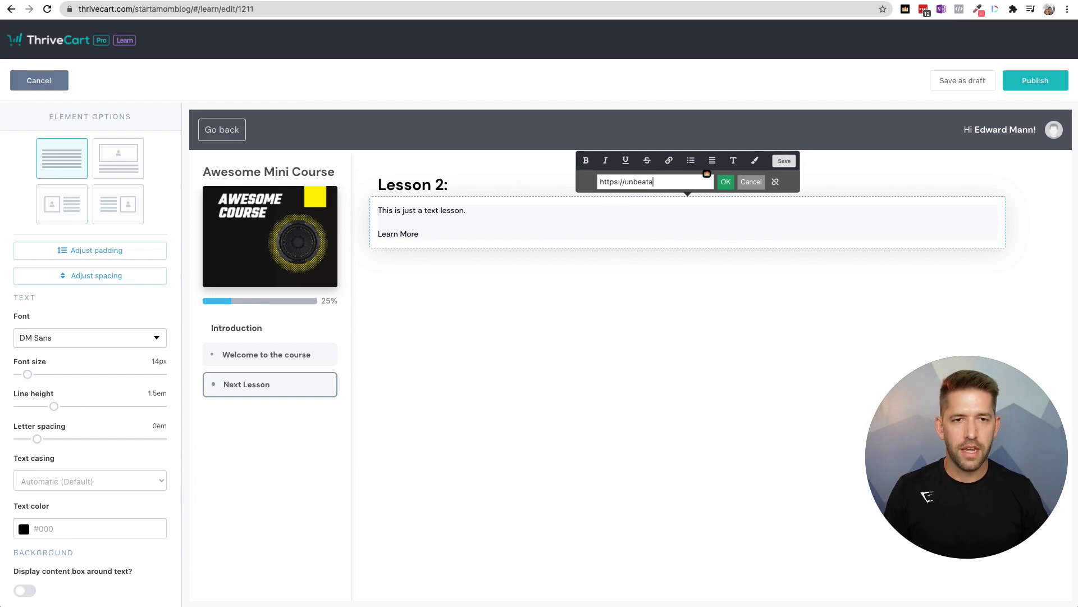
text(bletech.com/)
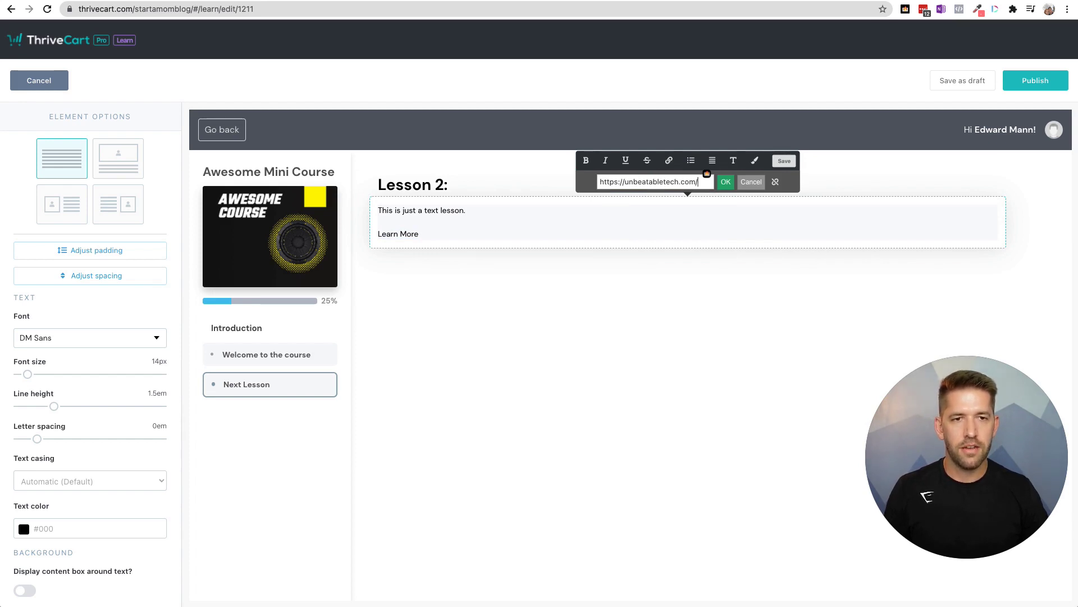
text(thrivecartbonus)
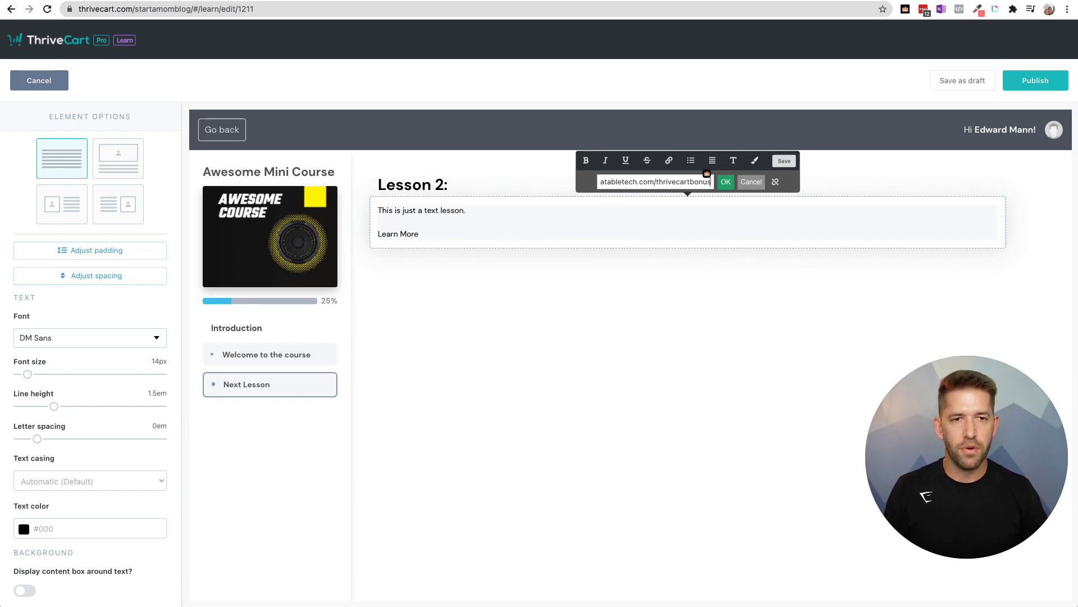
click(726, 182)
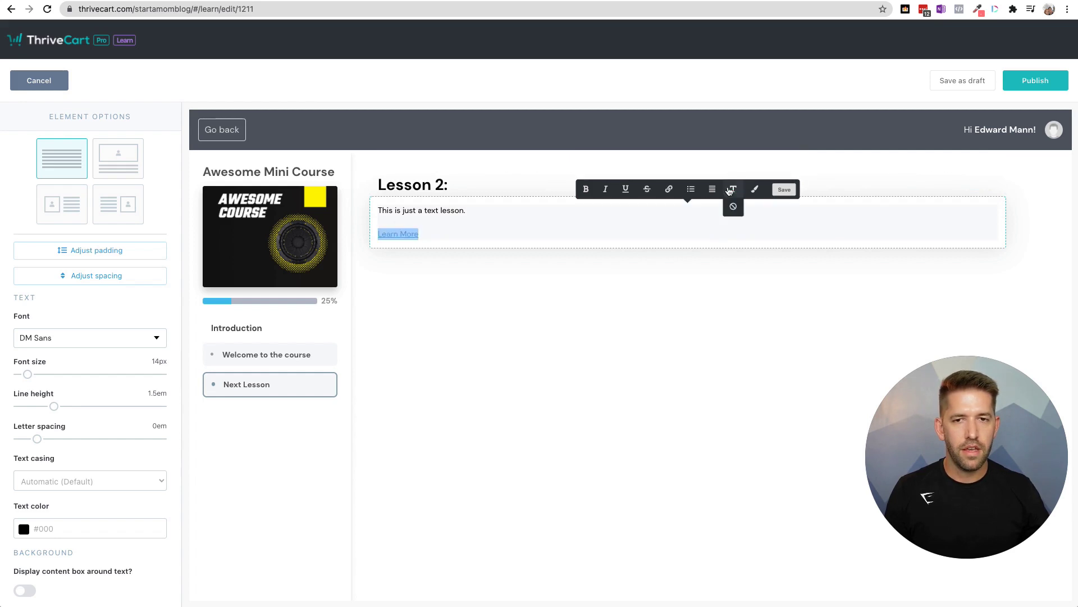
click(561, 234)
click(423, 399)
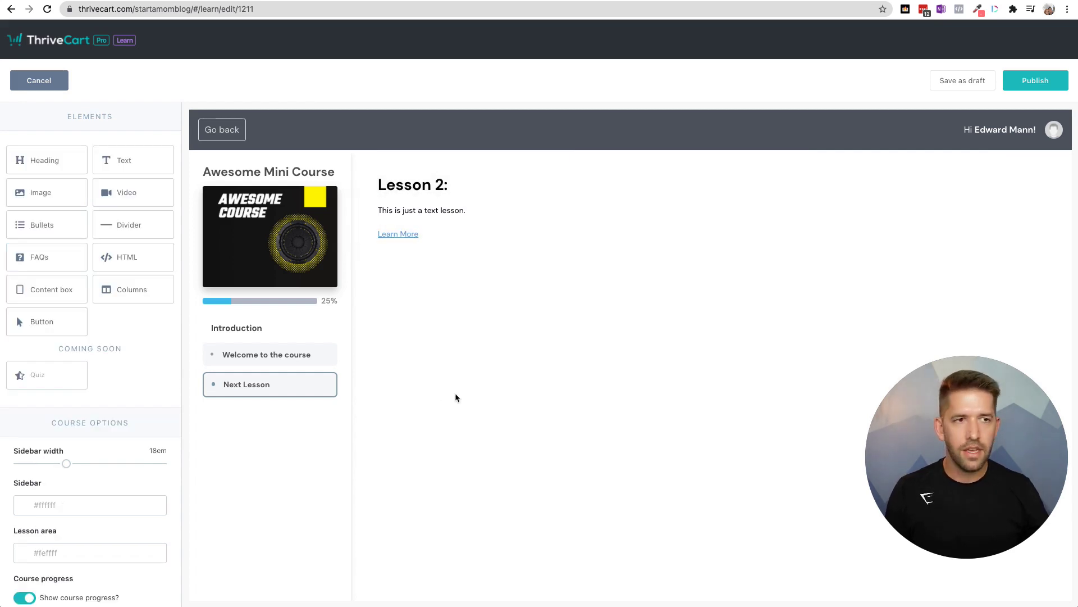
click(1015, 82)
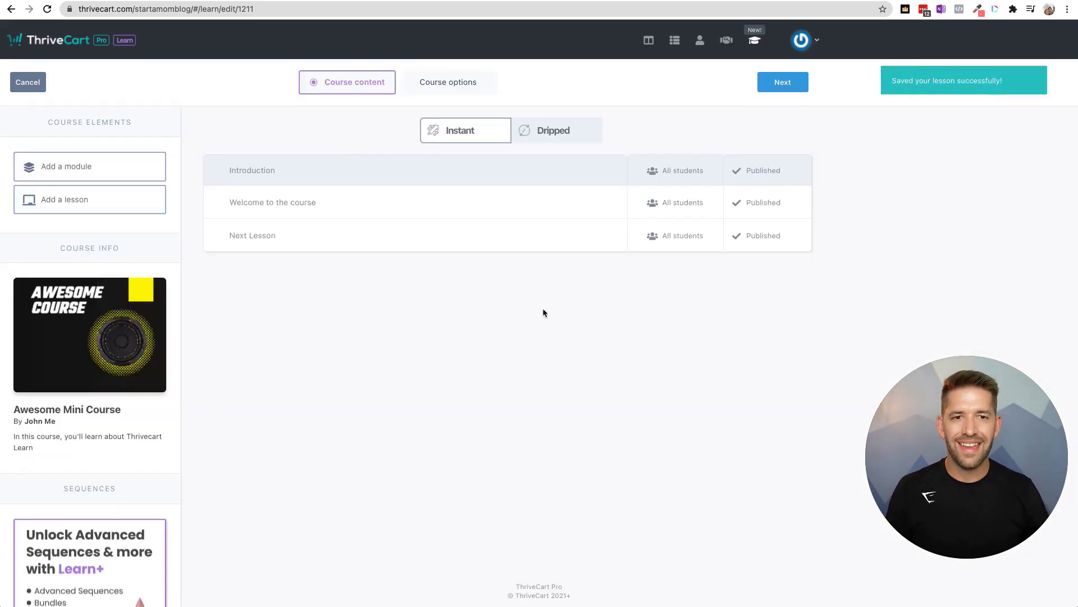
scroll(129, 378, down, 3)
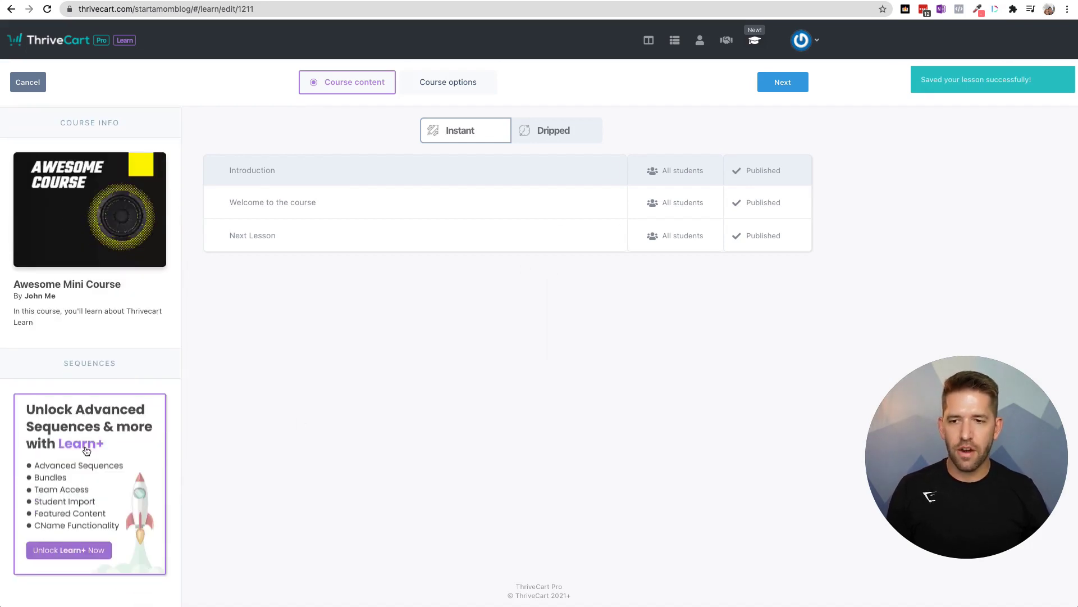
click(71, 496)
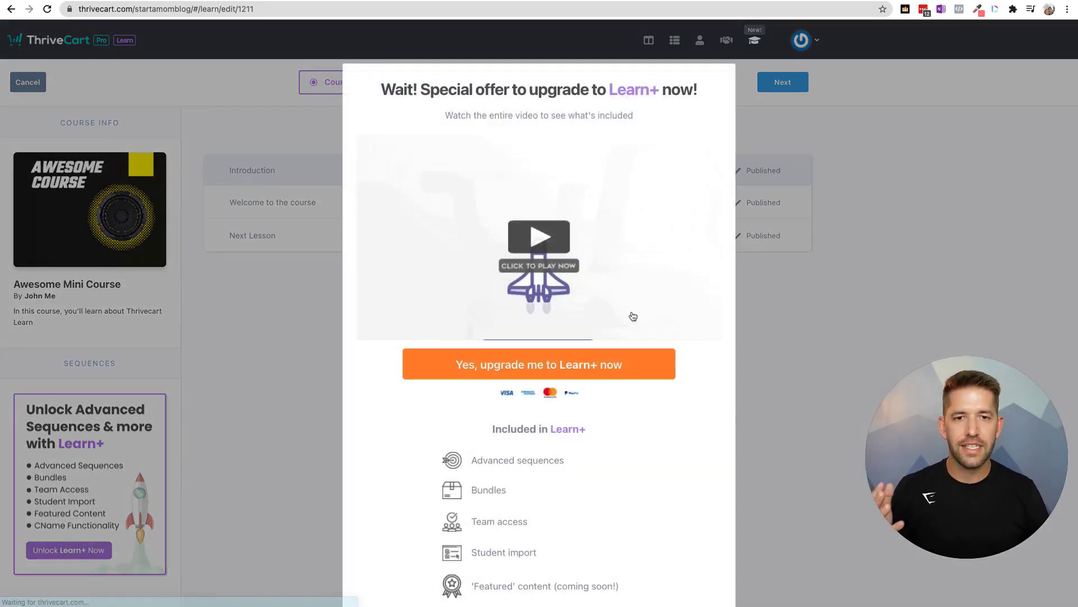
scroll(615, 441, down, 2)
scroll(615, 438, down, 1)
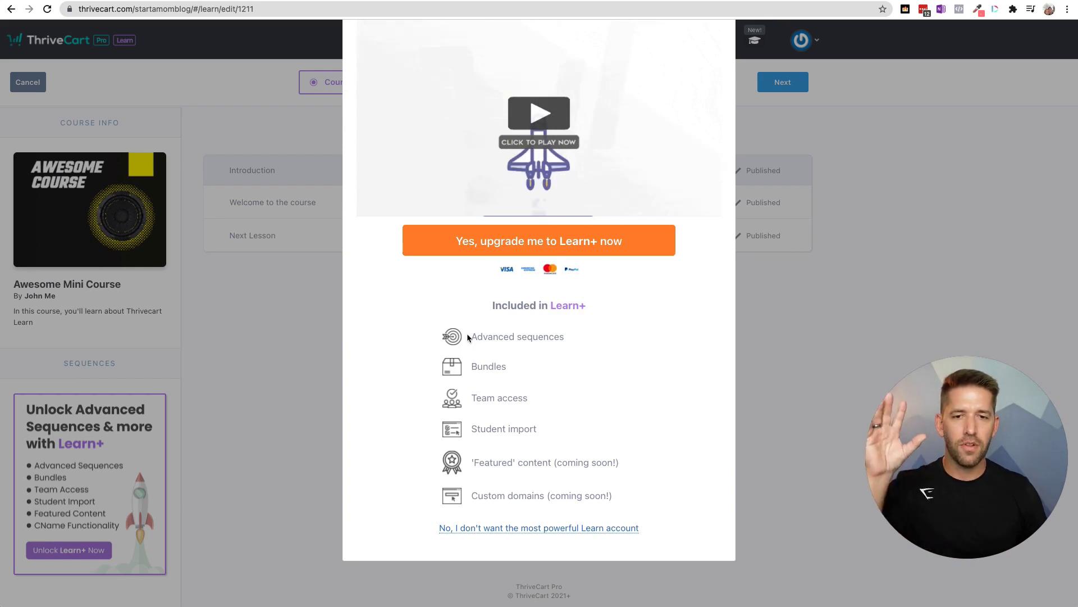
click(579, 249)
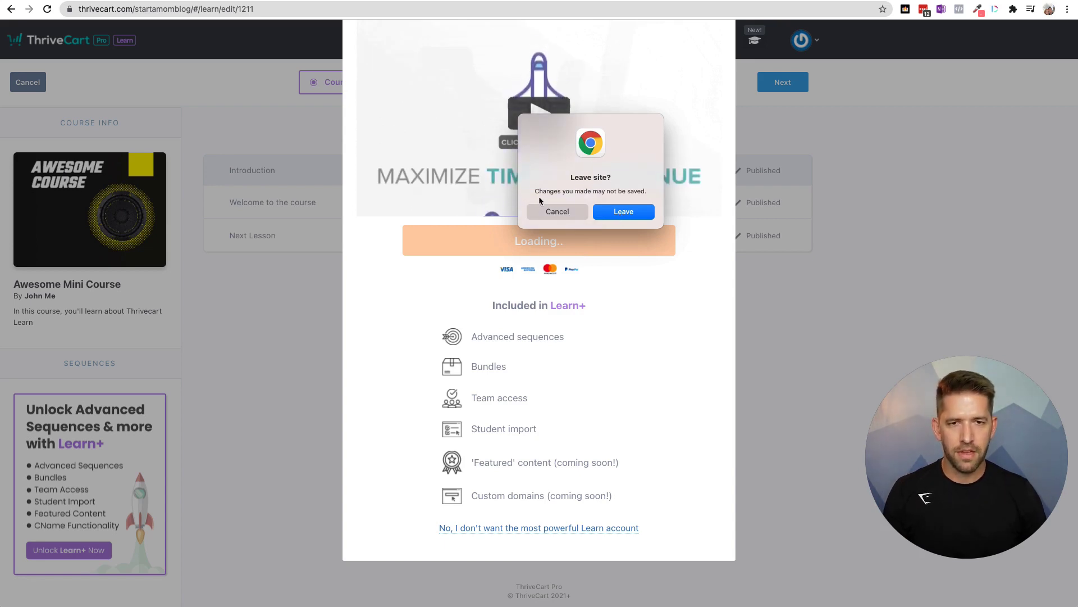
key(Escape)
click(563, 529)
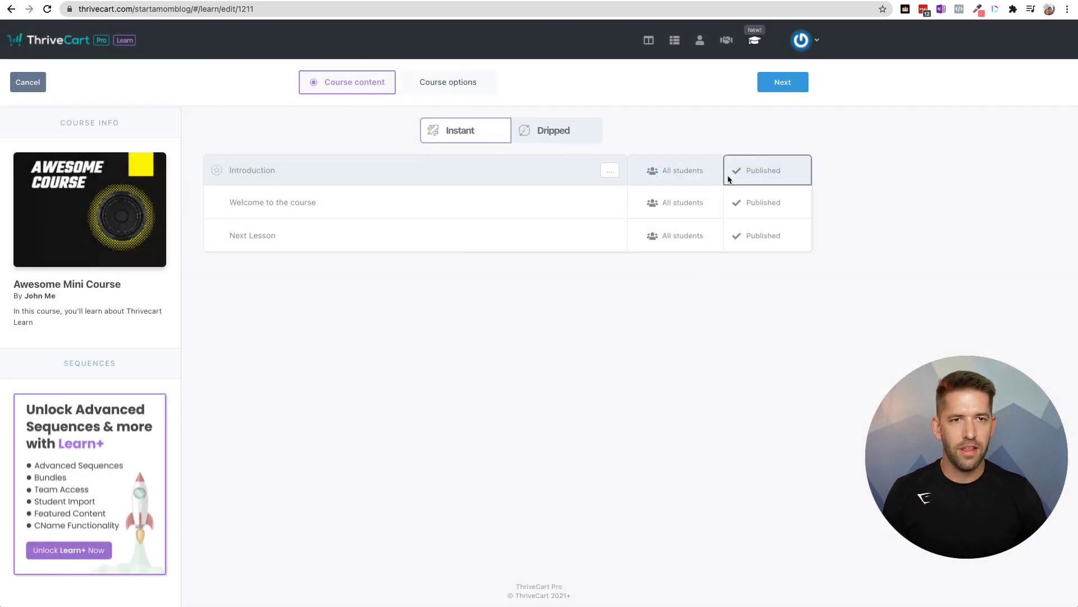
- Save and reopen Awesome Mini Course, then view the $195 Learn+ upgrade checkout
click(782, 83)
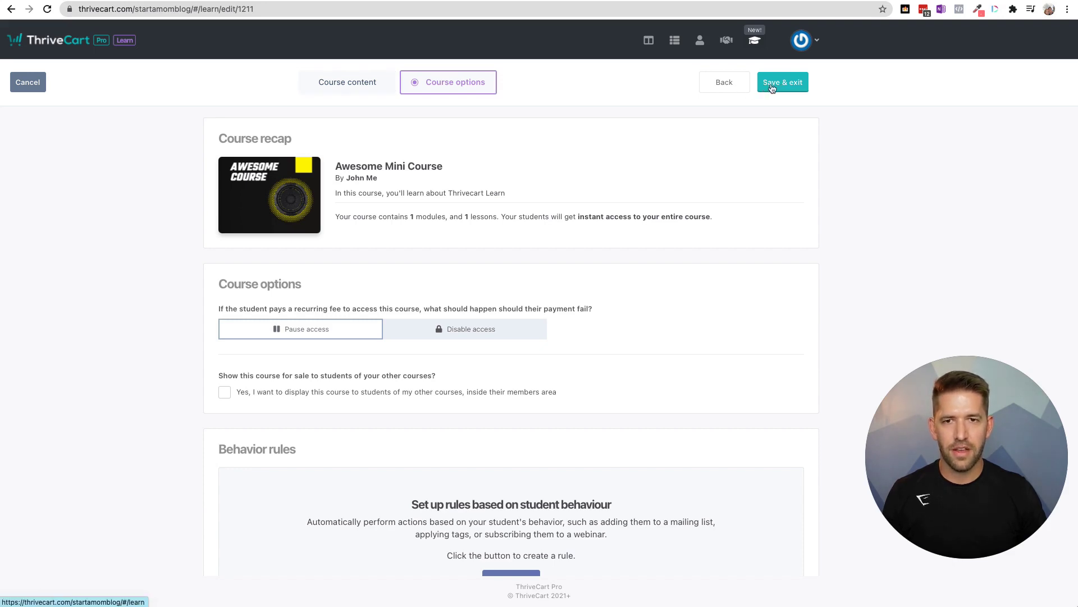
click(764, 85)
mouse_move(473, 222)
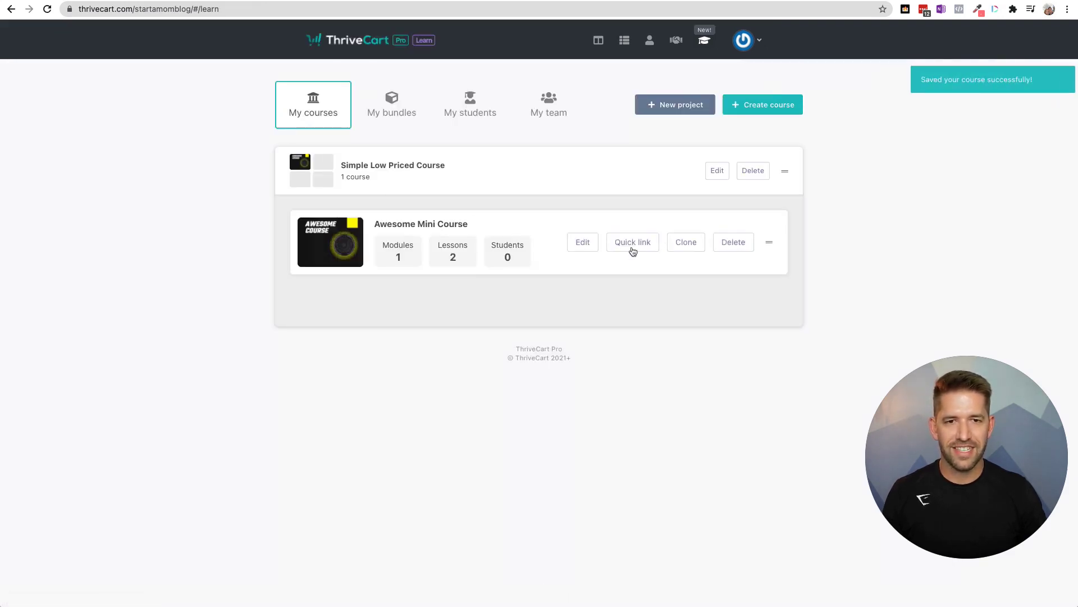
click(582, 243)
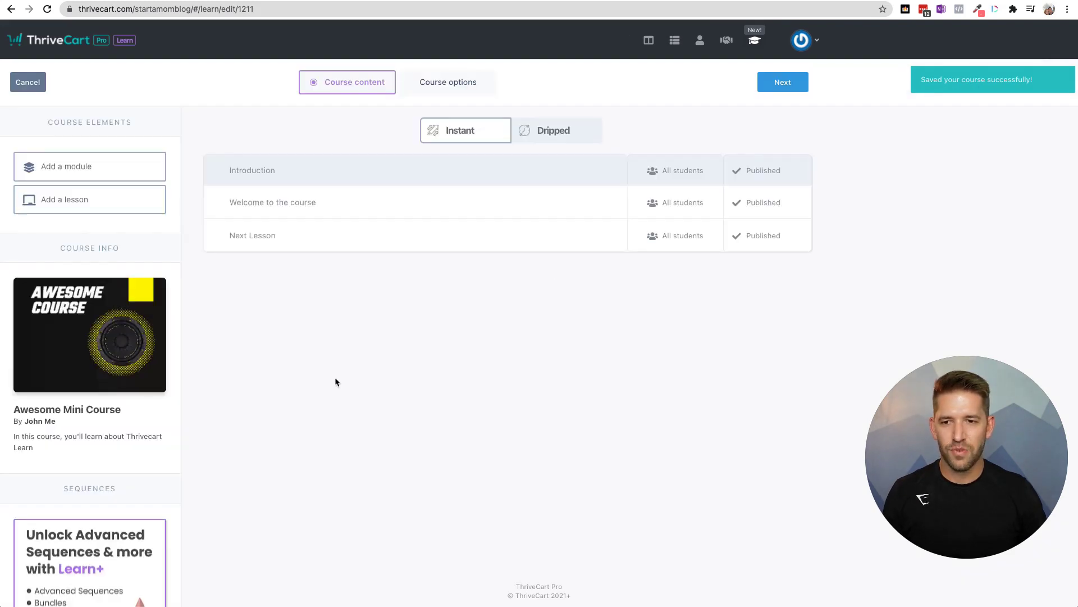
click(90, 553)
click(582, 367)
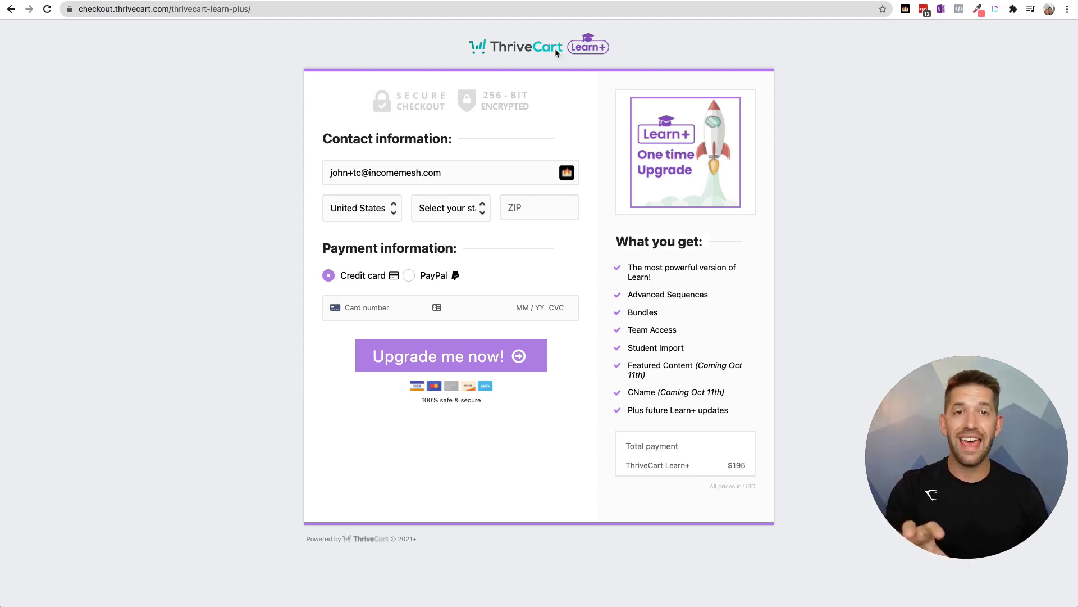
scroll(167, 136, left, 5)
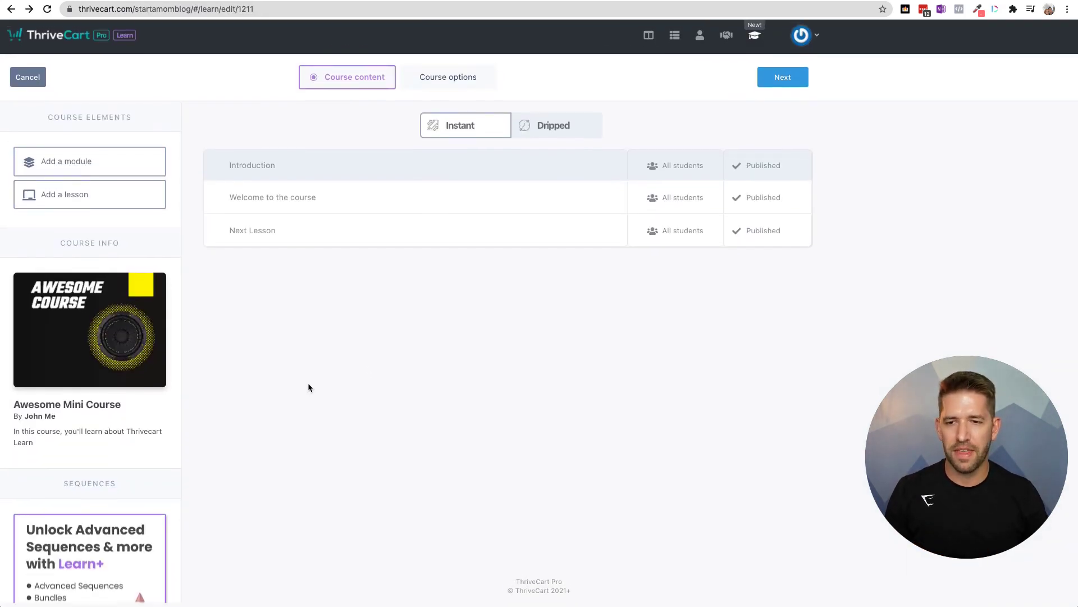
- Disable course access on failed recurring payments, then pick Dripped content delivery
click(456, 94)
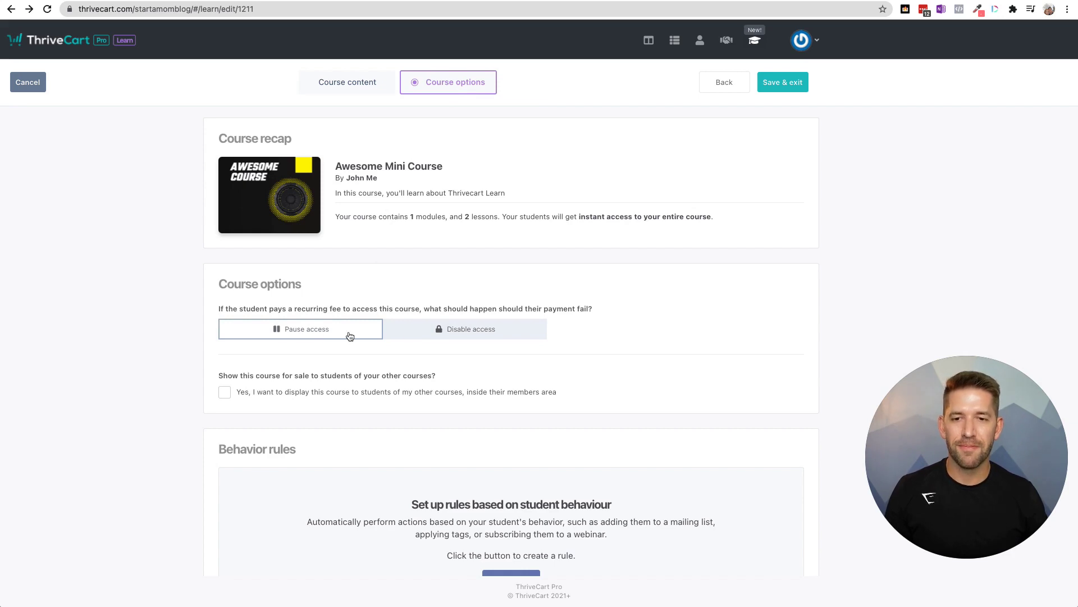
click(462, 333)
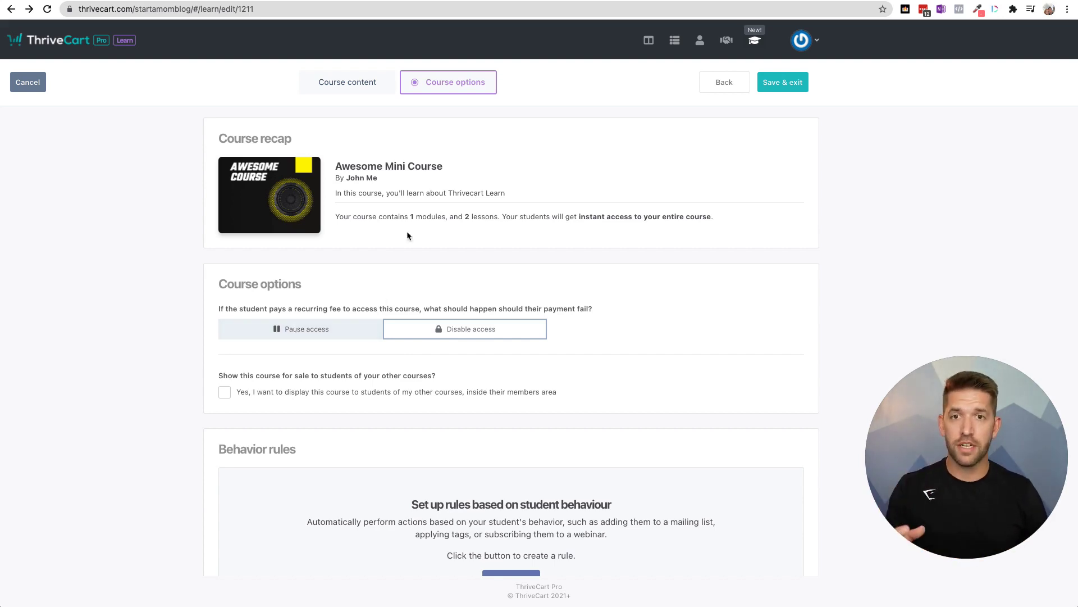
click(337, 80)
click(564, 139)
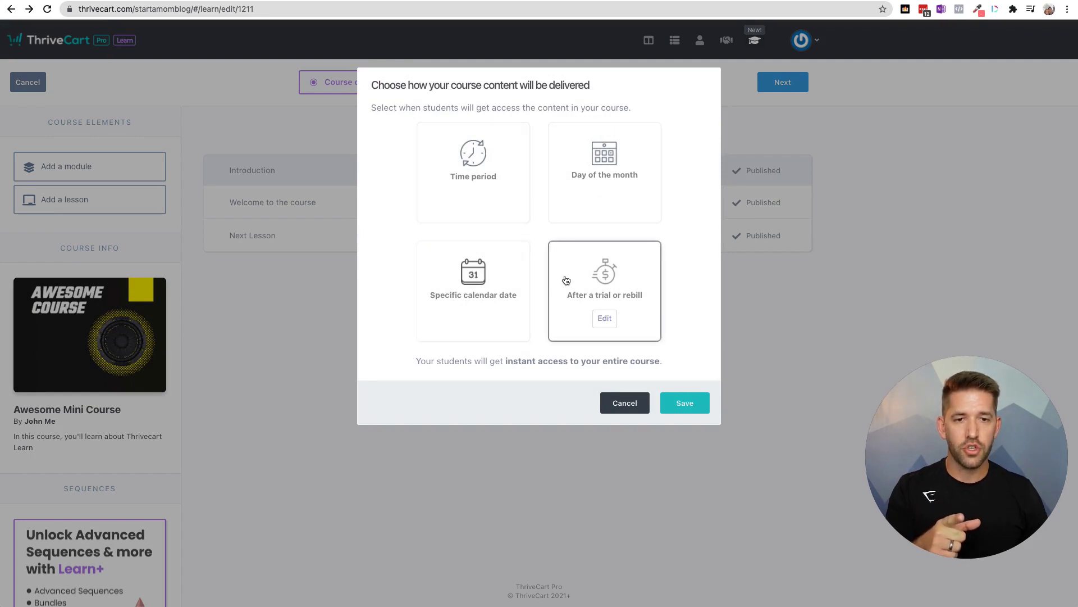
- Drip out one lesson every month, save the schedule, and continue to course options
click(471, 197)
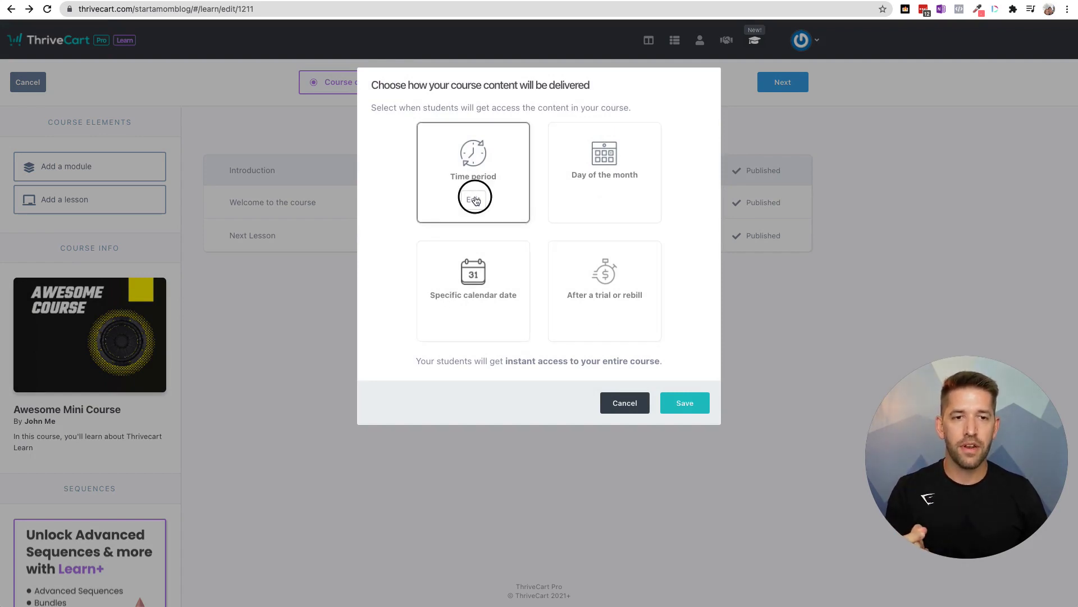
click(536, 131)
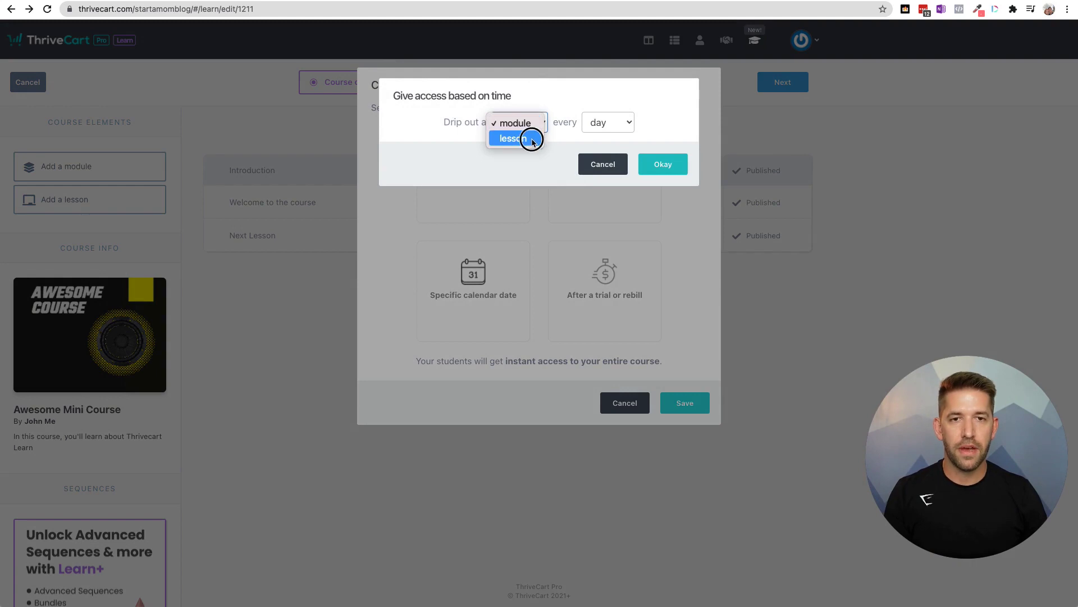
click(525, 138)
click(619, 123)
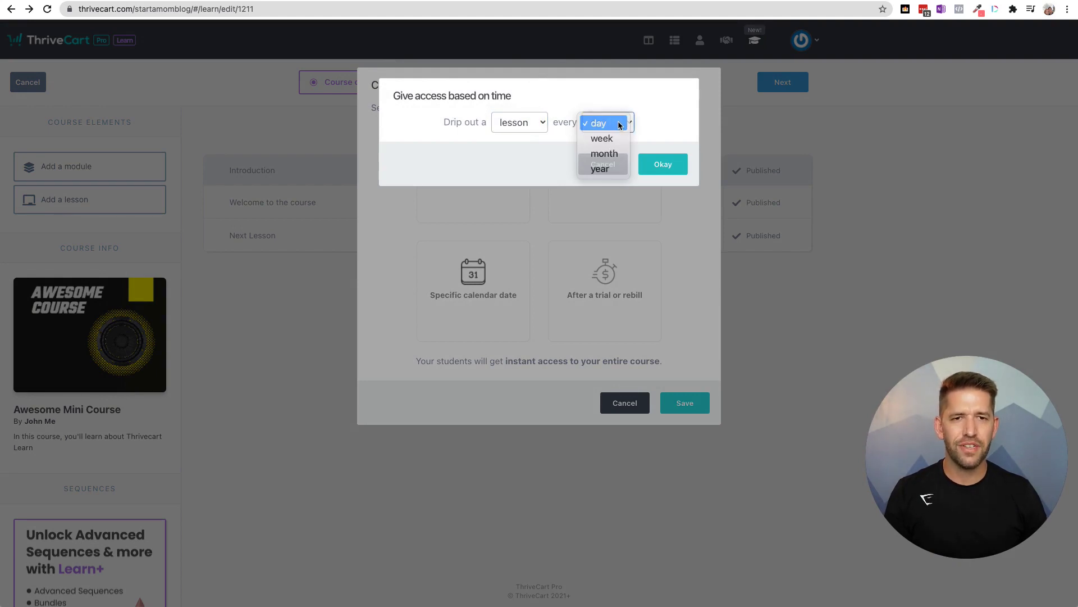
click(613, 125)
click(621, 123)
click(618, 126)
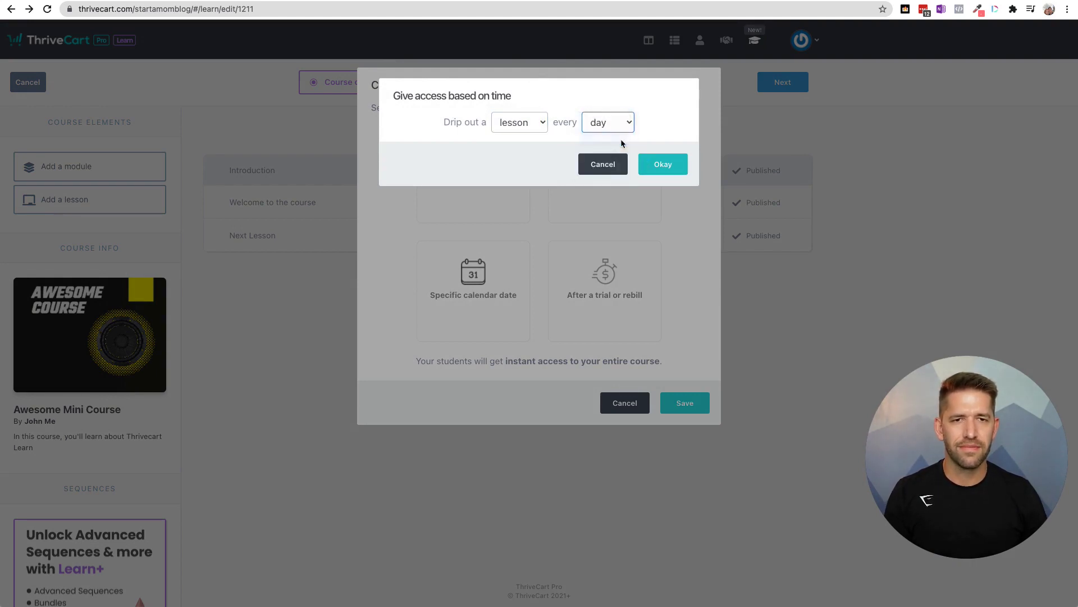
click(619, 128)
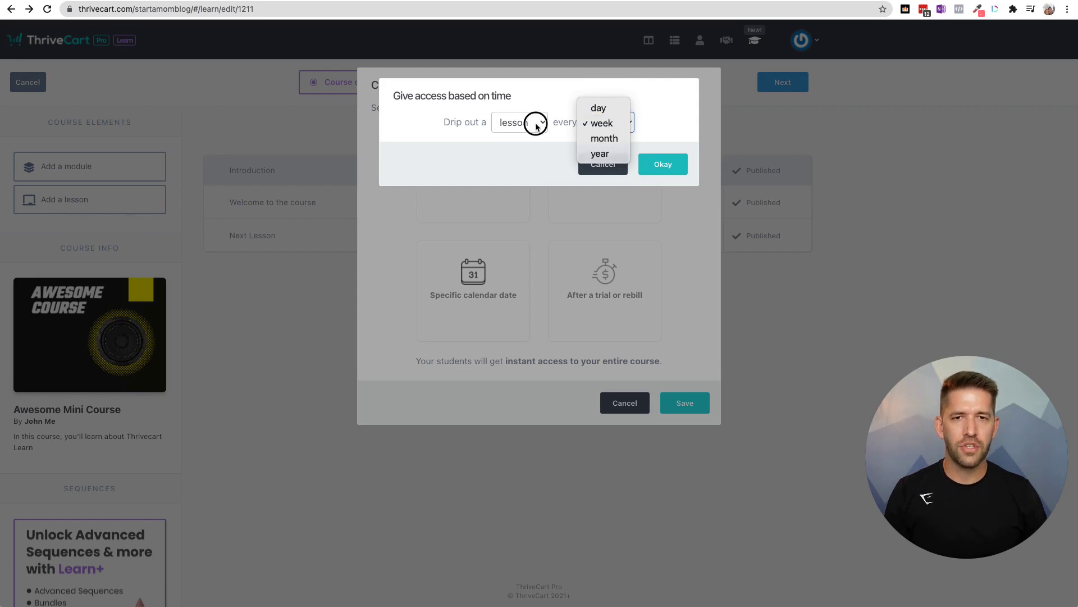
click(534, 127)
click(607, 121)
click(578, 145)
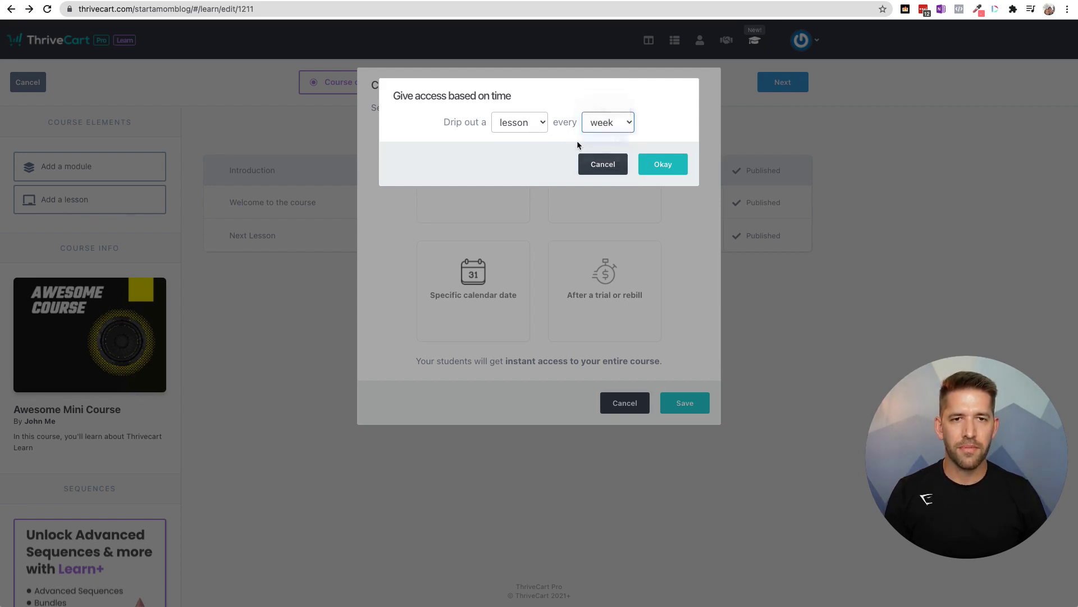
click(663, 165)
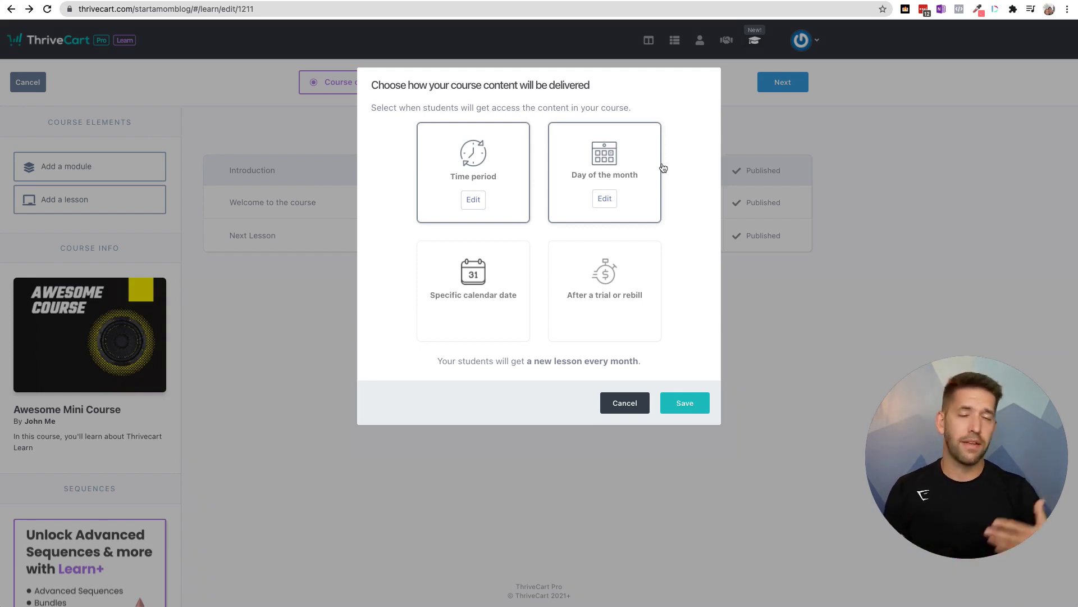
click(696, 404)
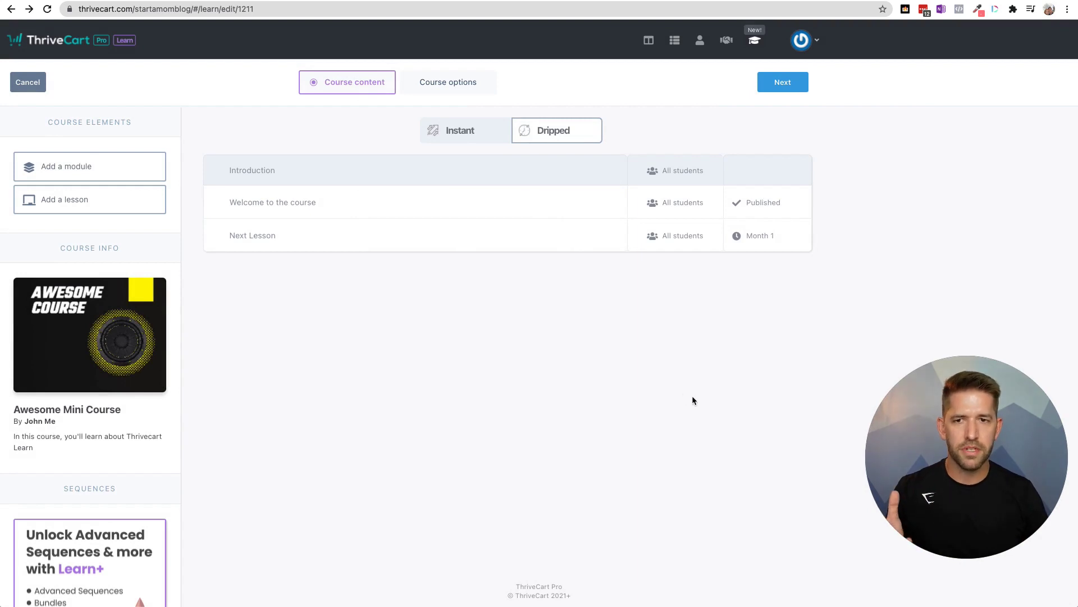
click(783, 82)
scroll(715, 309, down, 3)
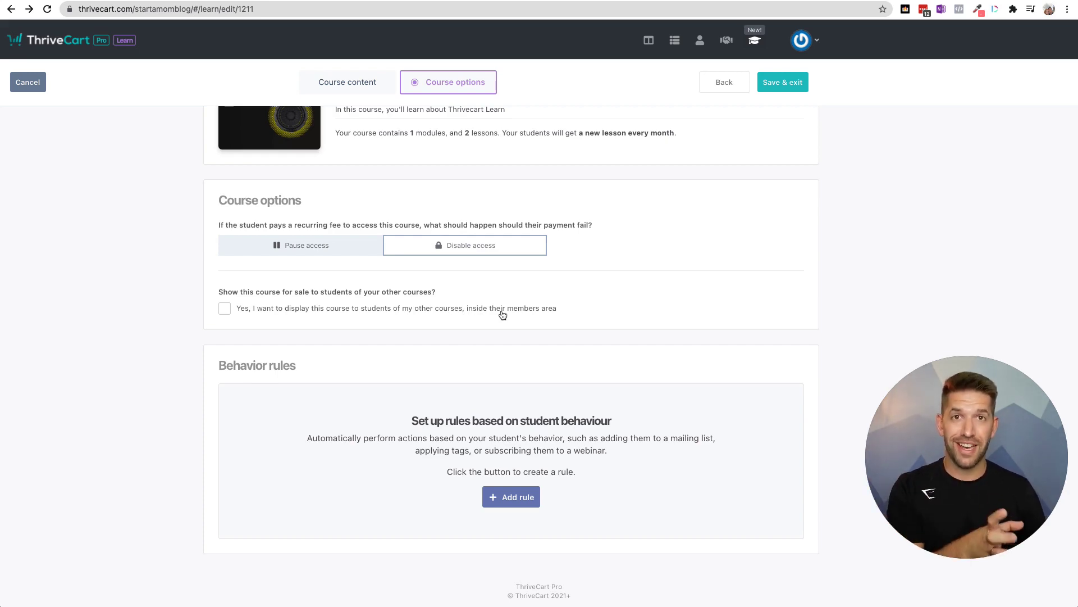
- Display this course to students of other courses and edit its sales page link
click(225, 314)
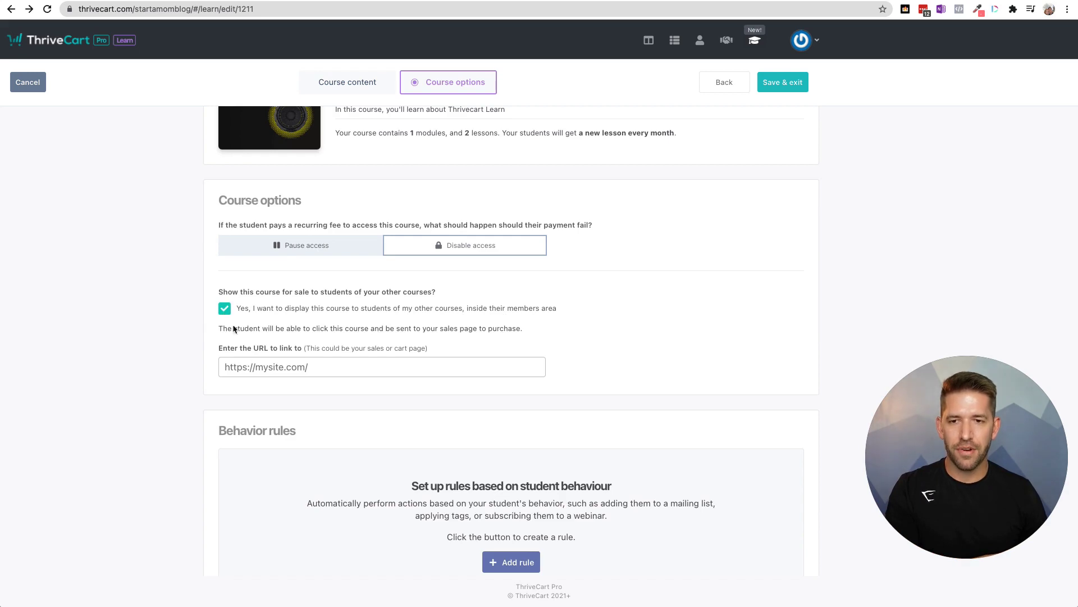
click(337, 366)
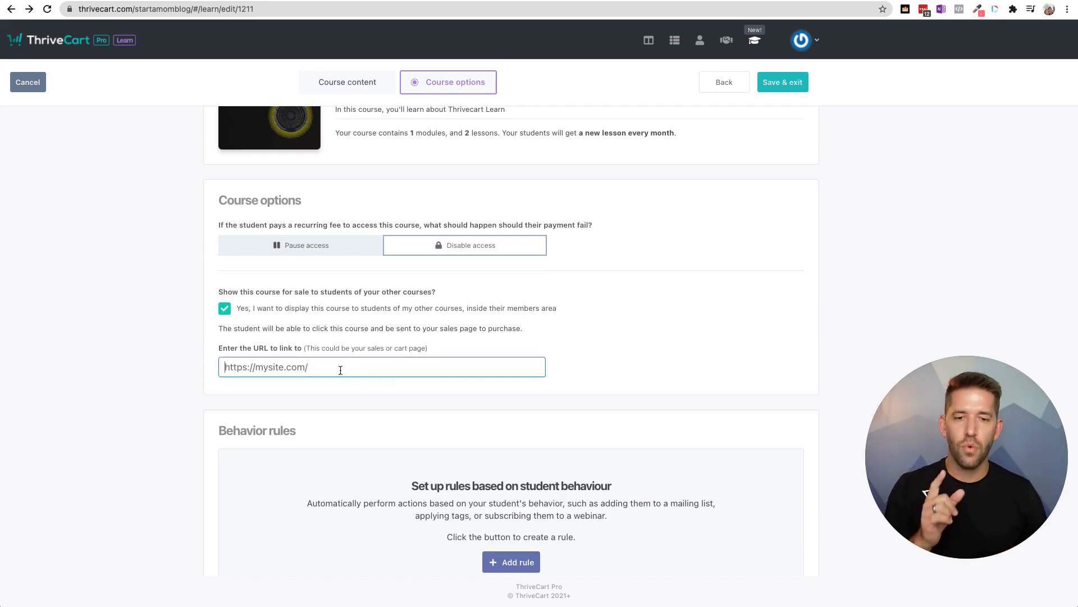
scroll(592, 342, down, 2)
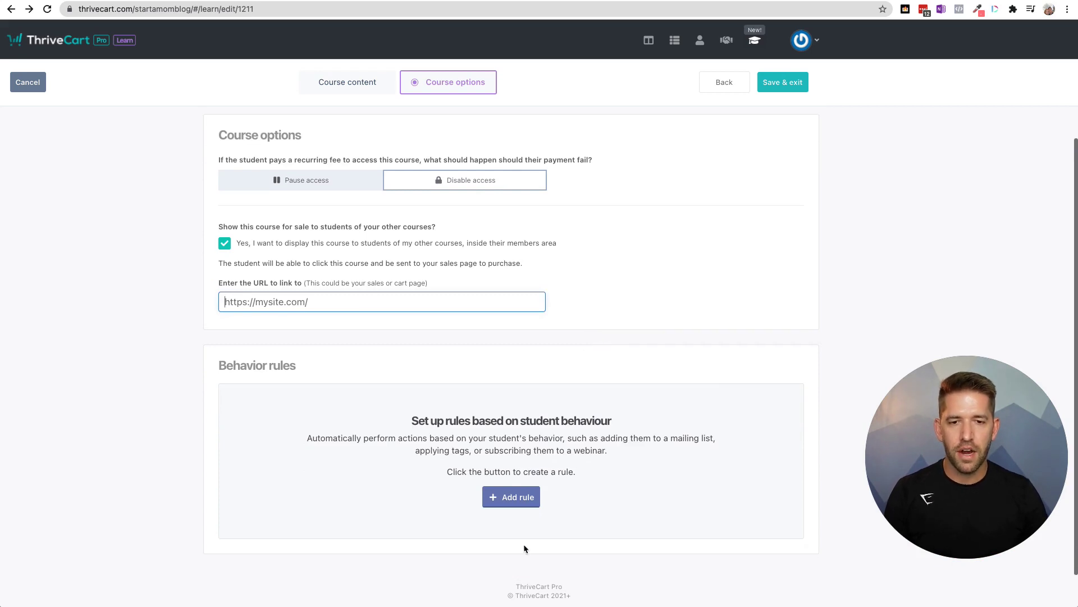
- Draft a new-lesson-available behaviour rule using ActiveCampaign, then discard it unsaved
click(520, 495)
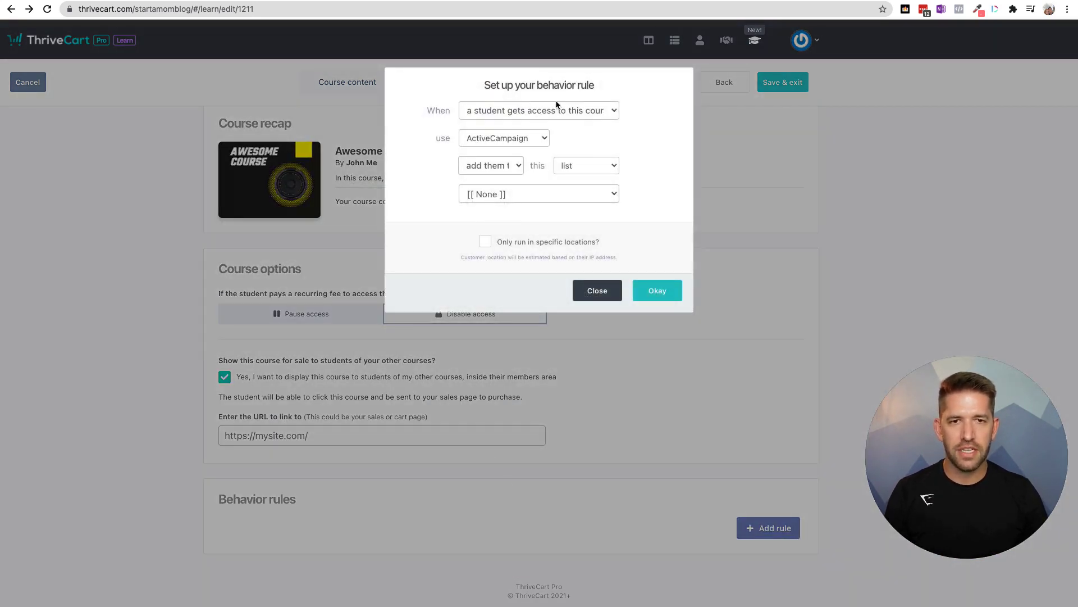
click(557, 107)
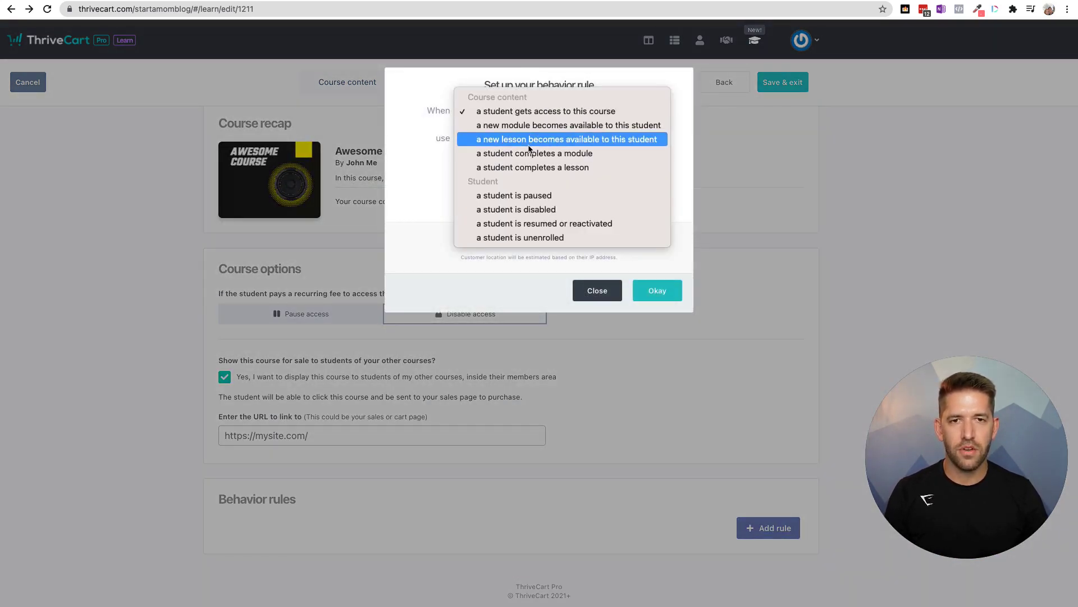
click(549, 140)
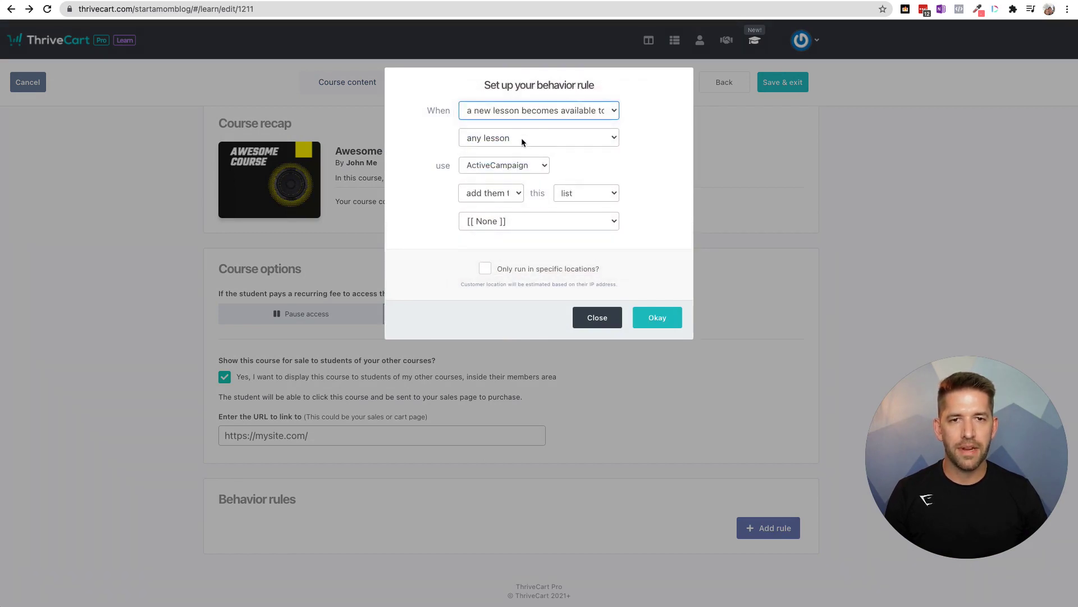
click(522, 165)
click(517, 132)
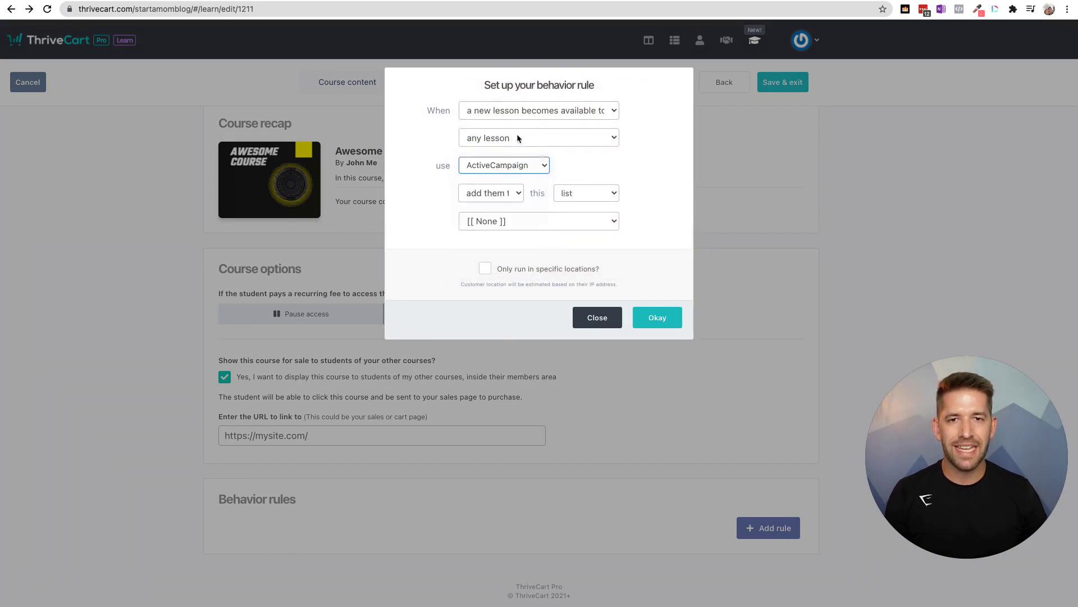
click(511, 165)
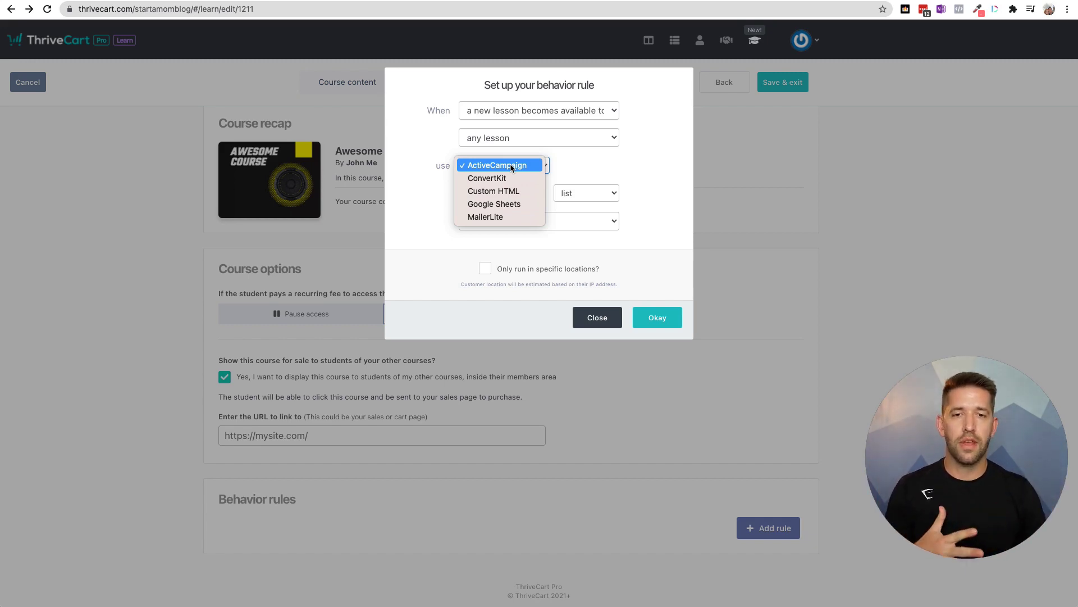
click(511, 167)
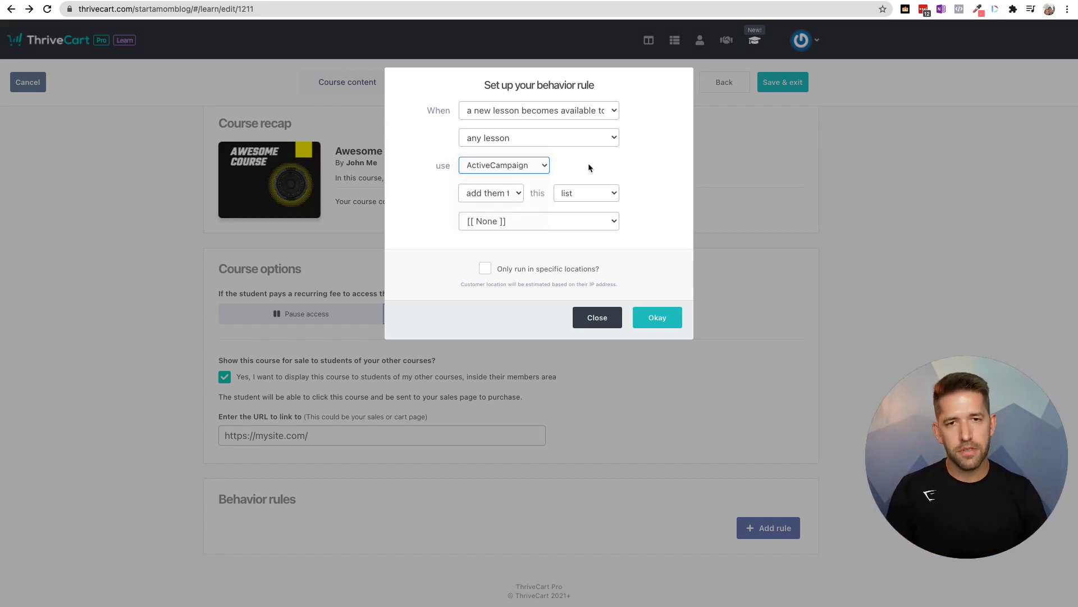
click(615, 323)
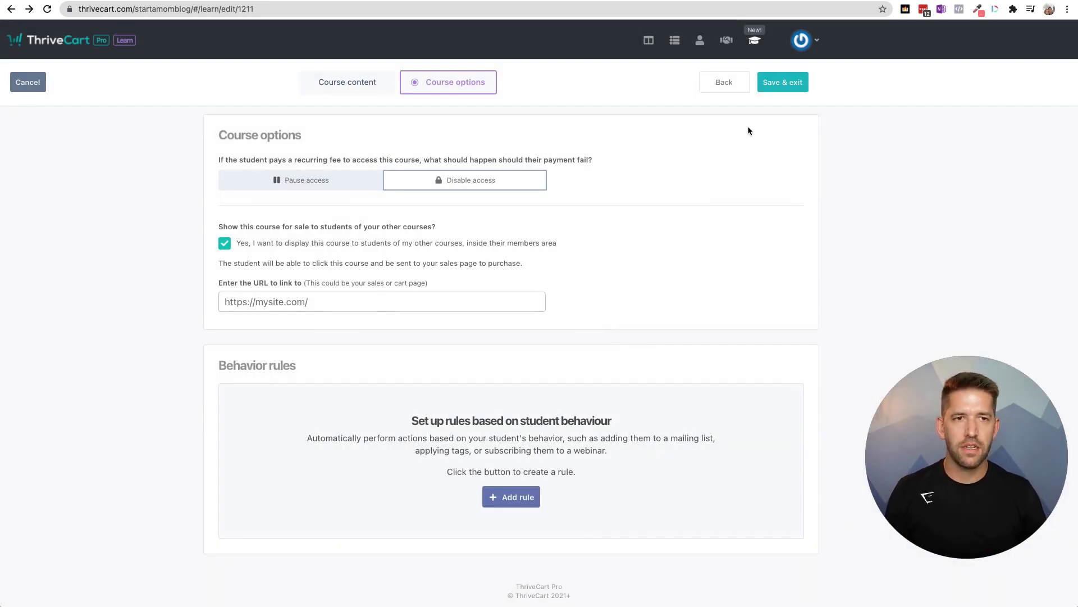
- Save and exit the course, then view My bundles and My students
click(784, 82)
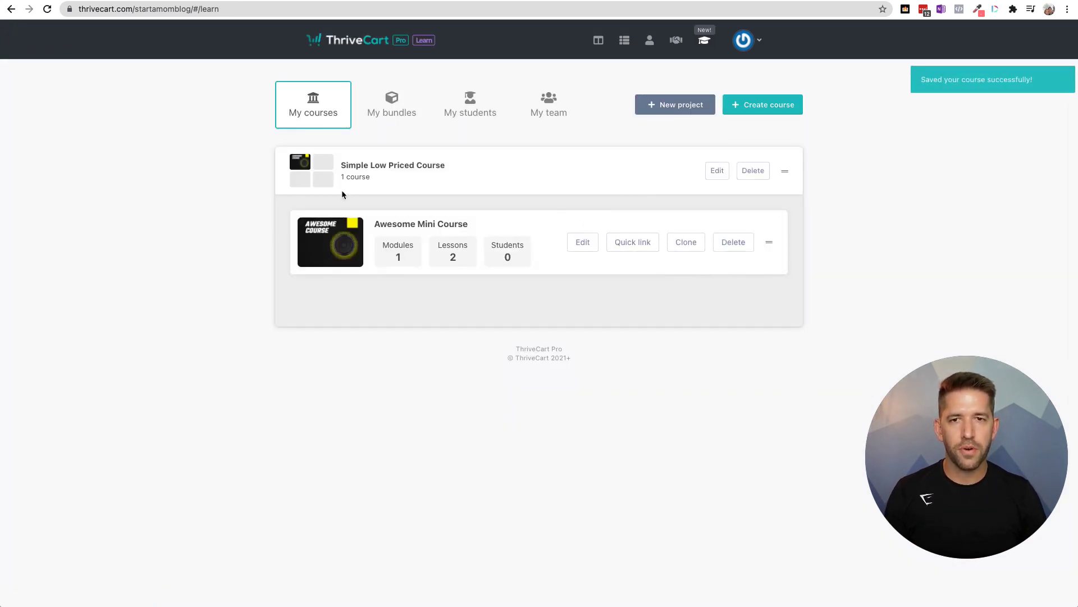
click(392, 112)
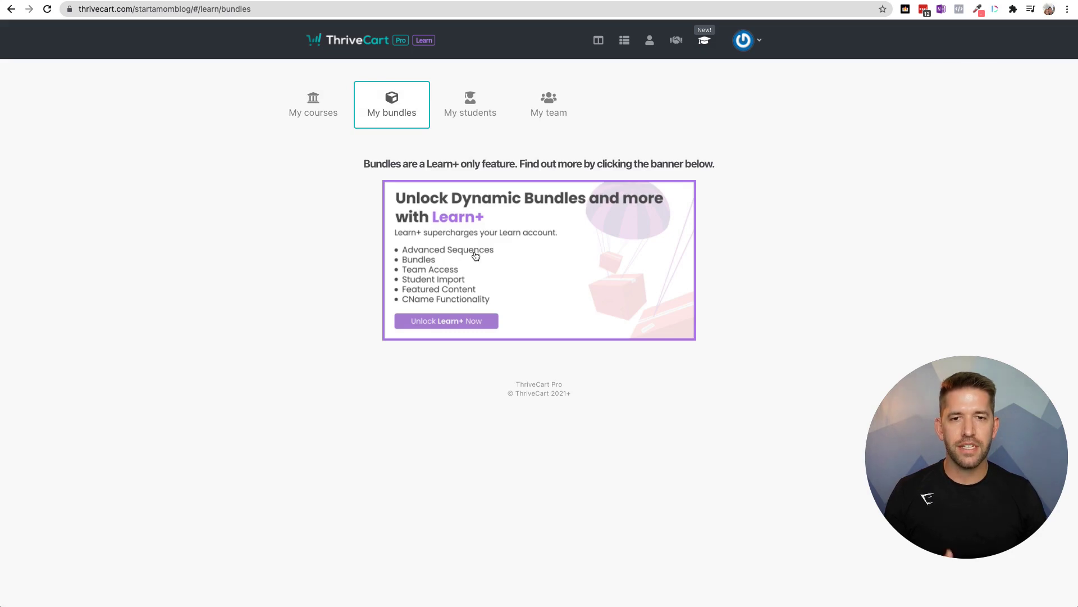
click(470, 102)
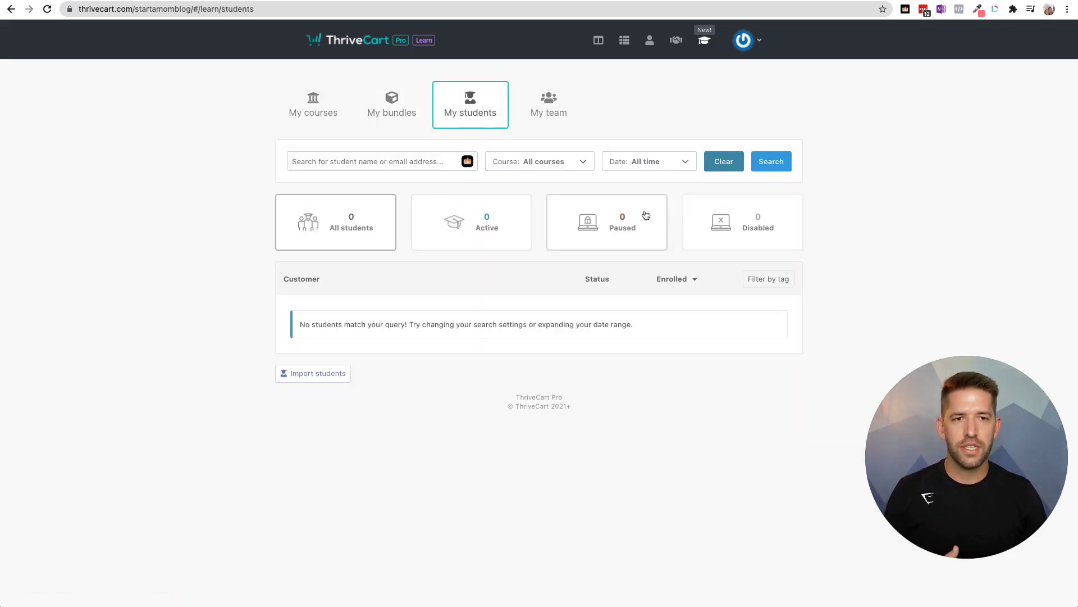
- Try importing students, decline the Learn+ upgrade offer, and view My team
click(330, 375)
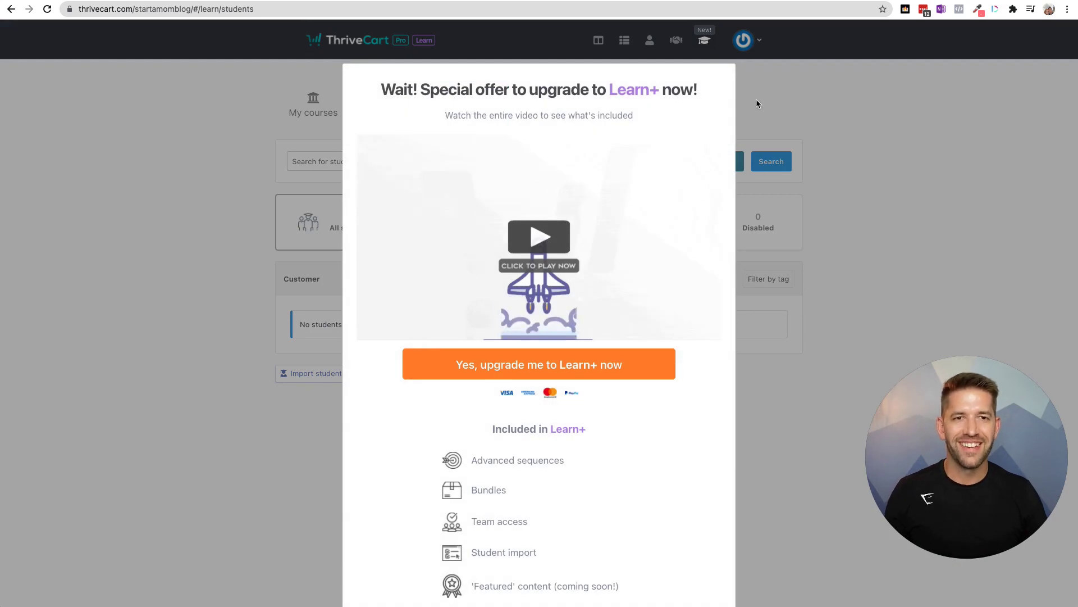
scroll(140, 207, down, 3)
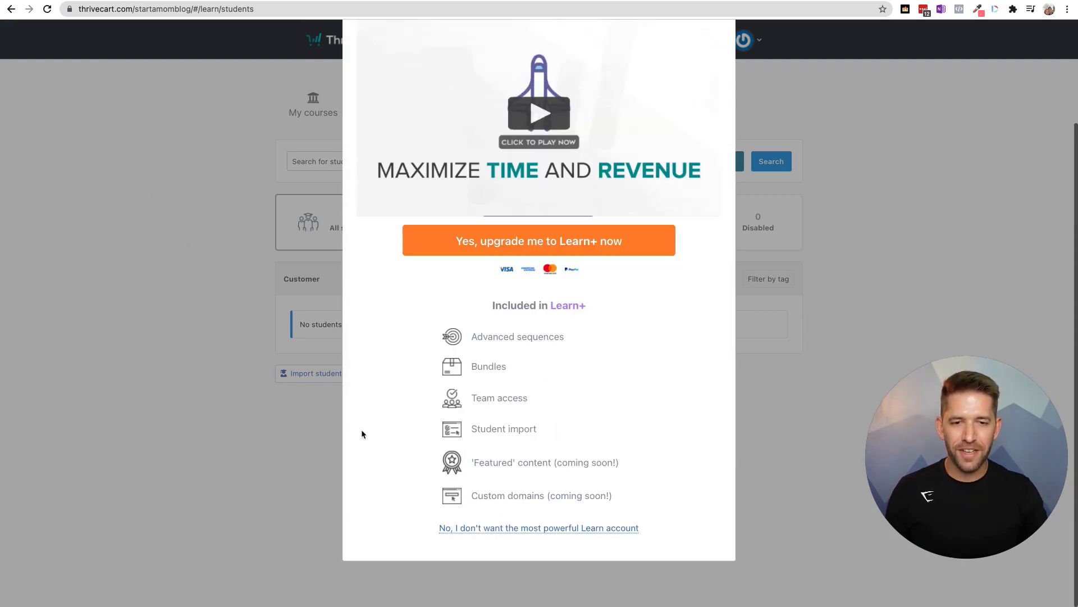
click(549, 524)
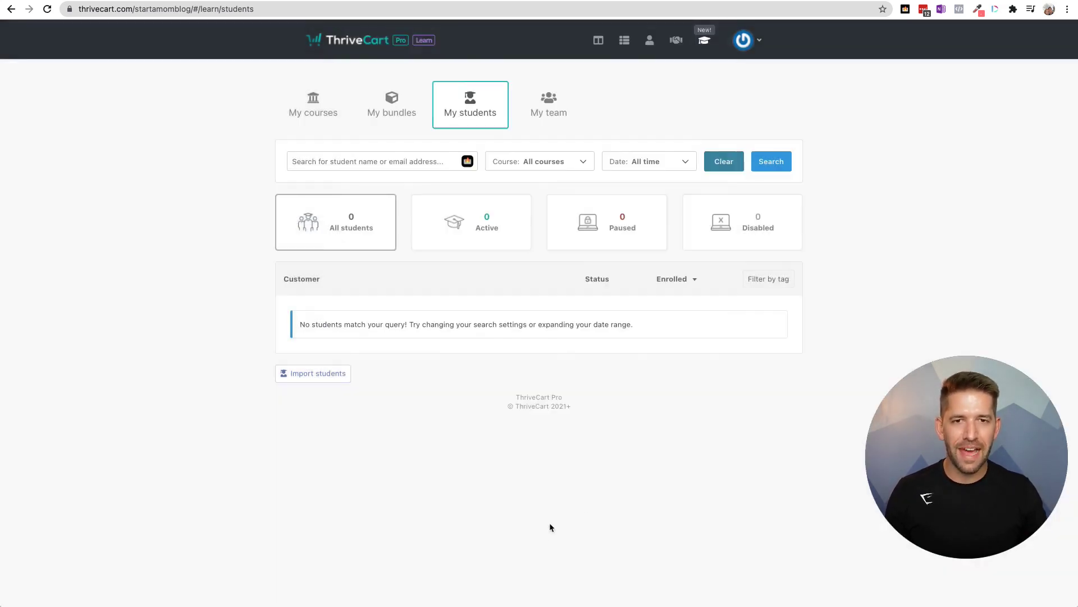
click(565, 112)
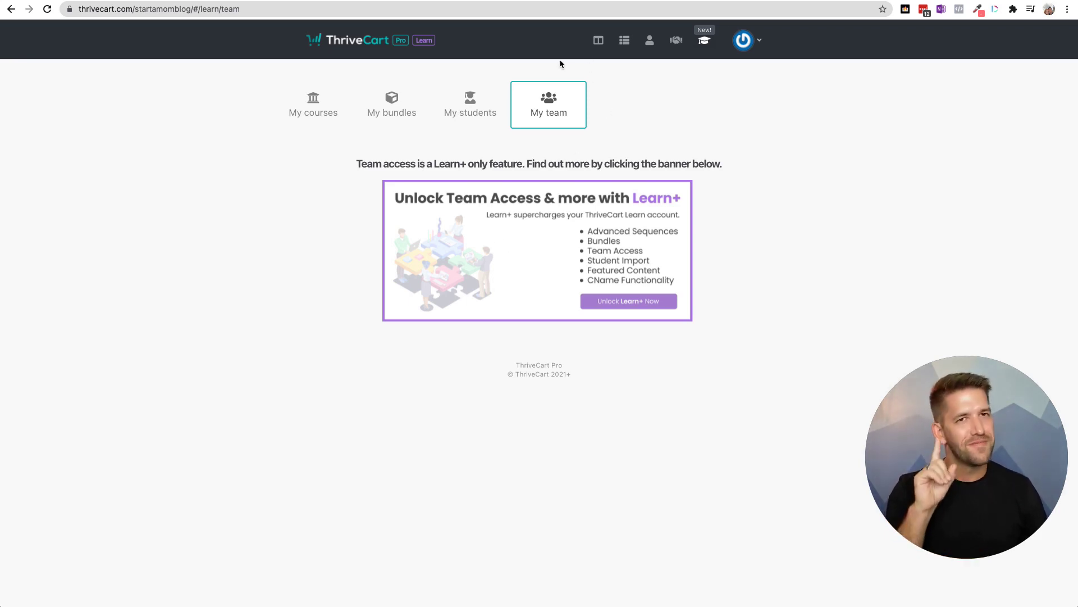
- Start a new digital product from the ThriveCart products list
click(625, 45)
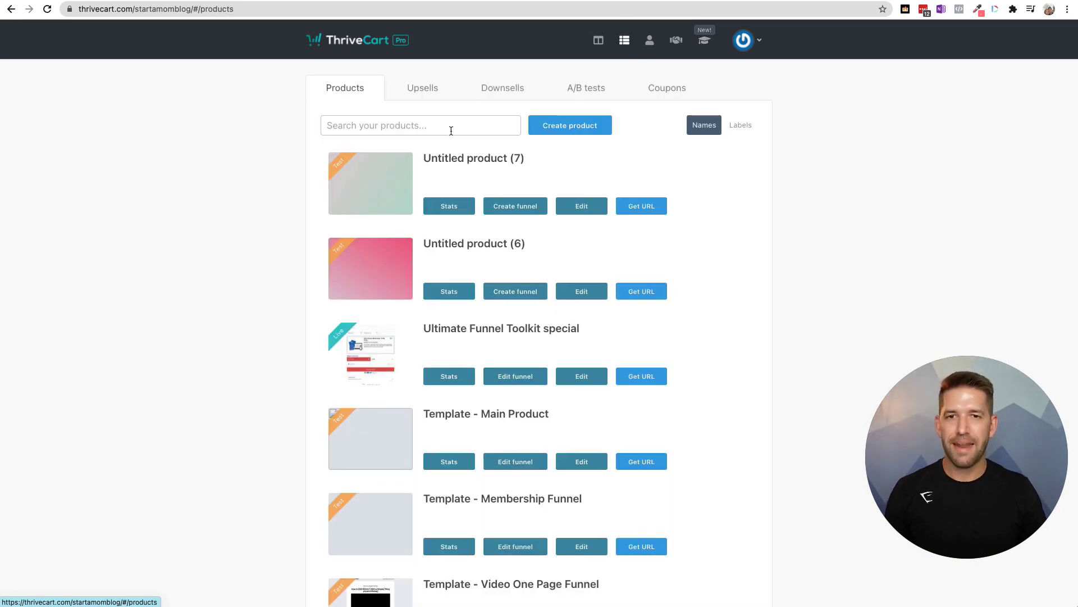
click(563, 133)
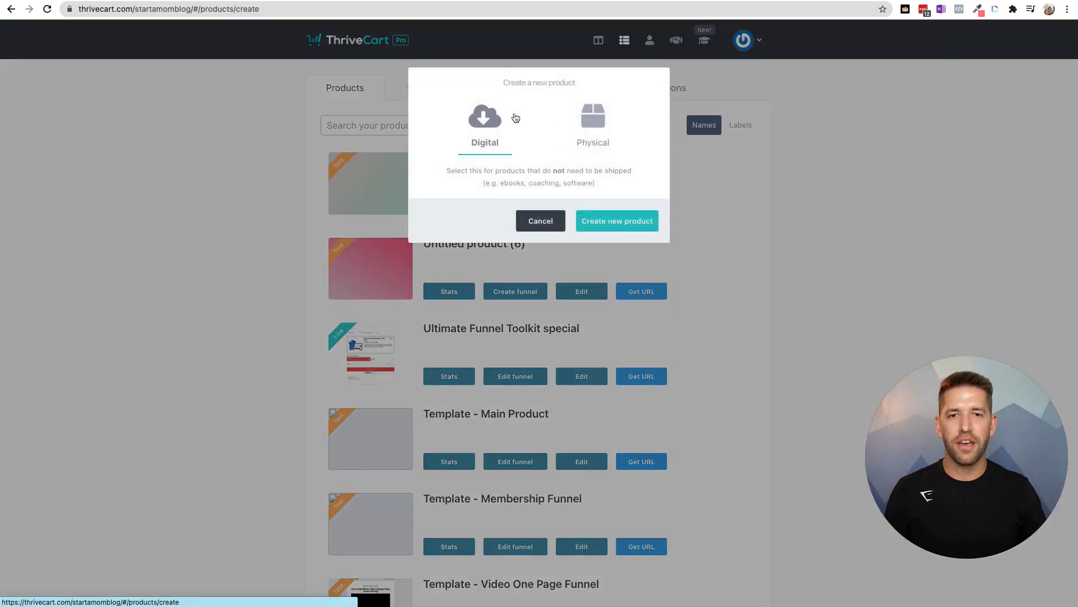
click(603, 221)
click(526, 207)
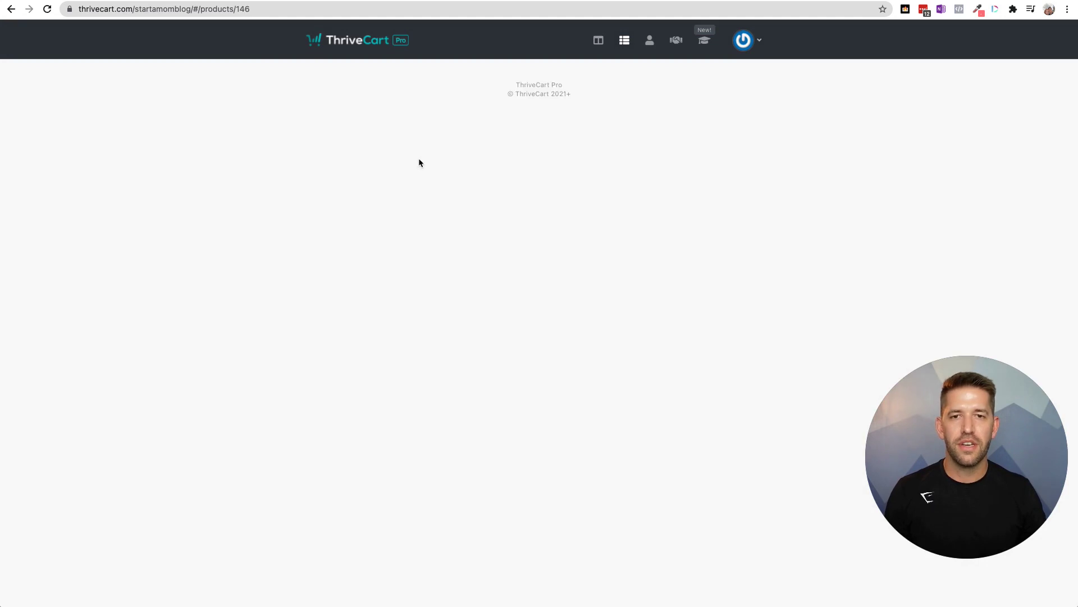
- Name the product 'Learn Course', set it Live, and choose the account holder as owner
triple_click(356, 186)
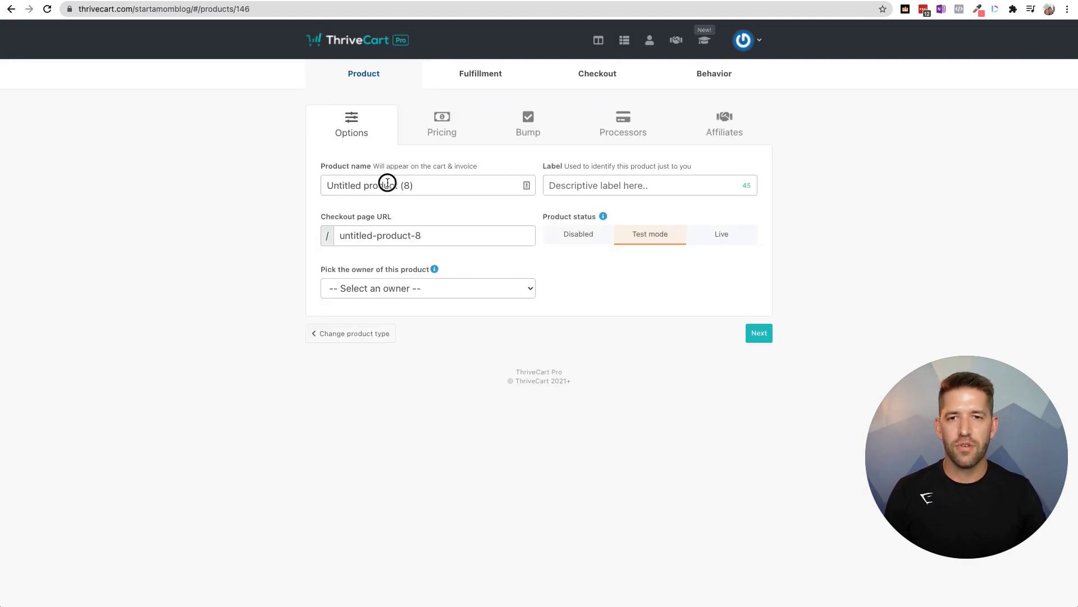
text(Learn Course)
click(595, 186)
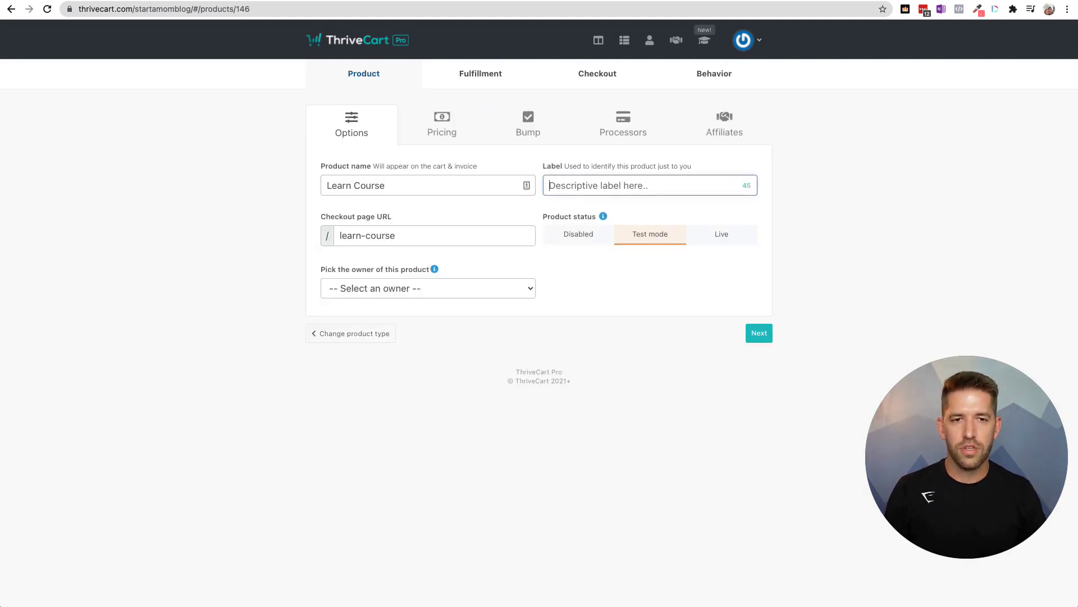
click(722, 236)
click(495, 288)
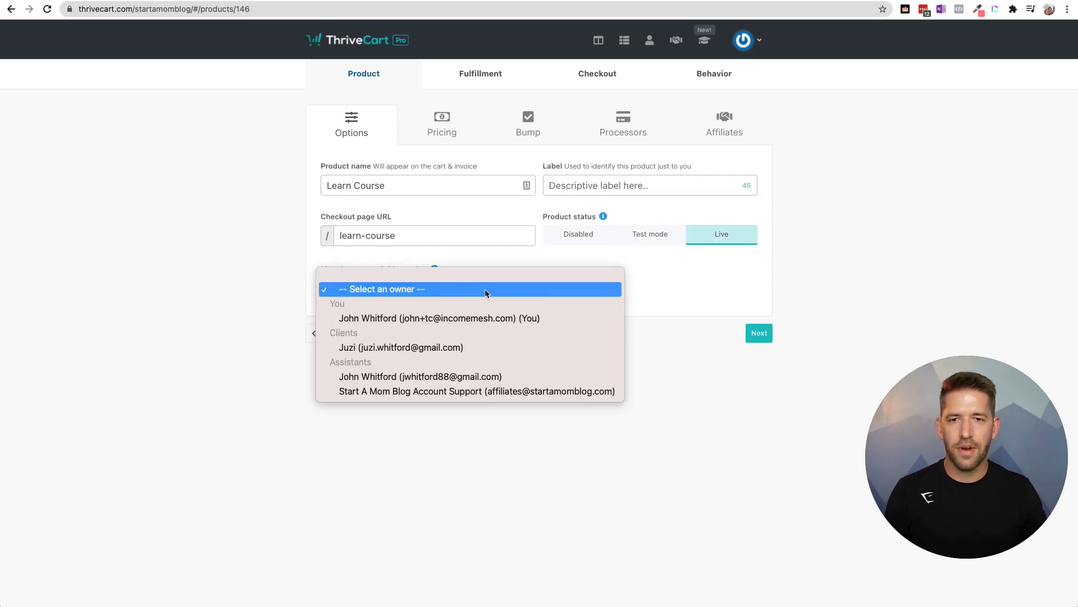
click(444, 318)
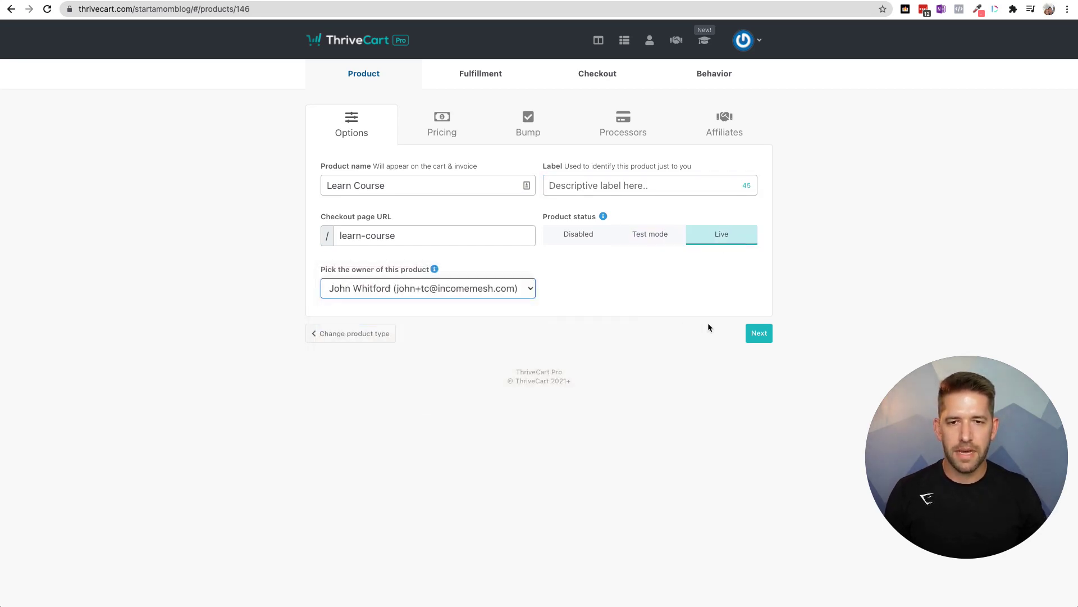
click(759, 333)
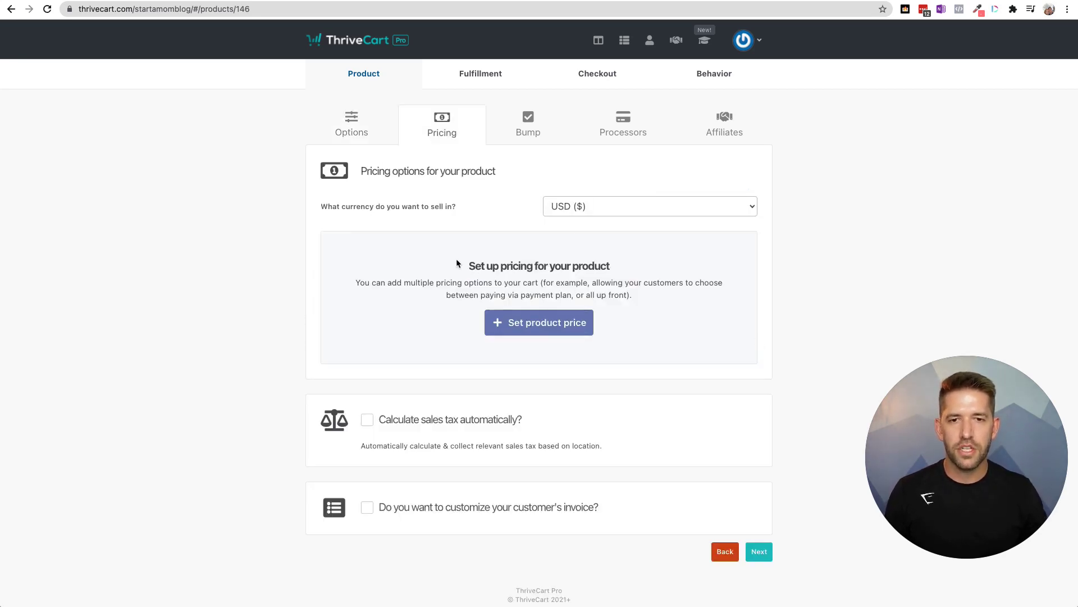
- Add a one-time $5 price option for Learn Course
click(540, 322)
text(5)
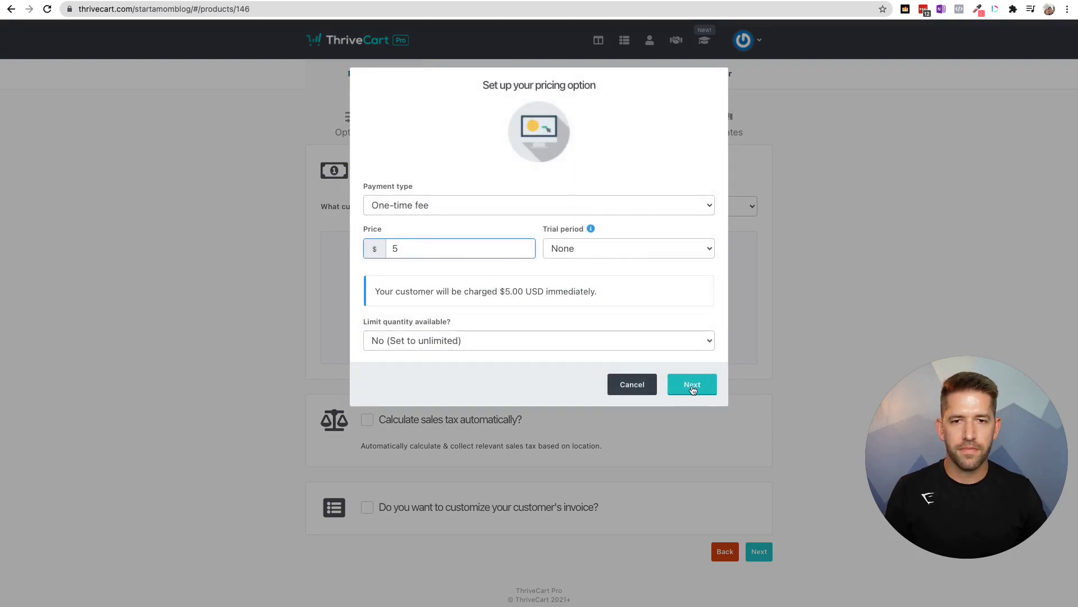
click(692, 387)
click(693, 313)
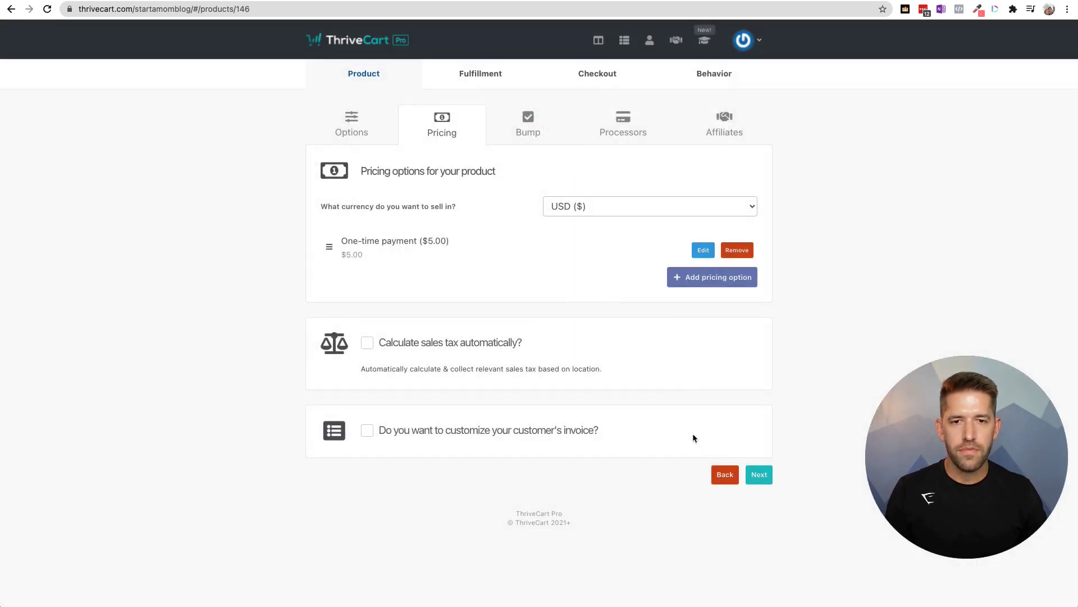
click(757, 477)
- Enable Stripe as the payment processor and choose the receiving Stripe account
click(759, 218)
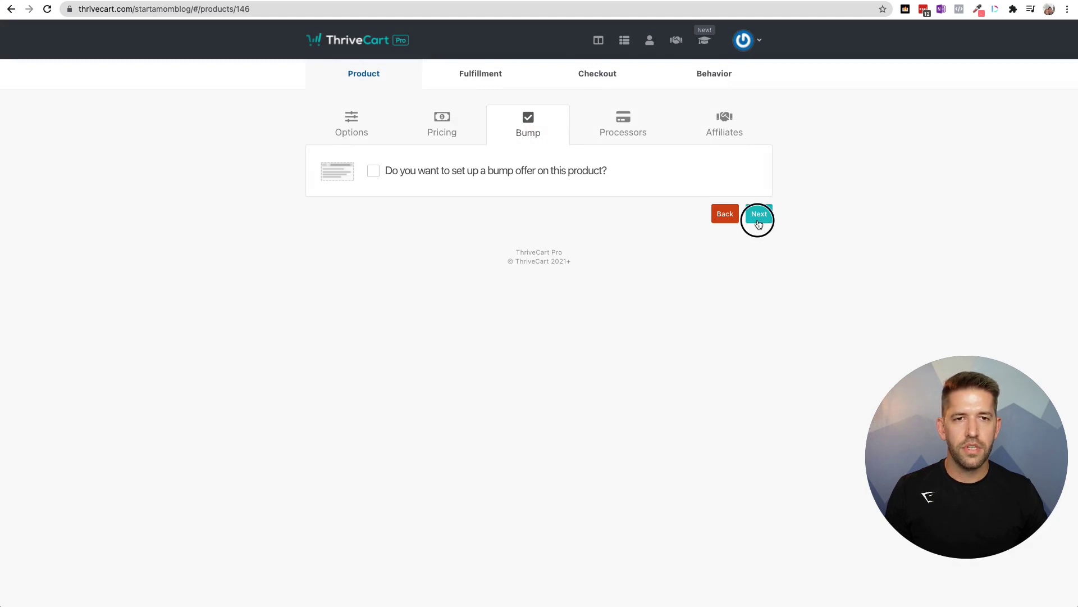
click(565, 283)
click(406, 218)
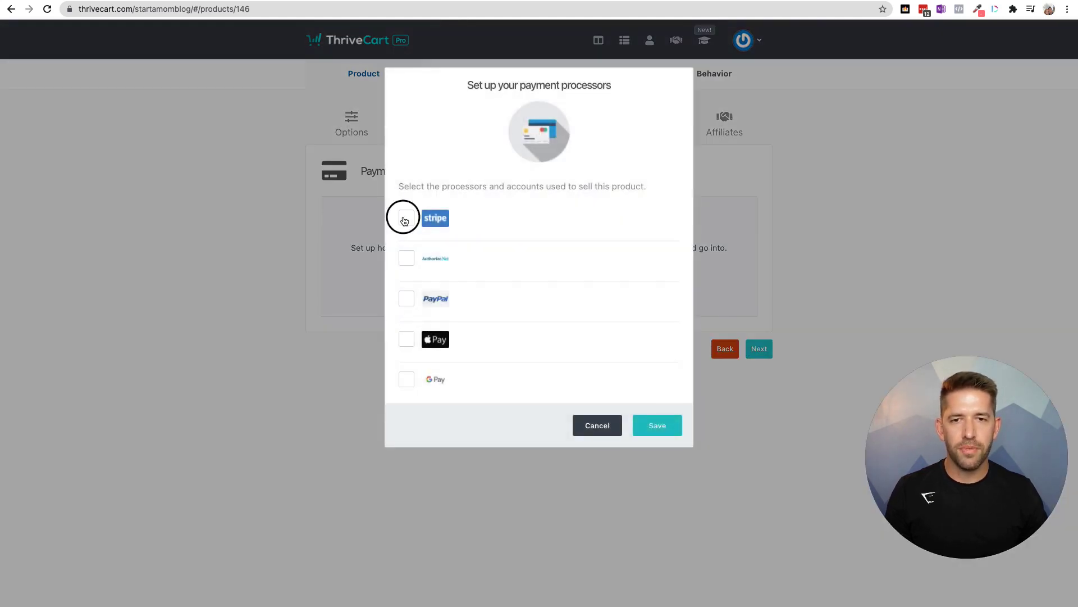
click(576, 220)
click(565, 232)
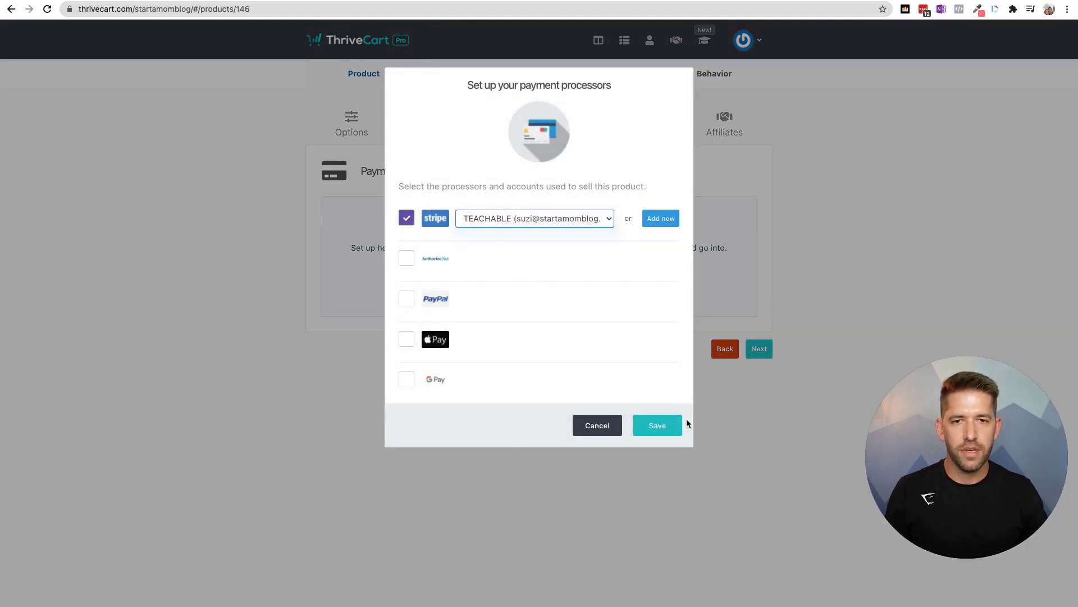
click(659, 427)
- Skip affiliates and enter the support email address in the fulfillment settings
click(760, 284)
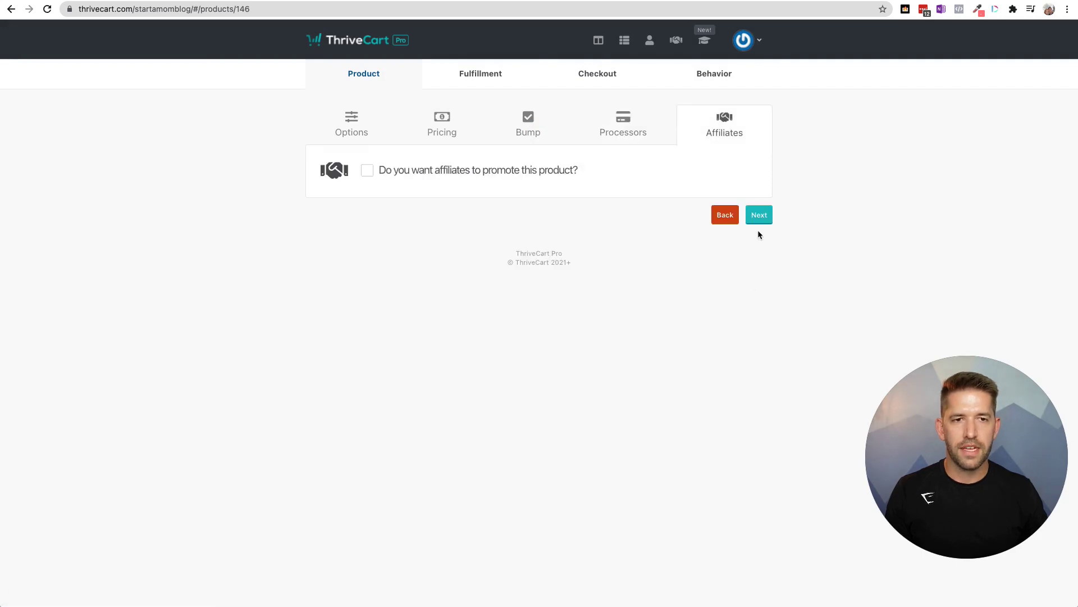
click(758, 217)
click(392, 220)
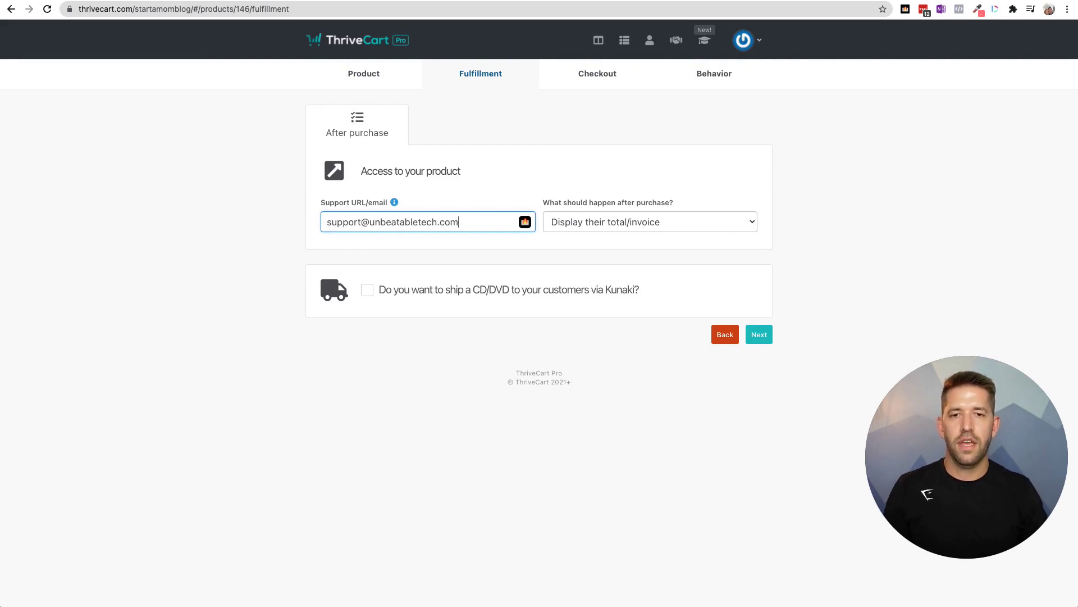
- Set purchases to add buyers to a membership site, with ThriveCart Learn as platform
click(624, 237)
click(632, 224)
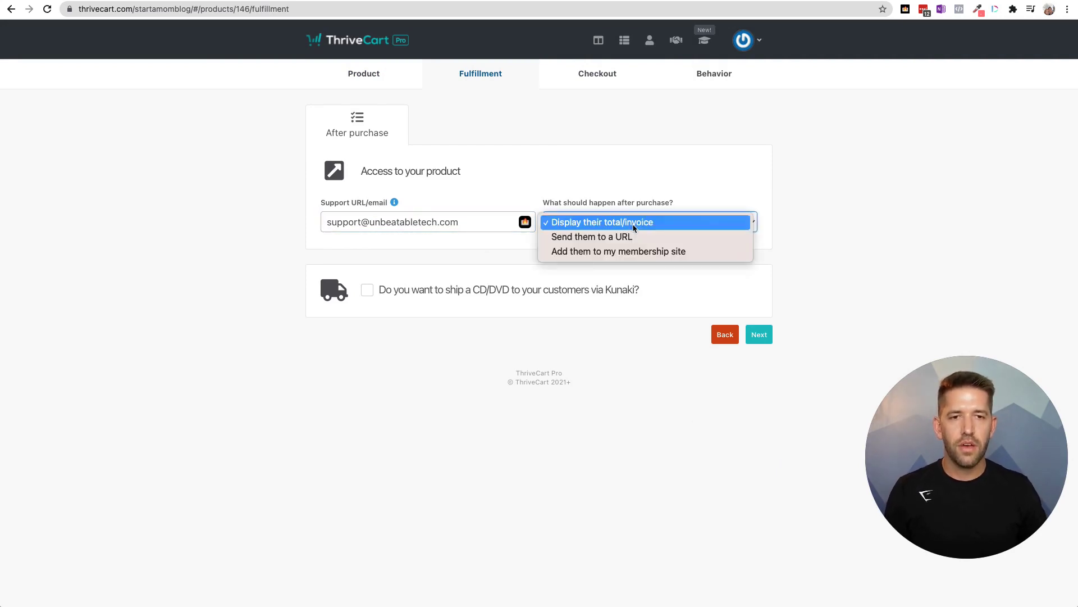
click(611, 252)
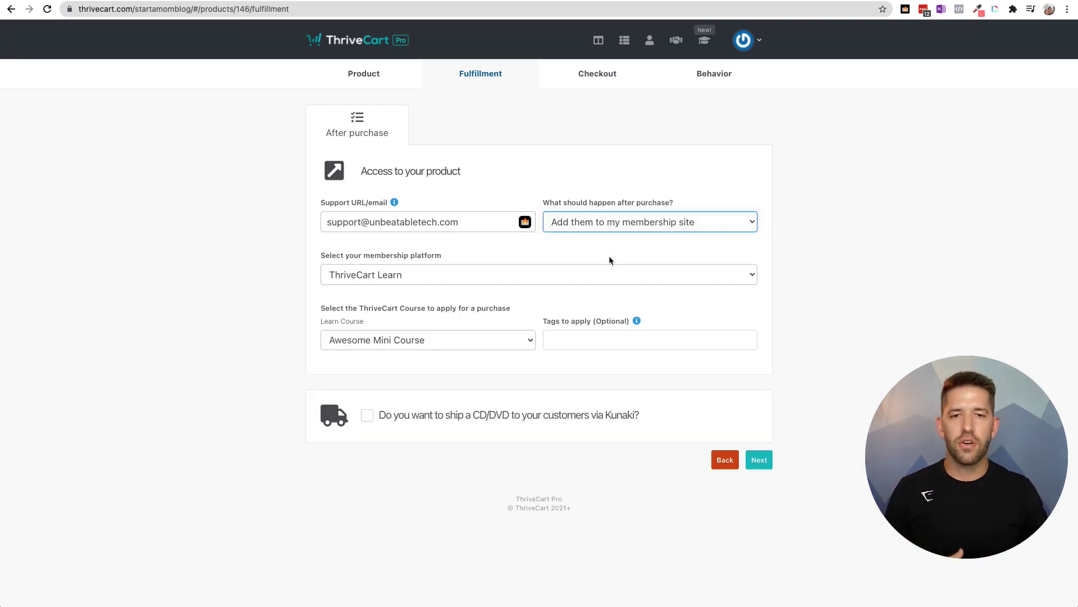
click(609, 273)
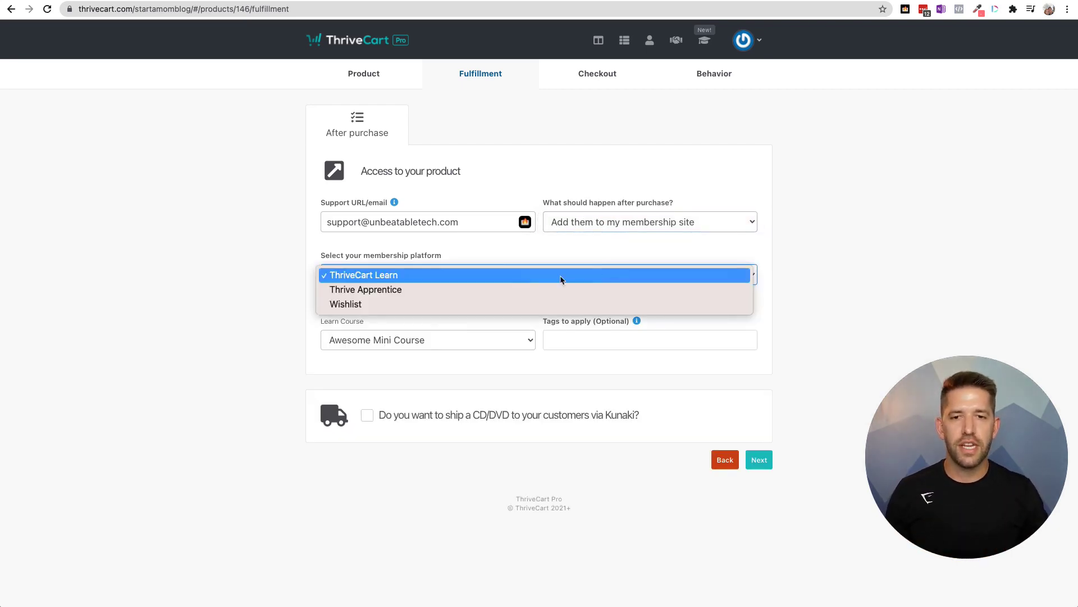
click(401, 277)
click(426, 337)
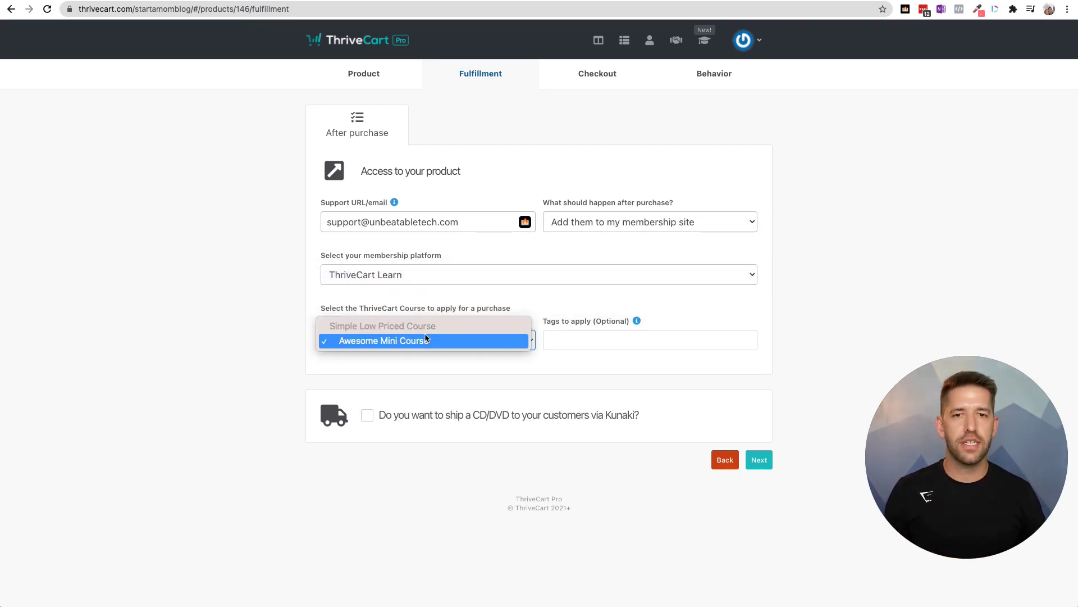
click(423, 273)
- Grant access to Awesome Mini Course in ThriveCart Learn, leaving the tags field blank
click(419, 275)
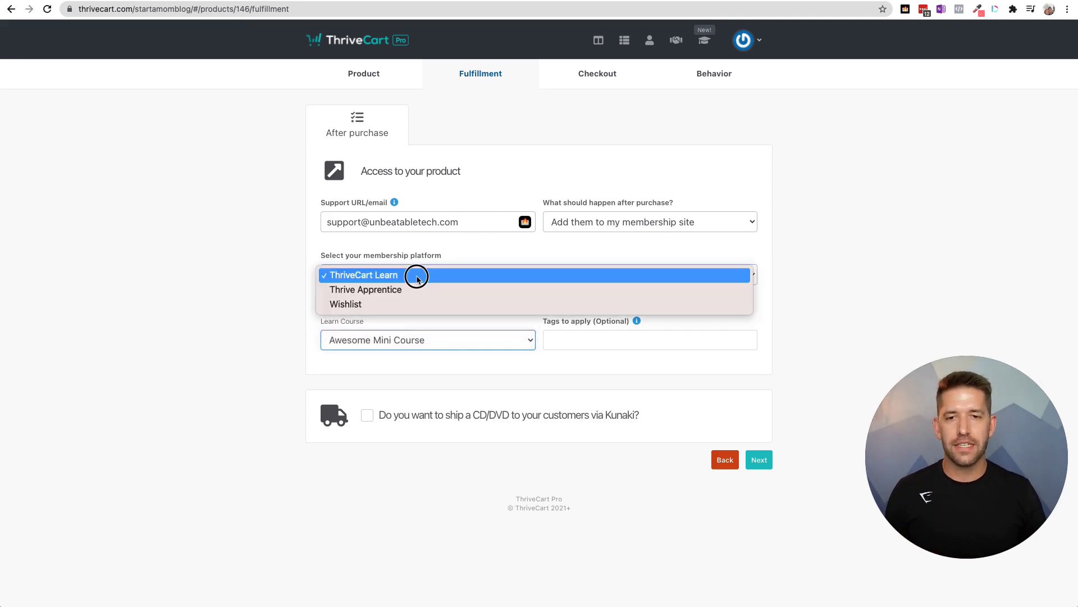
click(405, 291)
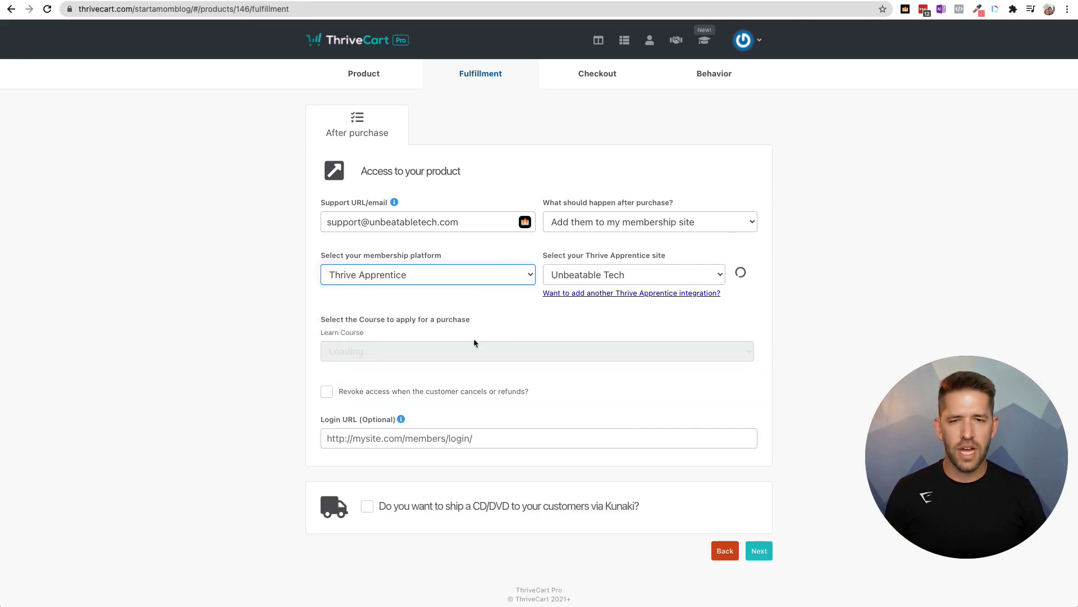
click(452, 350)
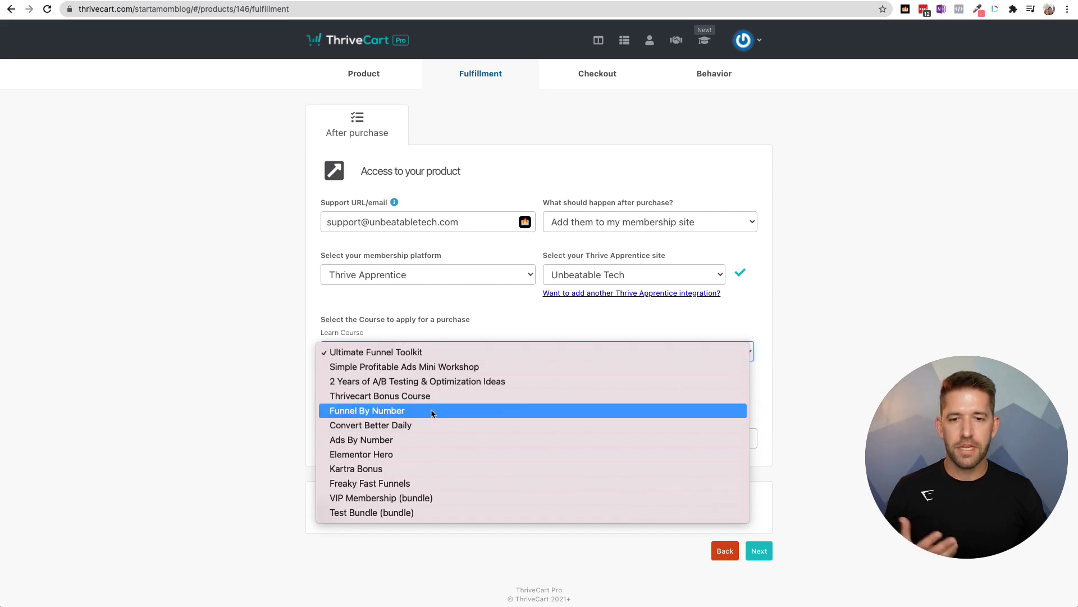
click(226, 382)
click(415, 279)
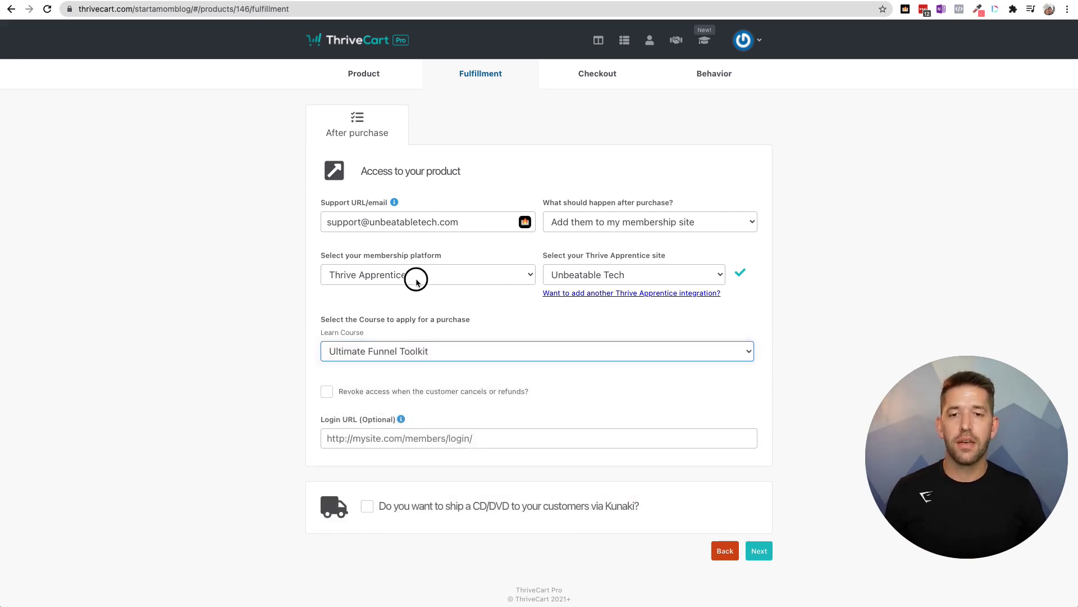
click(407, 261)
click(396, 341)
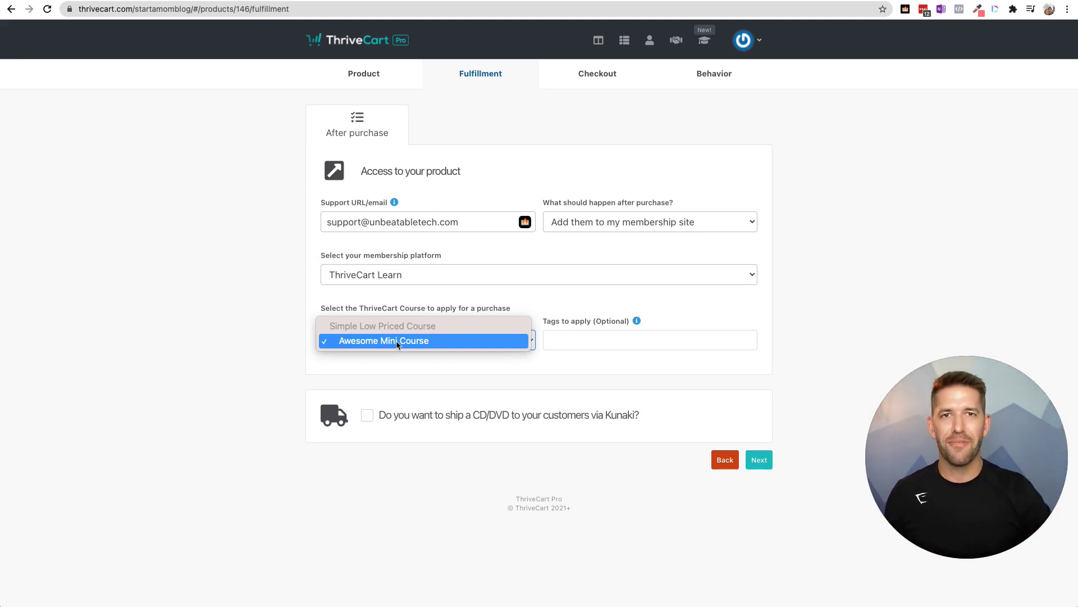
click(450, 371)
click(597, 341)
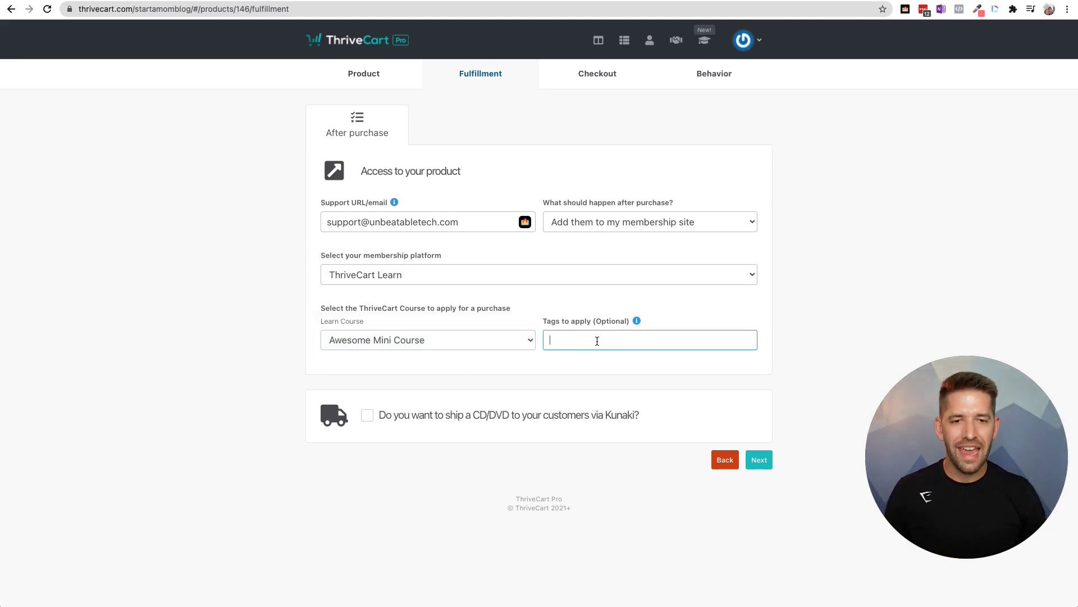
mouse_move(638, 323)
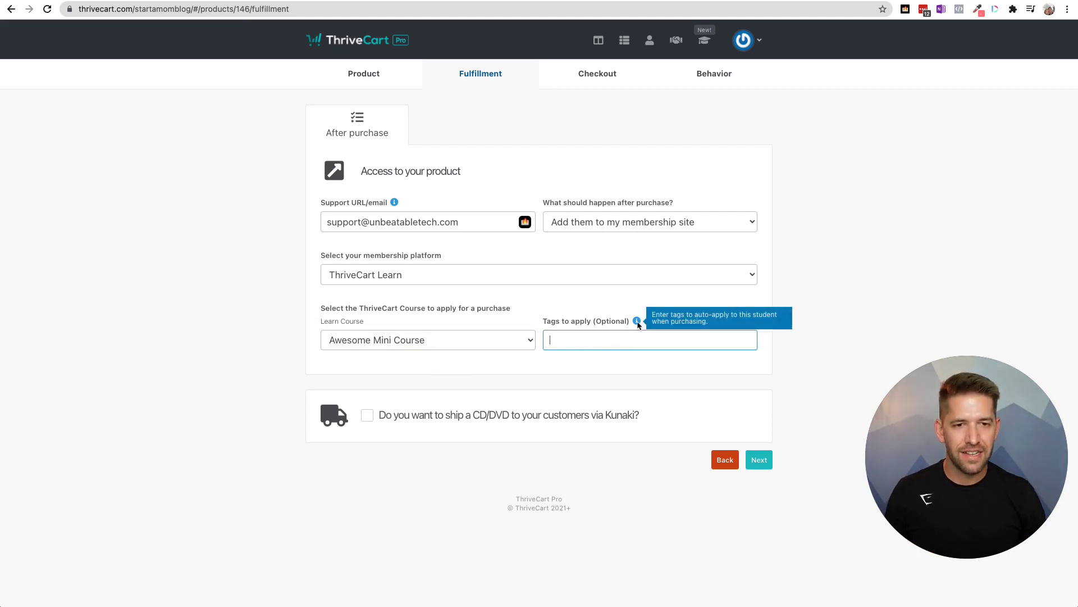
click(679, 406)
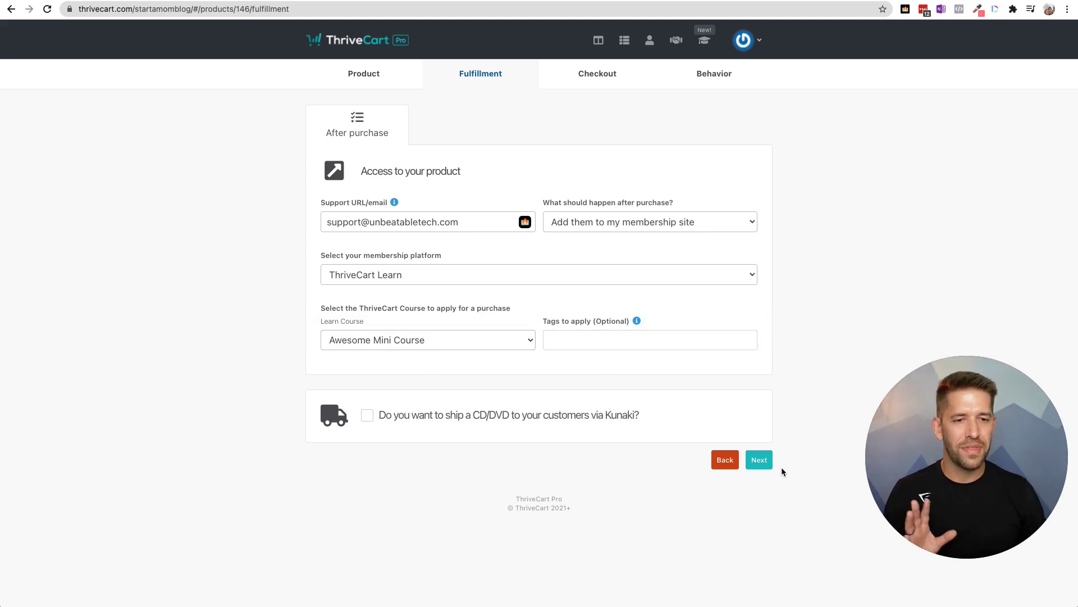
- Advance through the Checkout Type, Design, Tracking and Behavior tabs, then save Learn Course to get its checkout URL
click(760, 459)
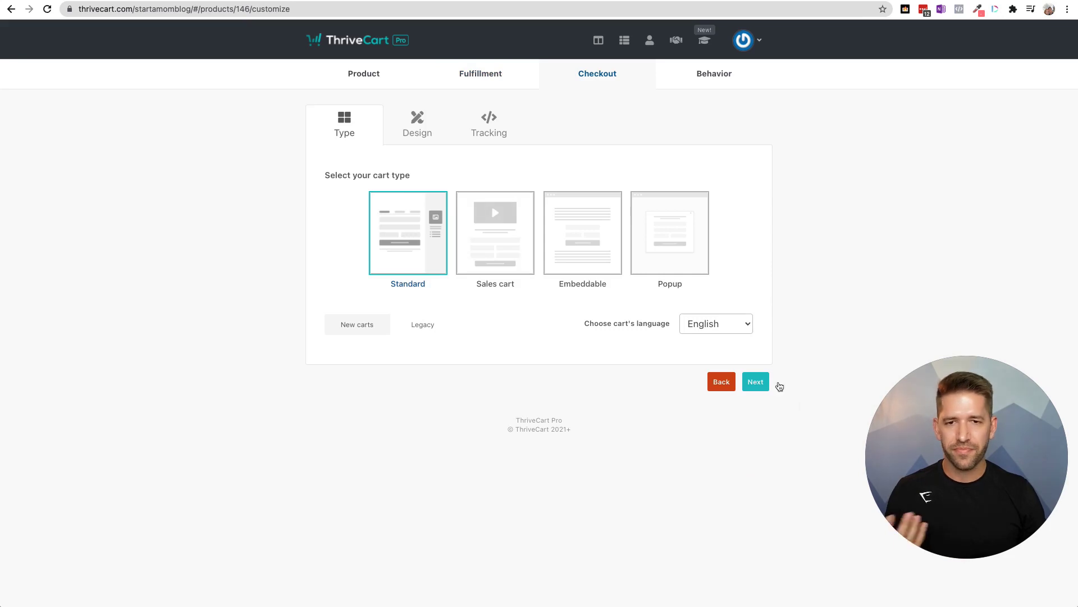
click(758, 383)
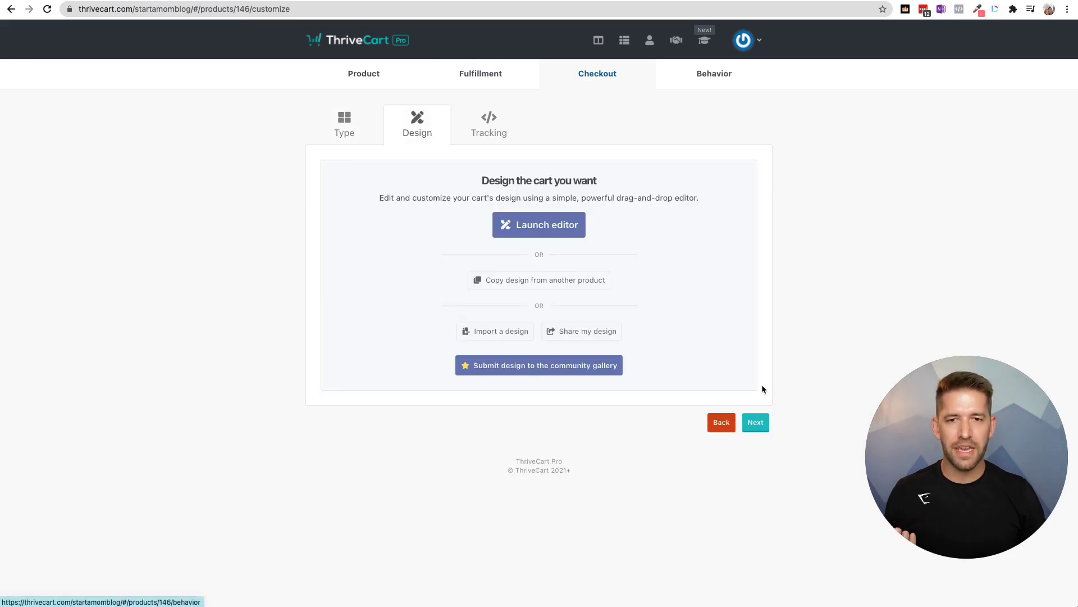
click(761, 430)
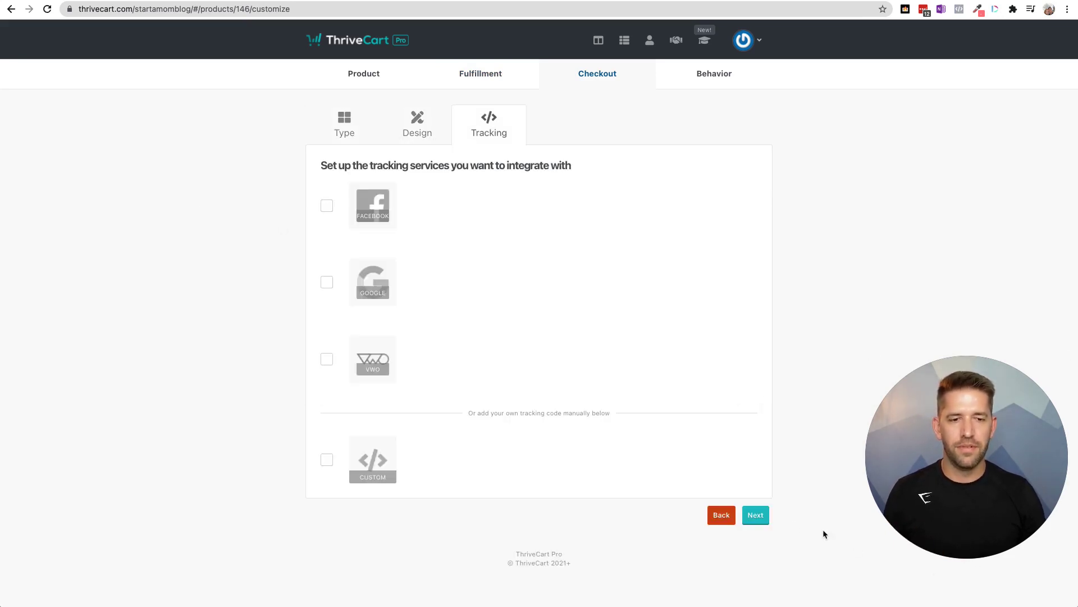
click(764, 523)
click(709, 348)
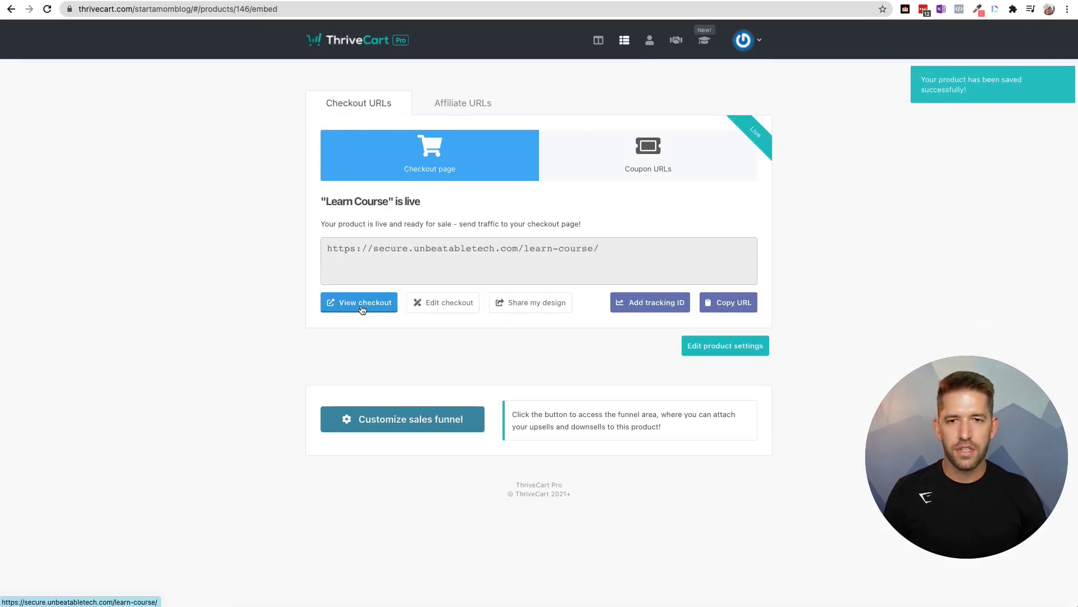
- Place a $5 test order for Learn Course with a test buyer e-mail, then go to the purchased products
click(362, 309)
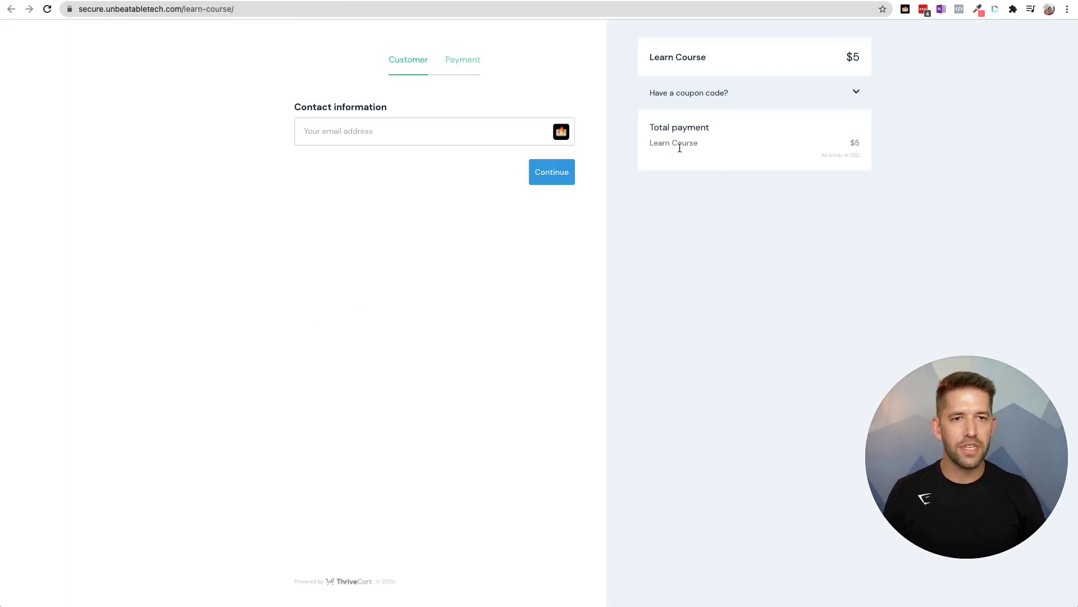
drag(679, 147, 831, 148)
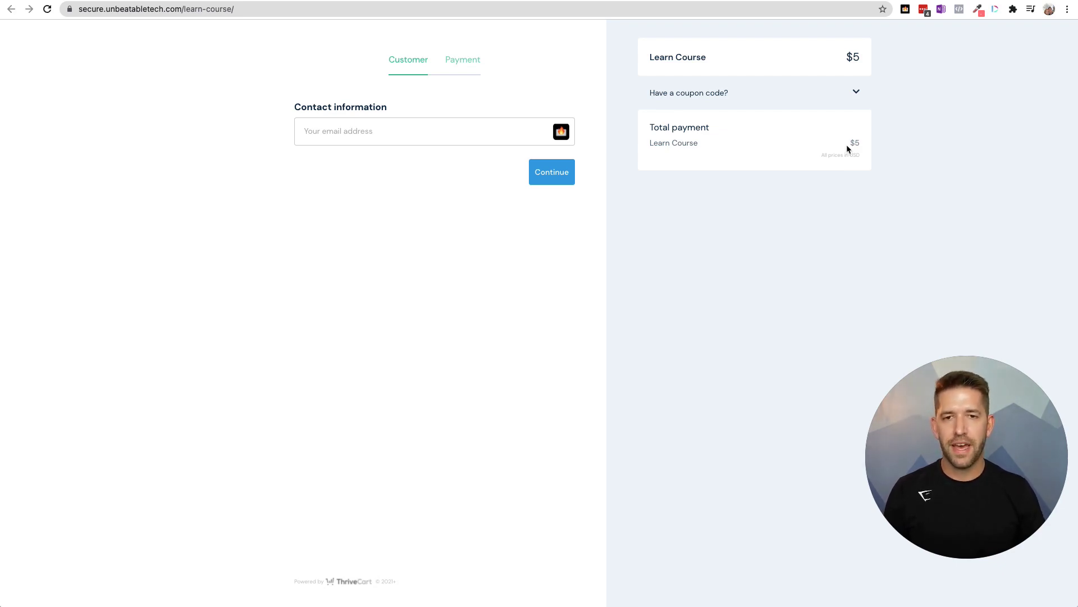
key(alt+shift+f)
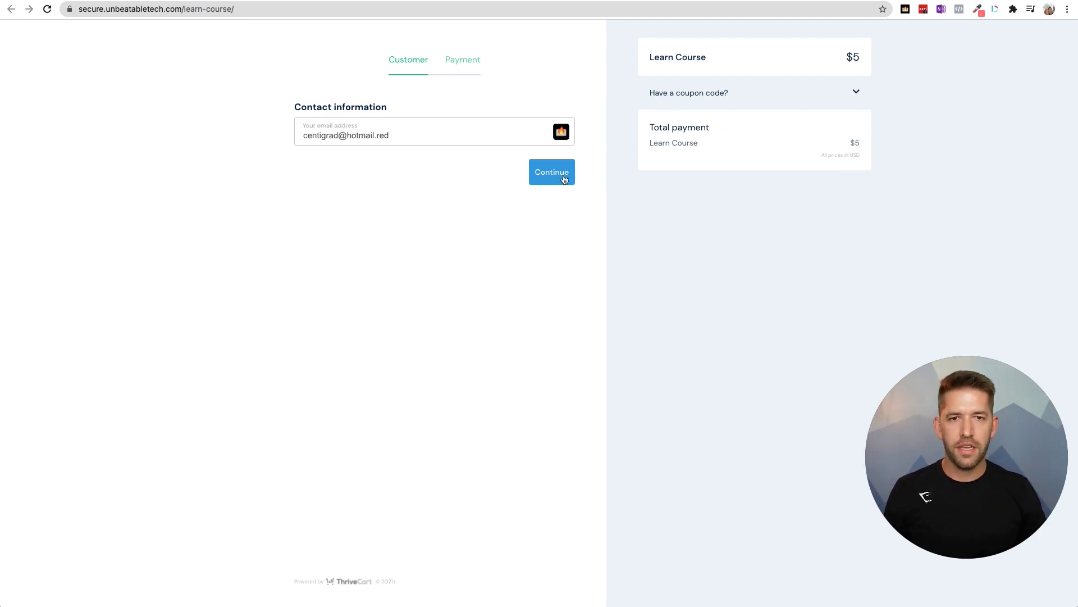
click(565, 179)
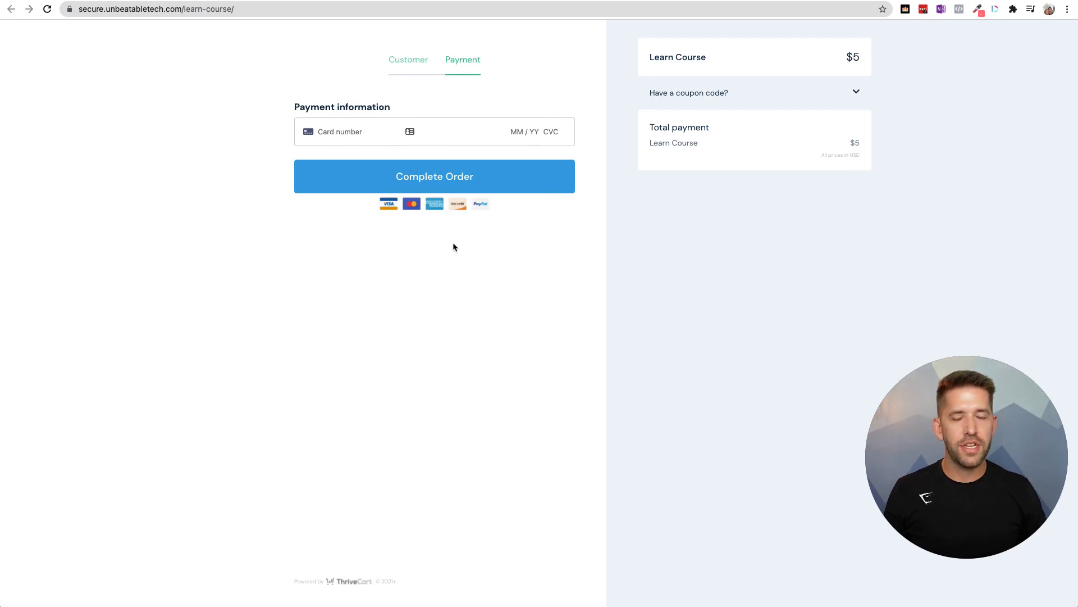
click(386, 184)
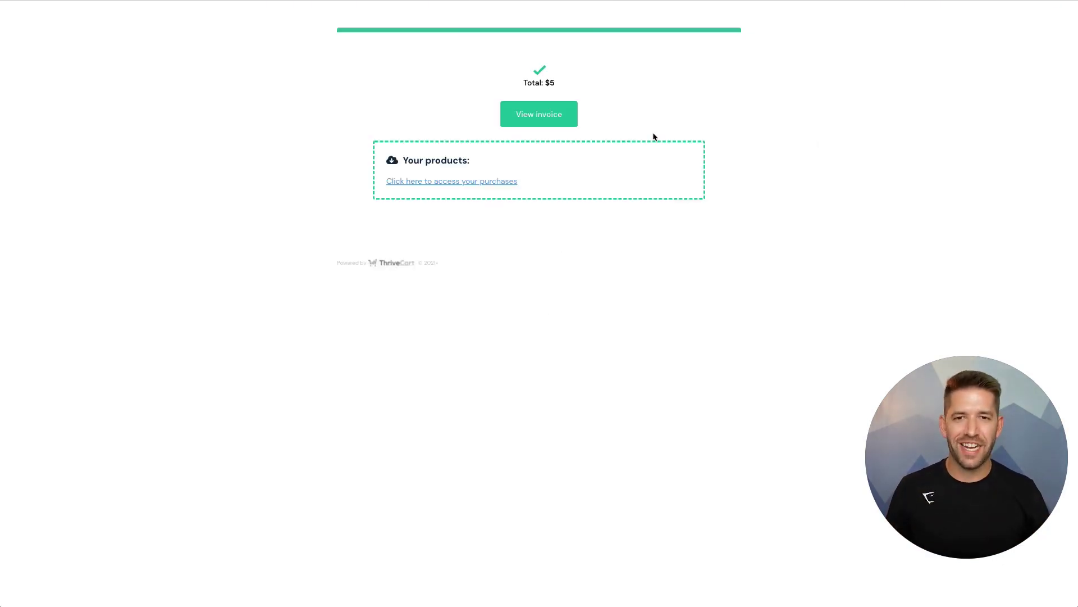
click(441, 185)
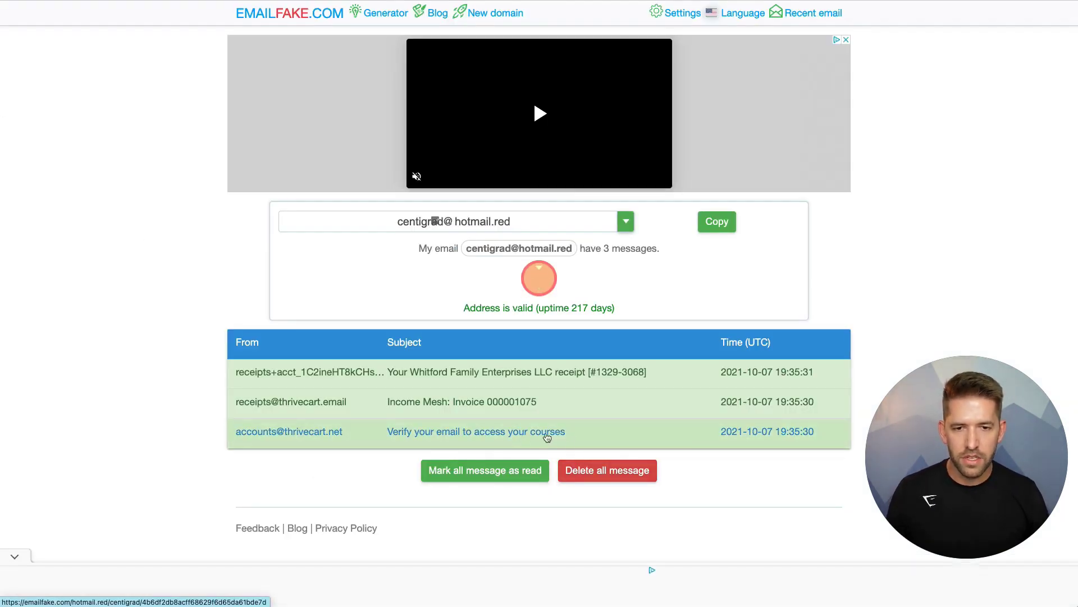
- Read the 'Verify your email' course-access message in EmailFake after closing the ad
click(553, 434)
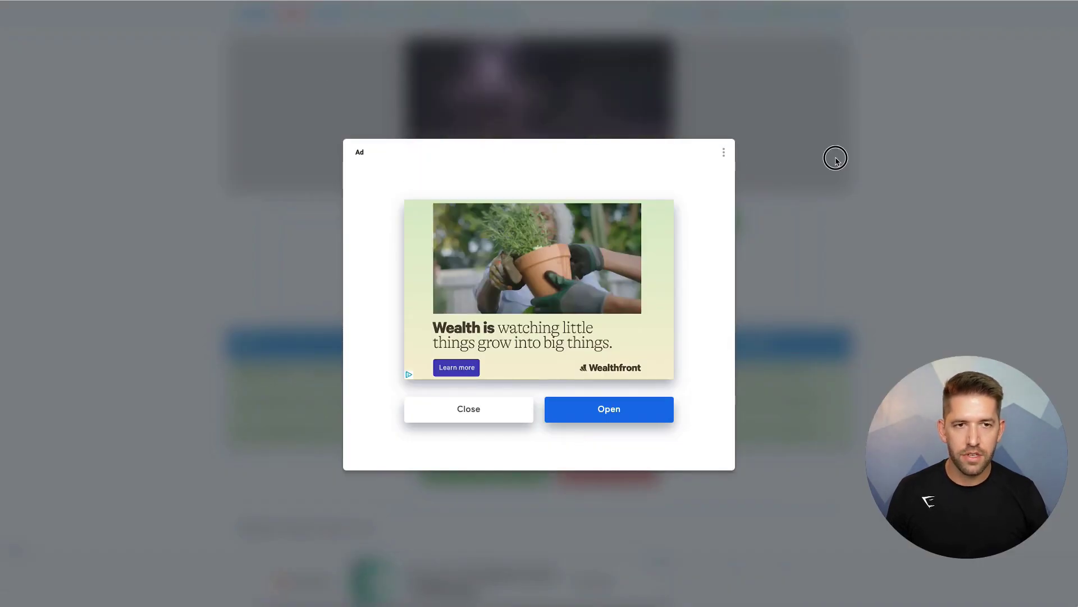
click(429, 422)
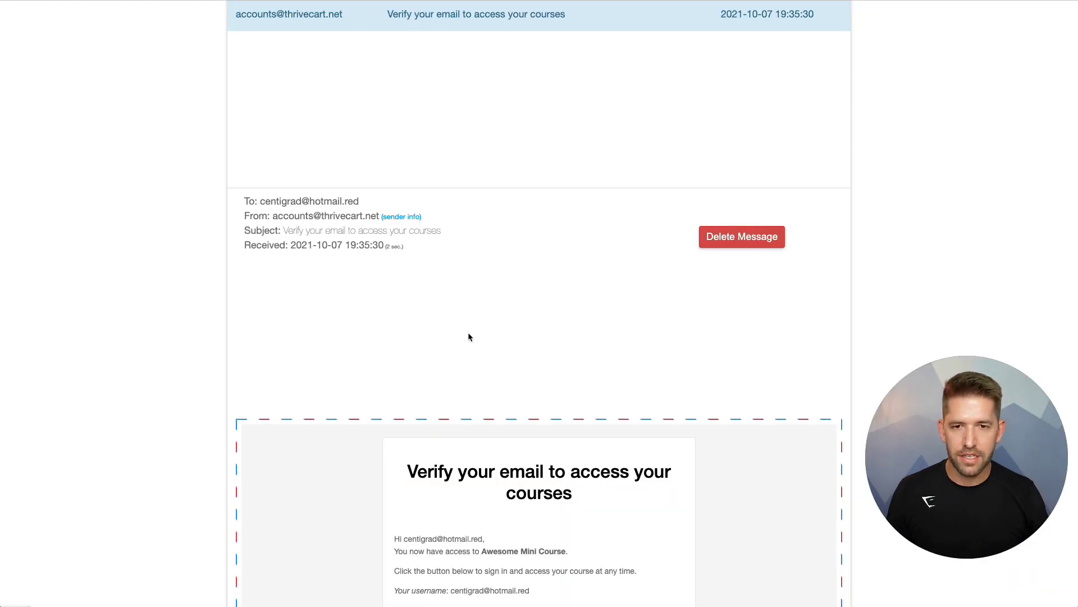
scroll(469, 336, down, 3)
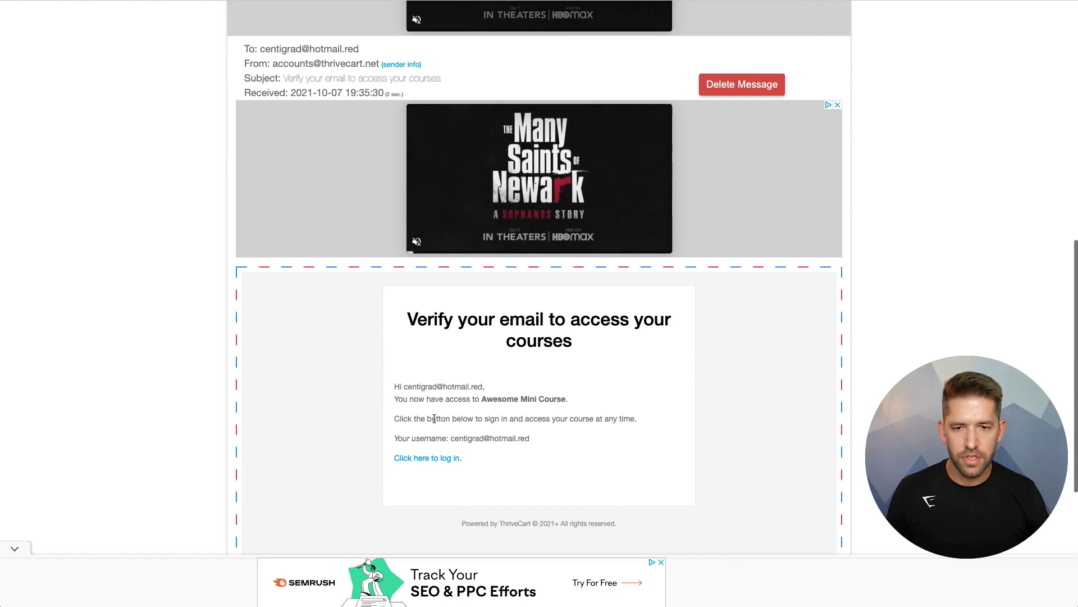
scroll(492, 411, down, 2)
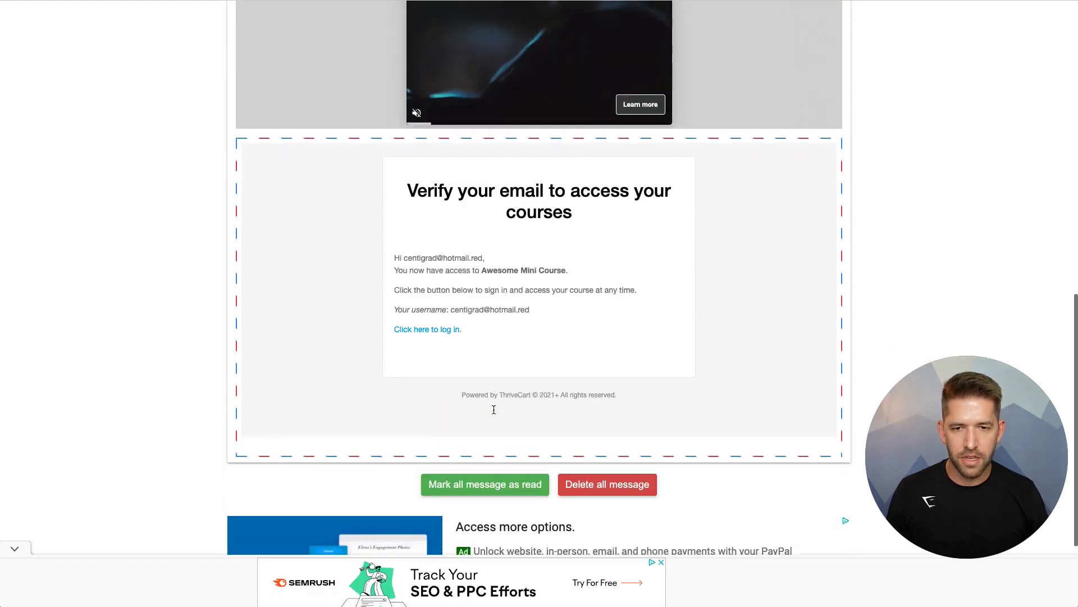
scroll(494, 409, down, 3)
scroll(493, 386, up, 8)
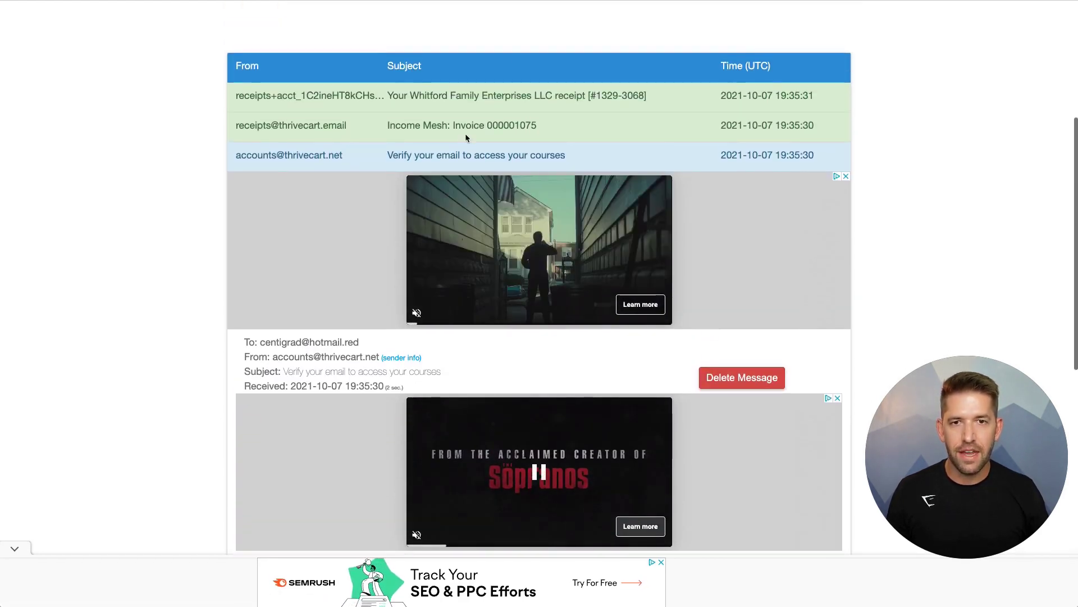
scroll(465, 137, up, 1)
- Open the Income Mesh invoice email and the Whitford Family Enterprises LLC receipt
click(534, 176)
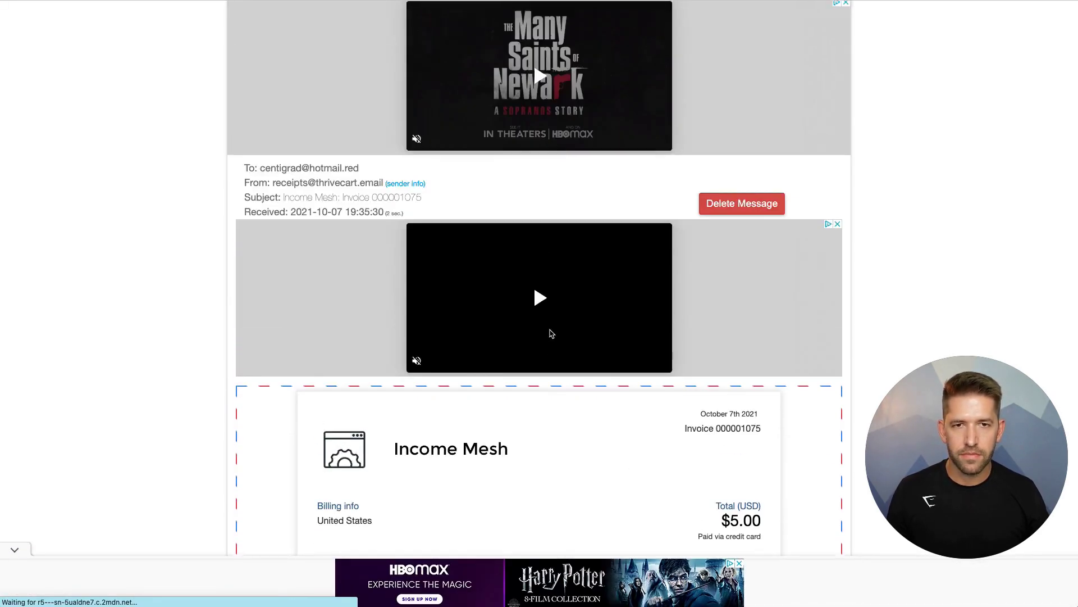
scroll(551, 333, up, 3)
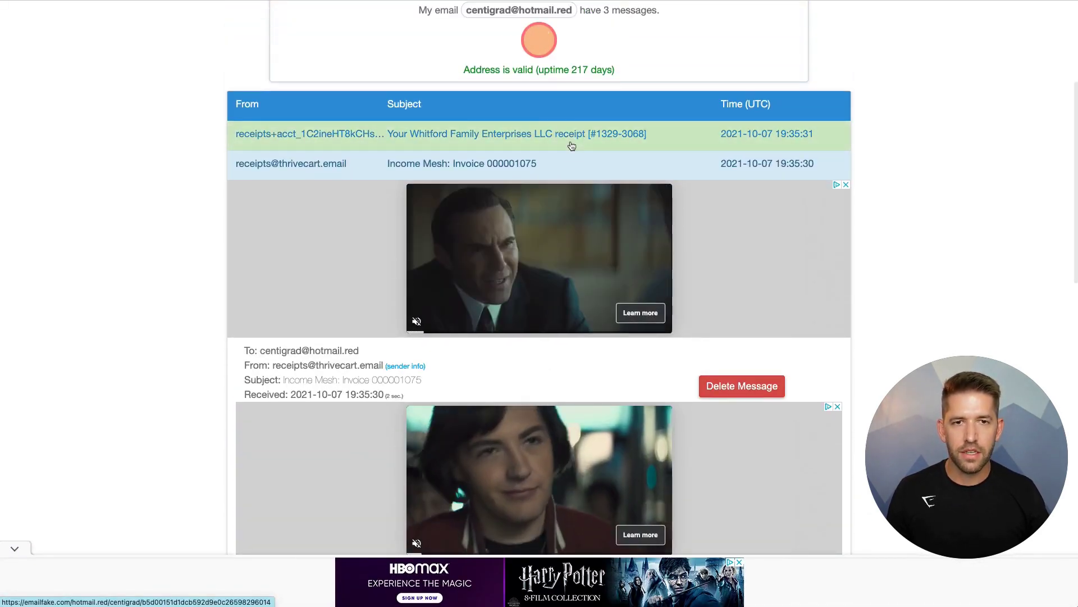
click(570, 145)
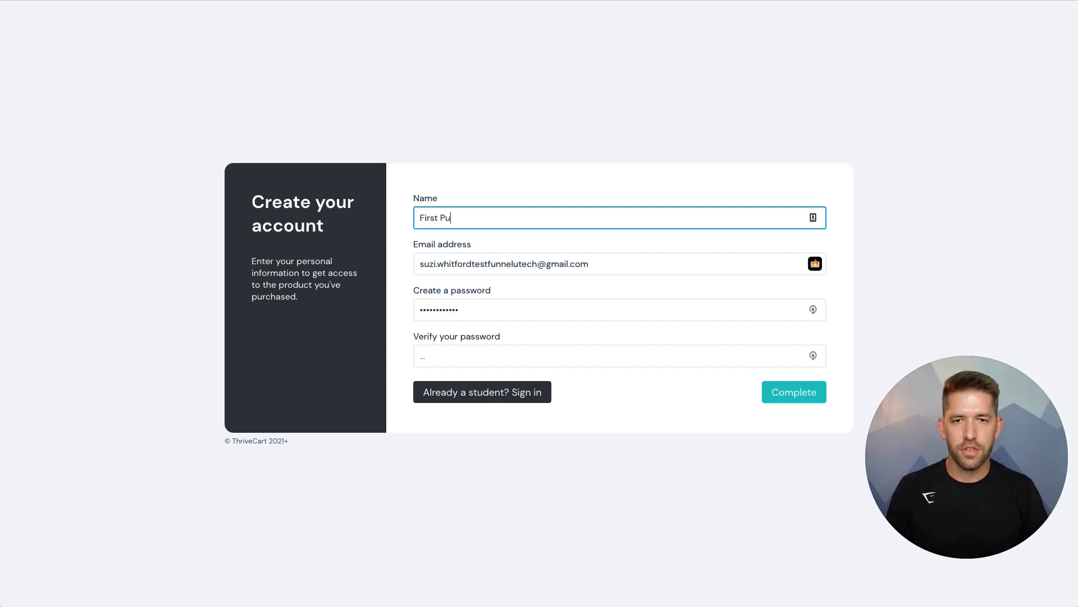
- Enter the student's name, the buyer's e-mail address and a matching password, then complete signup
text(se)
key(Tab)
key(Tab)
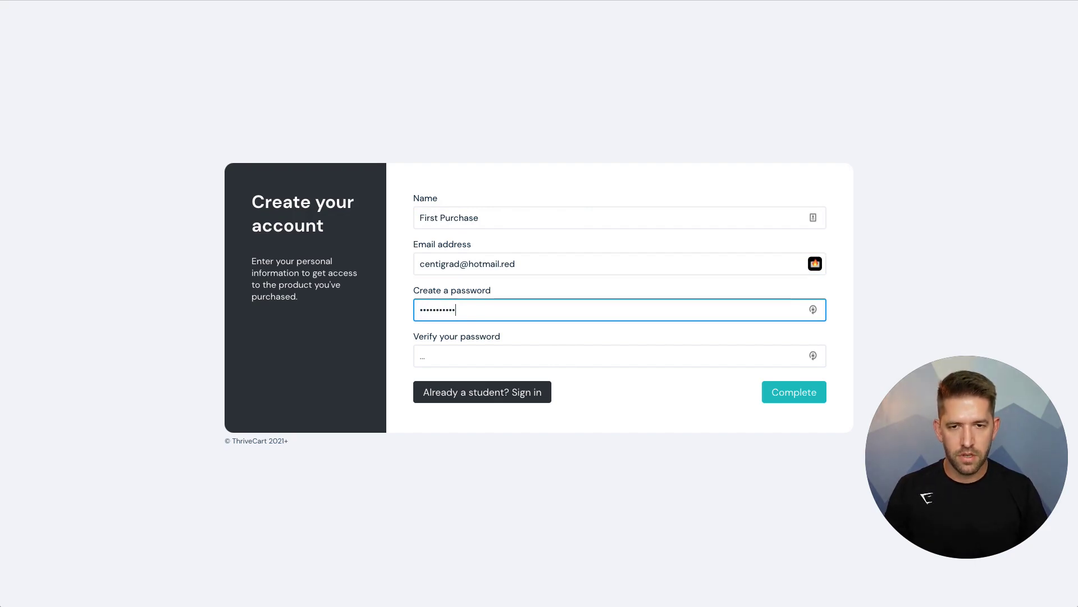
click(422, 356)
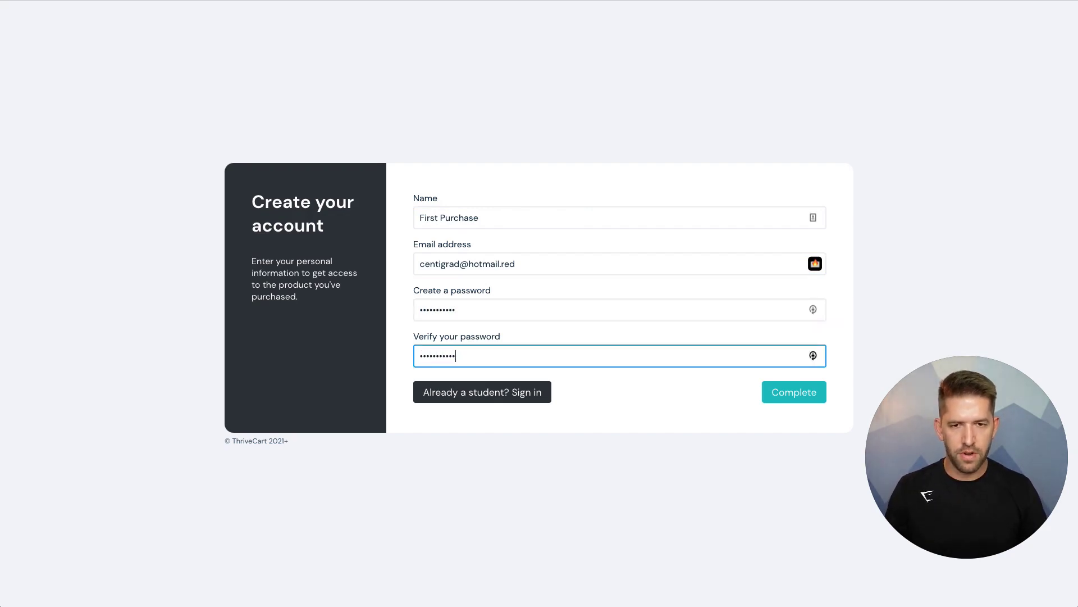
click(784, 400)
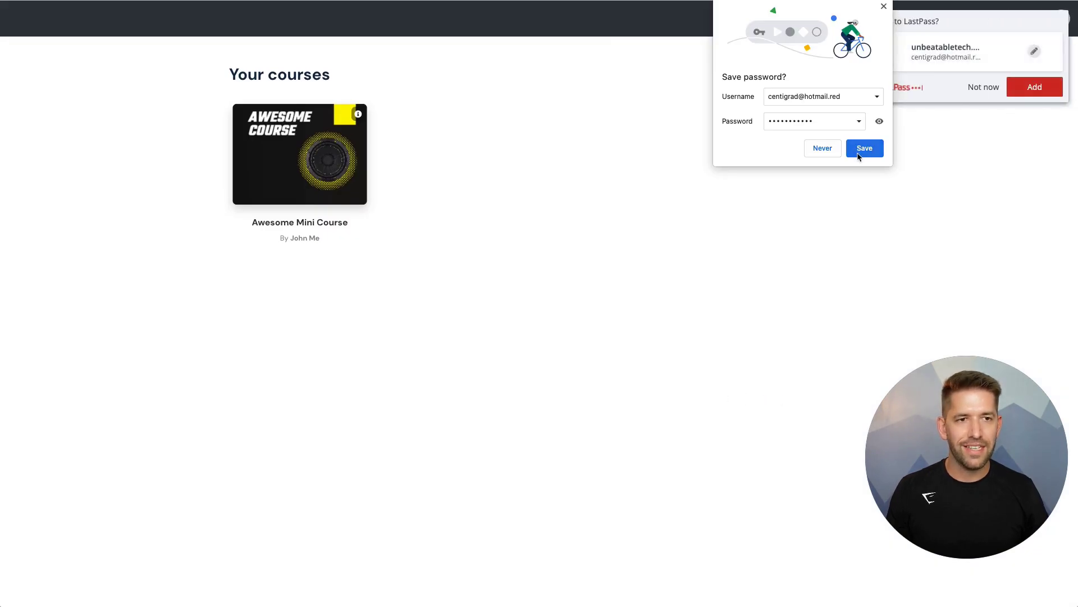
- Save the new login in Chrome and LastPass, then open Awesome Mini Course
click(862, 149)
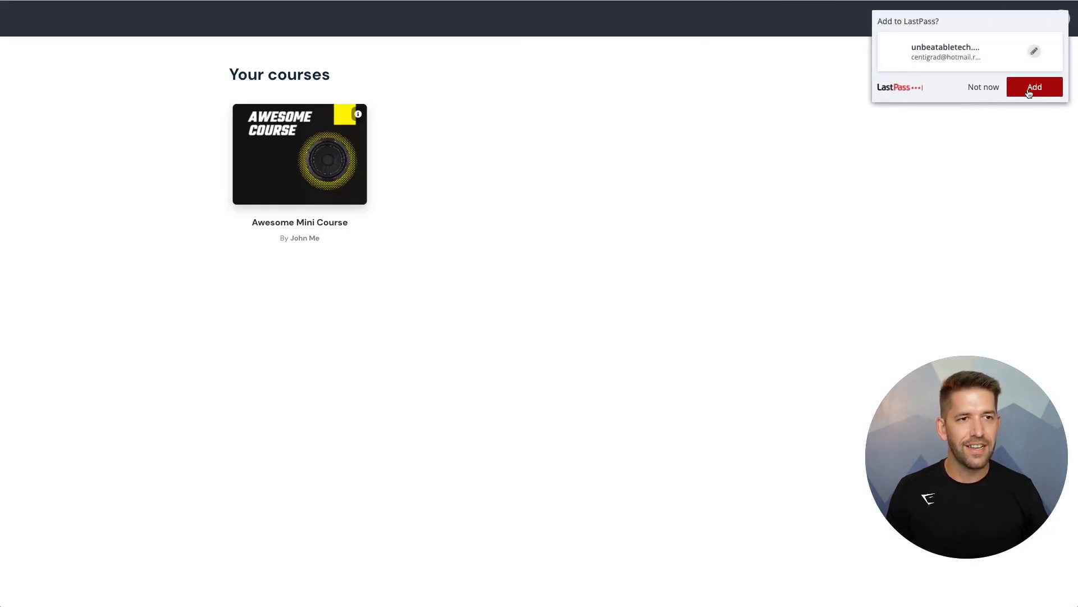
click(1032, 88)
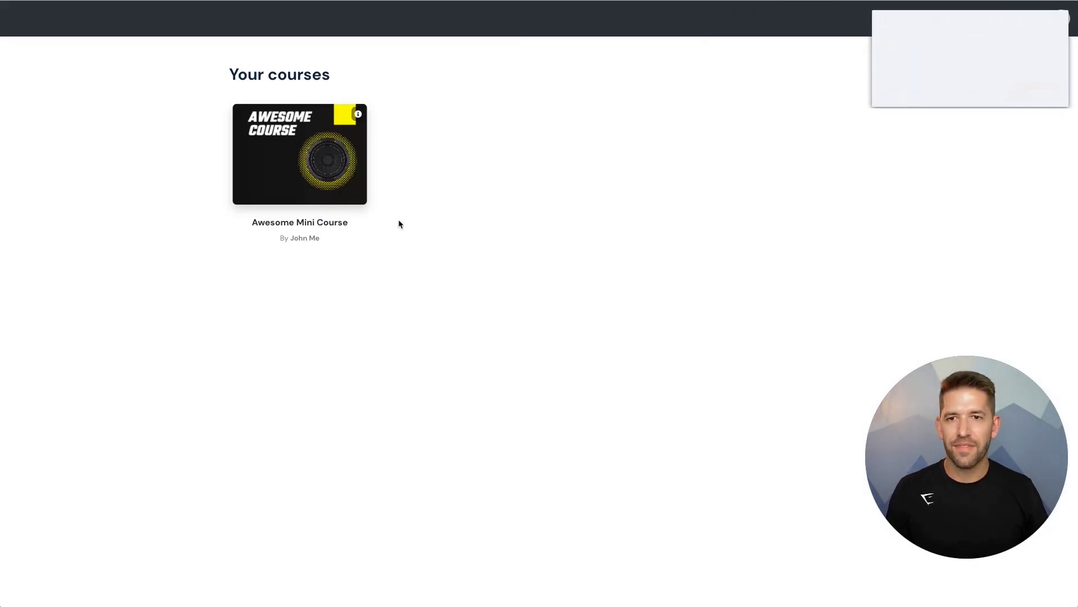
click(332, 178)
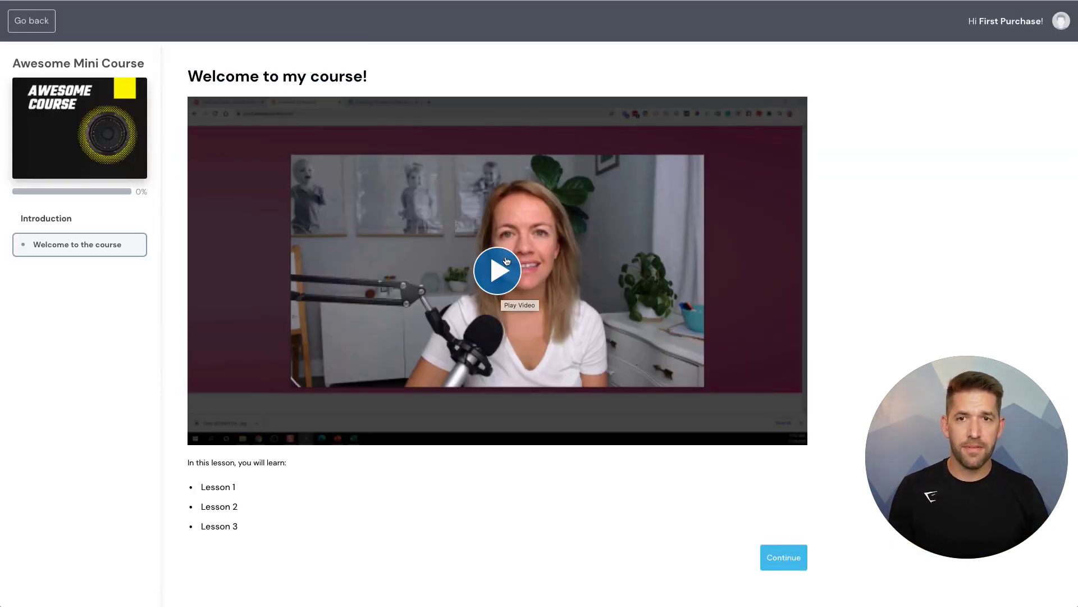
scroll(532, 250, down, 1)
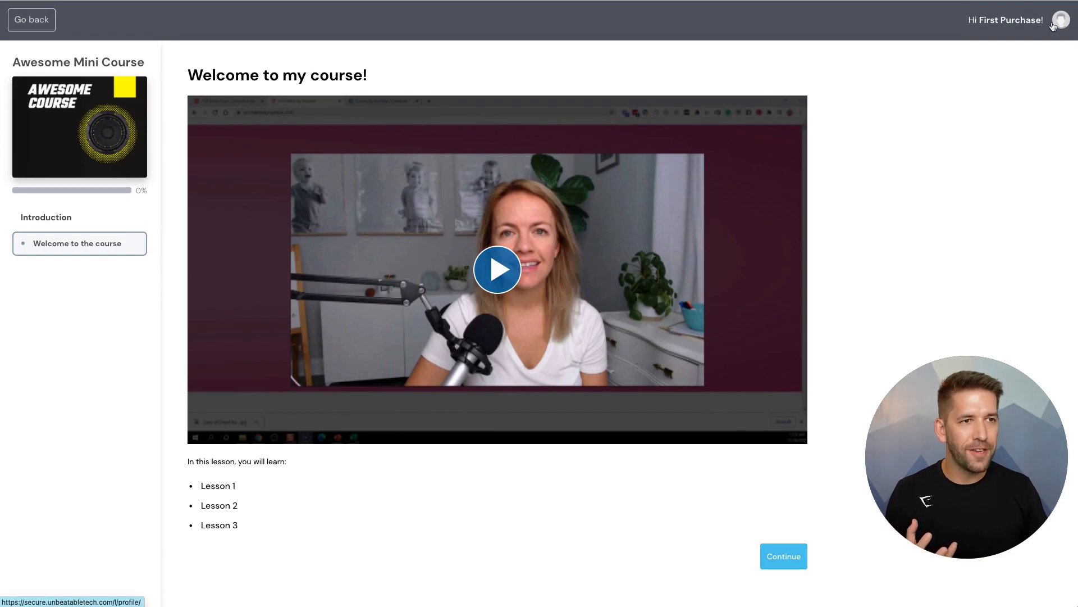
- Update the student profile, go back to the courses list, and reopen Awesome Mini Course
click(1054, 27)
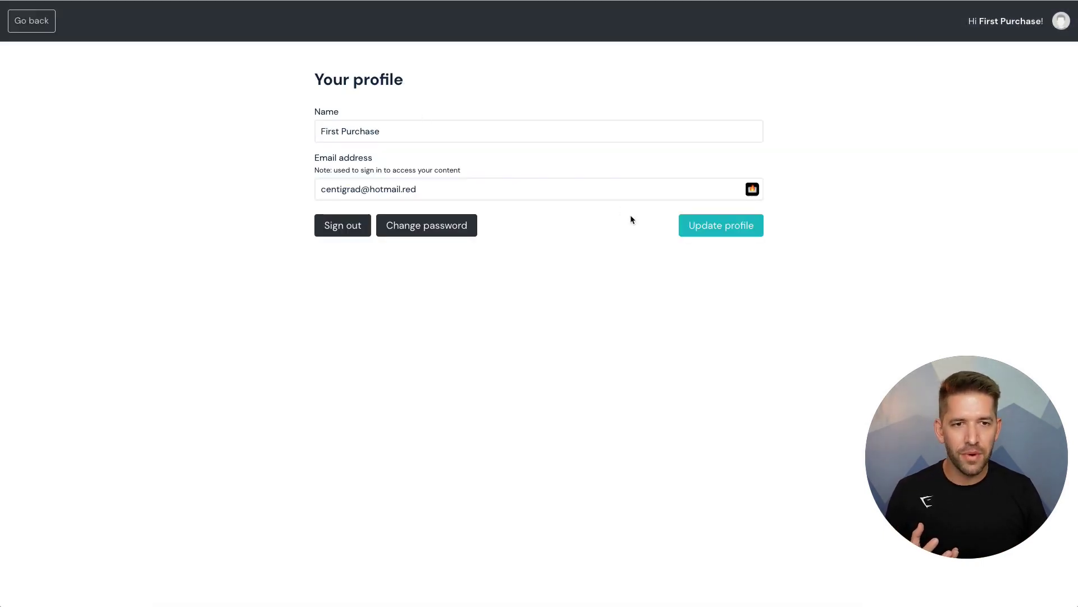
click(704, 226)
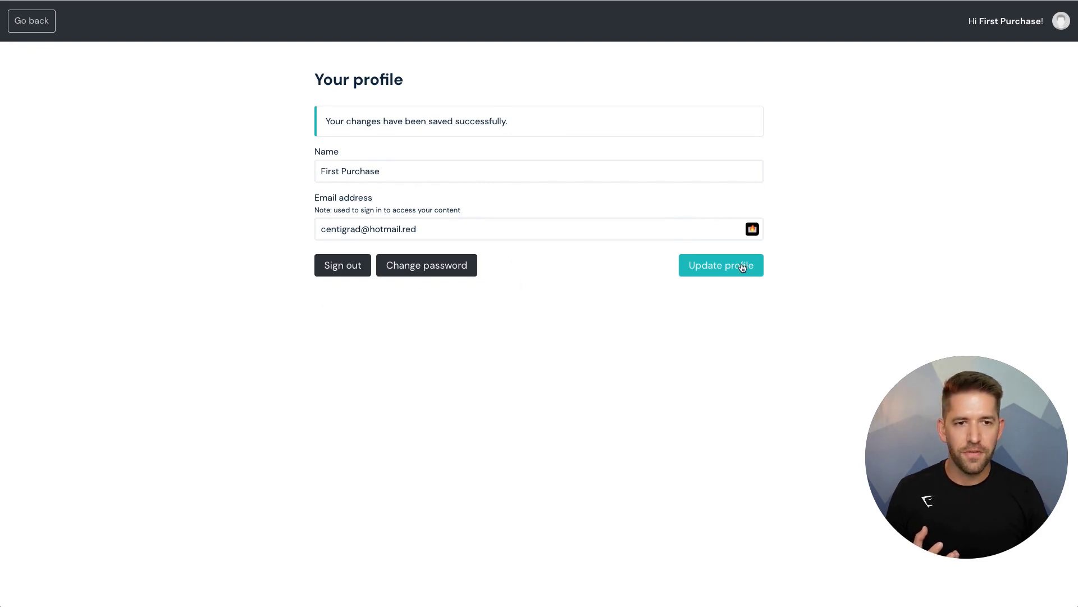
click(27, 35)
click(301, 166)
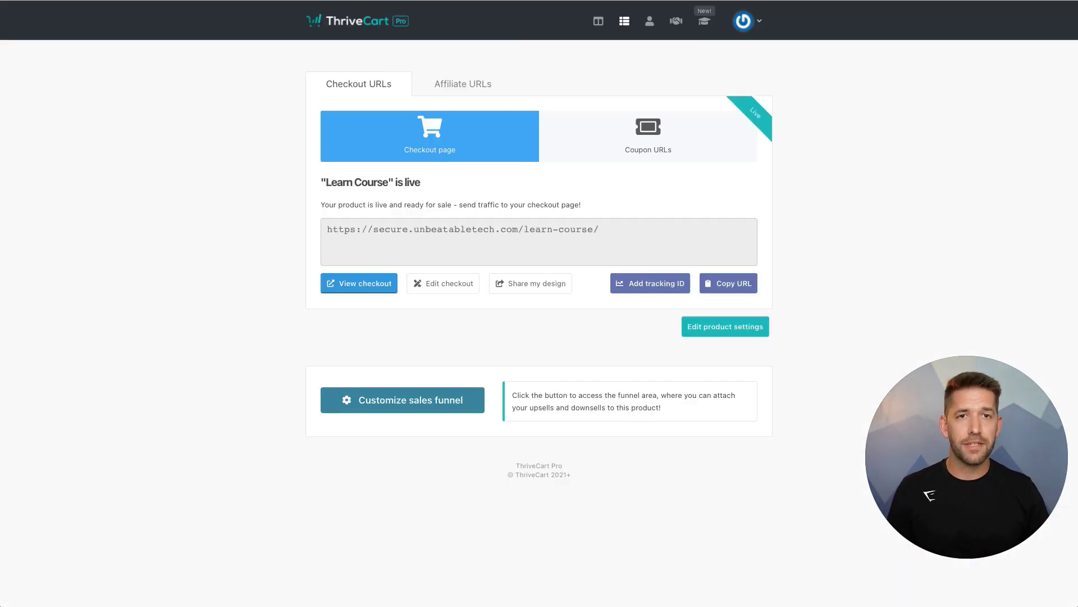
- Check the $5.00 Learn Course sale in ThriveCart's transactions, then switch back to the EmailFake inbox
click(615, 31)
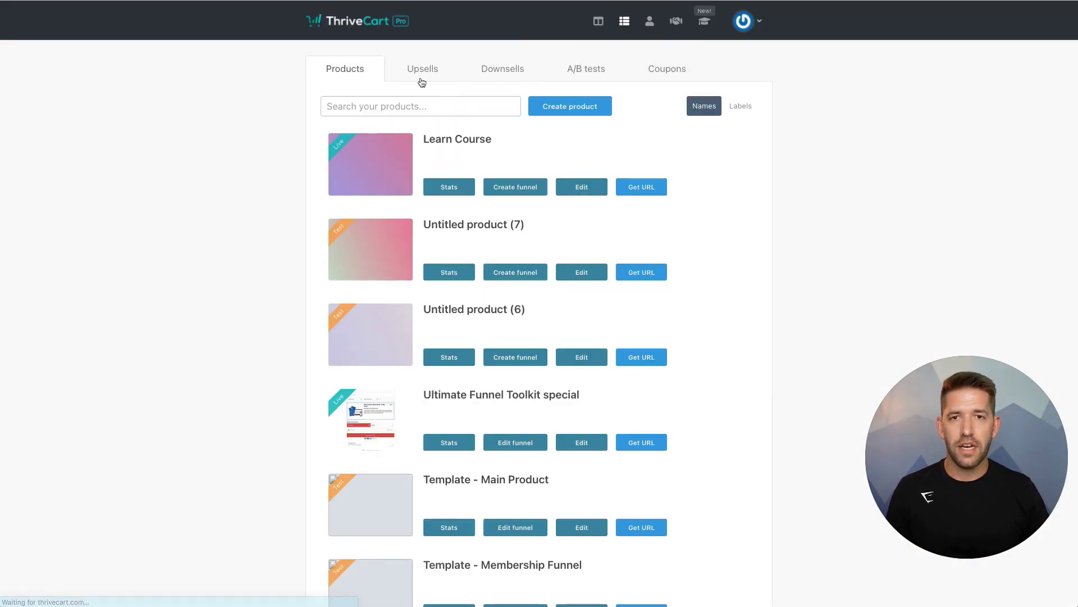
click(649, 23)
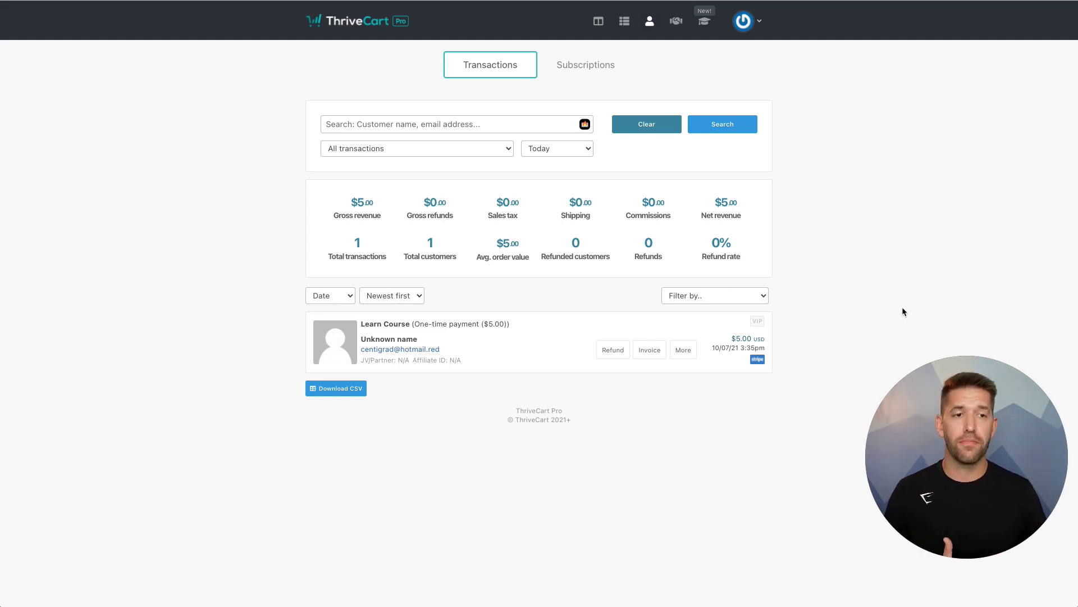
mouse_move(910, 414)
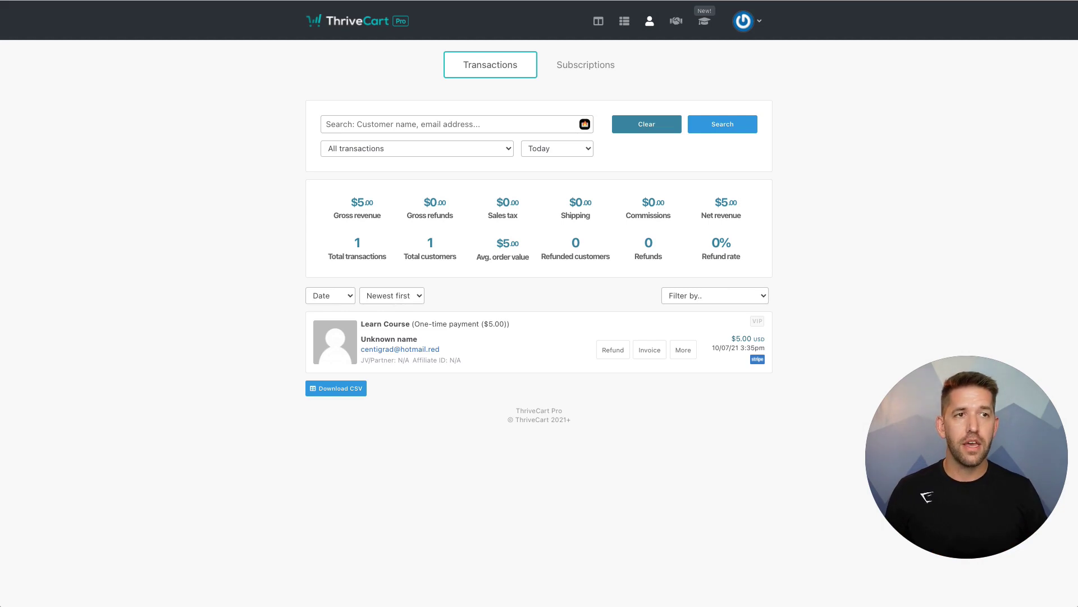
key(ctrl+Tab)
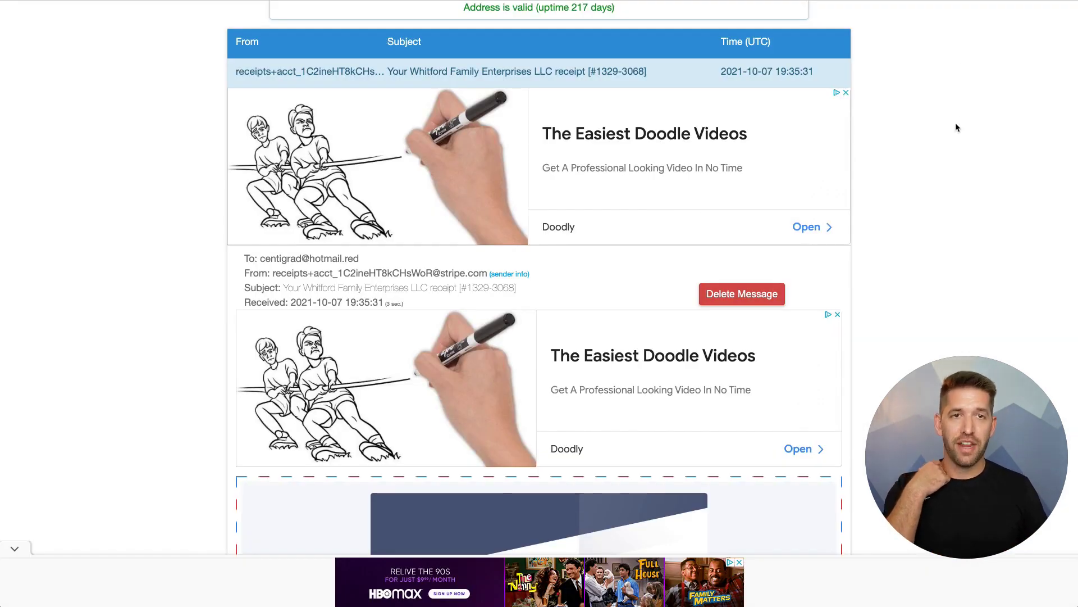
- Switch back to the Welcome to my course! lesson tab in ThriveCart Learn
key(ctrl+Tab)
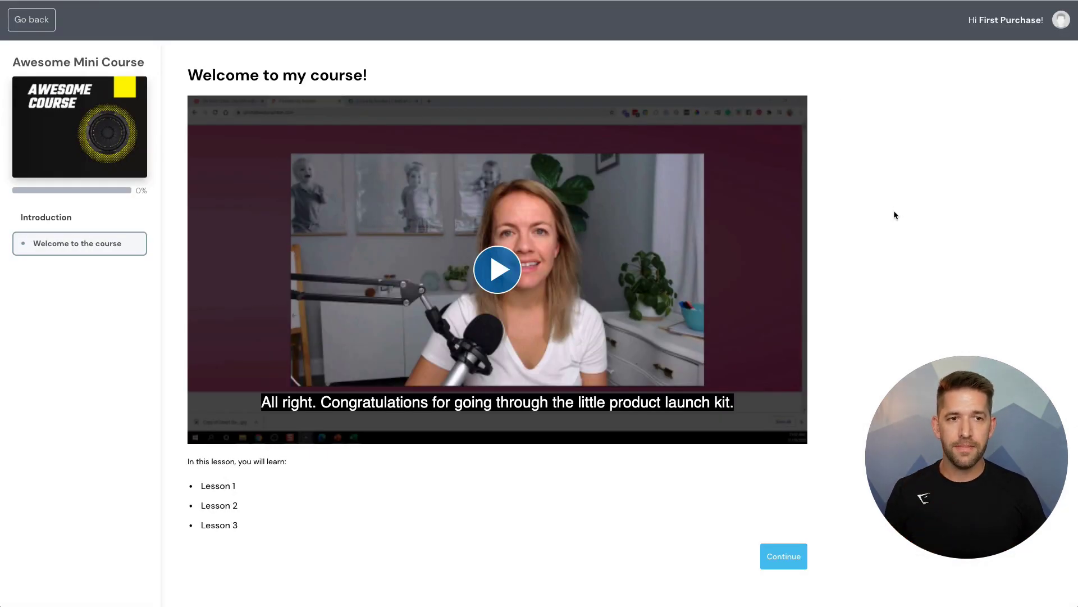
mouse_move(944, 479)
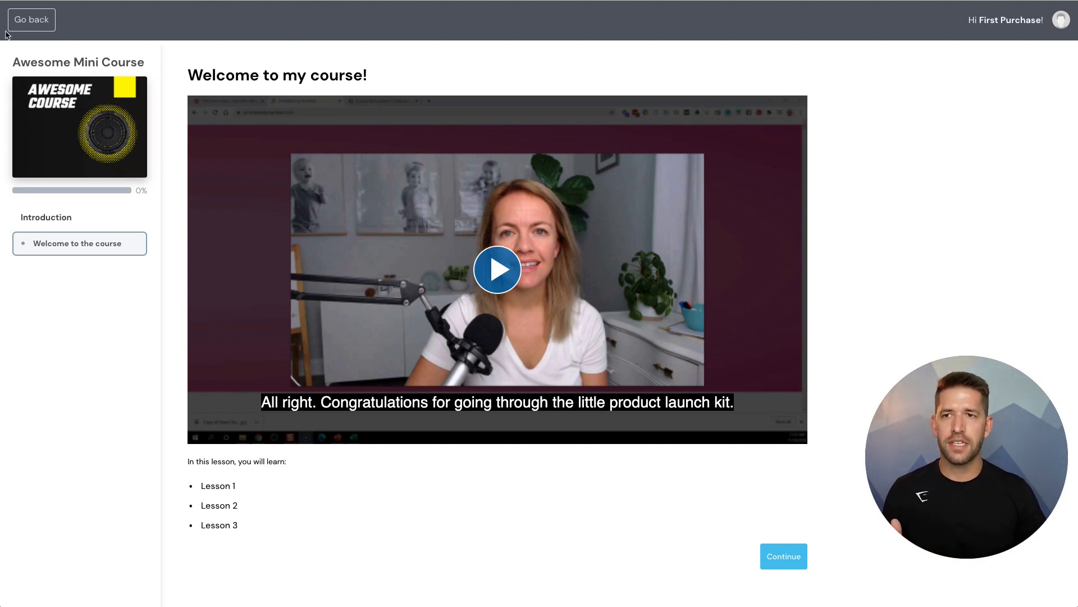
click(35, 21)
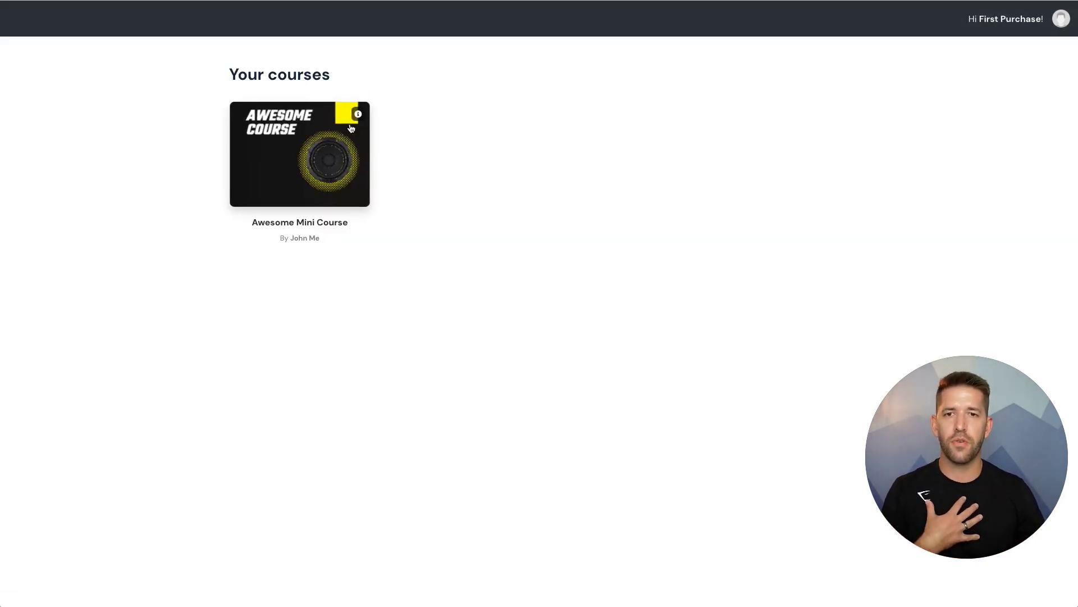
click(357, 114)
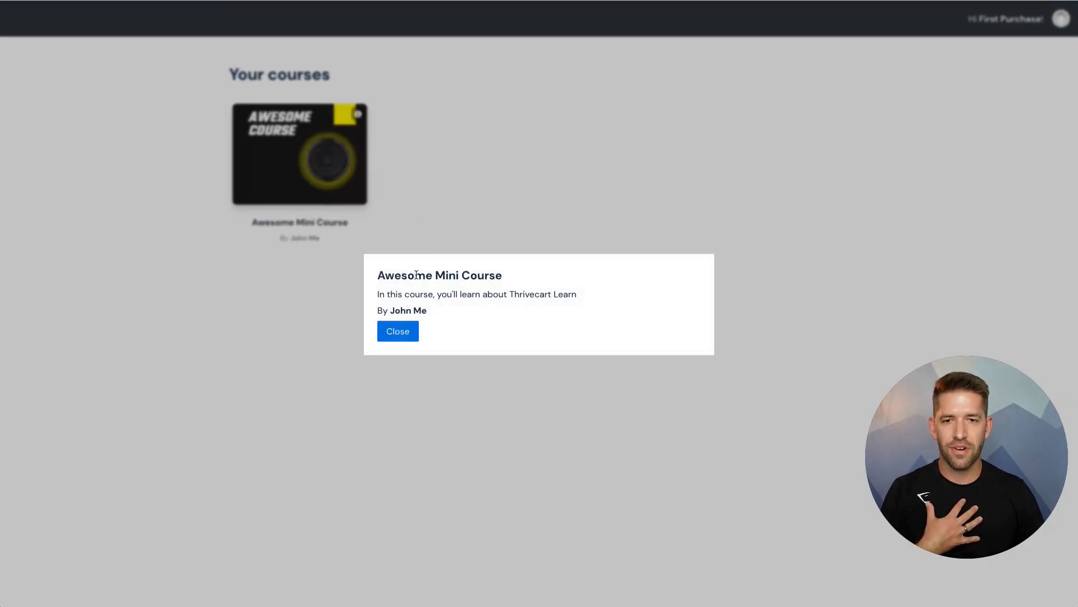
click(398, 331)
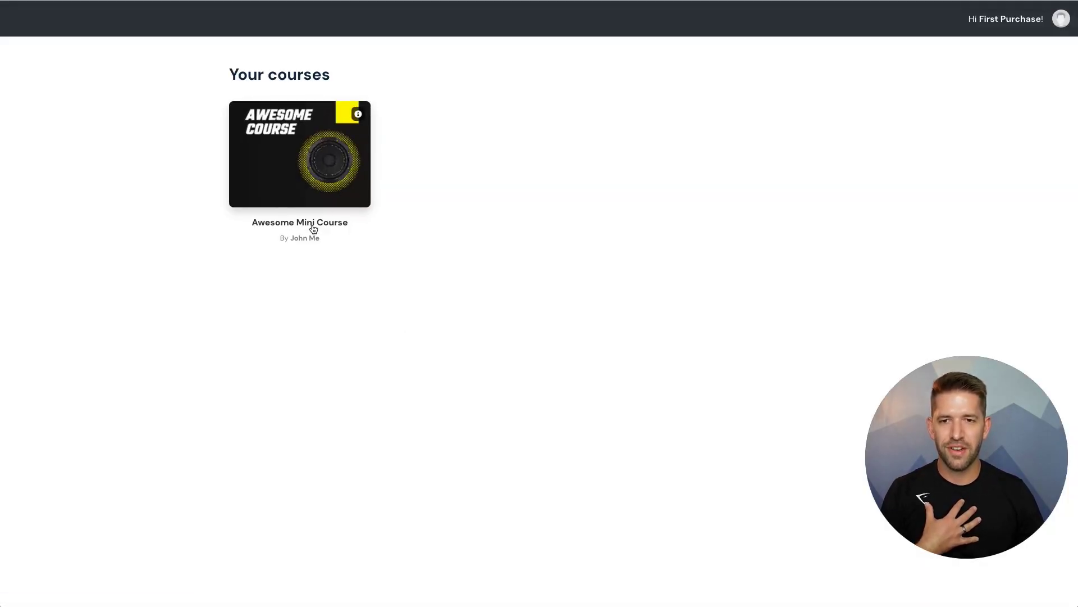
click(313, 228)
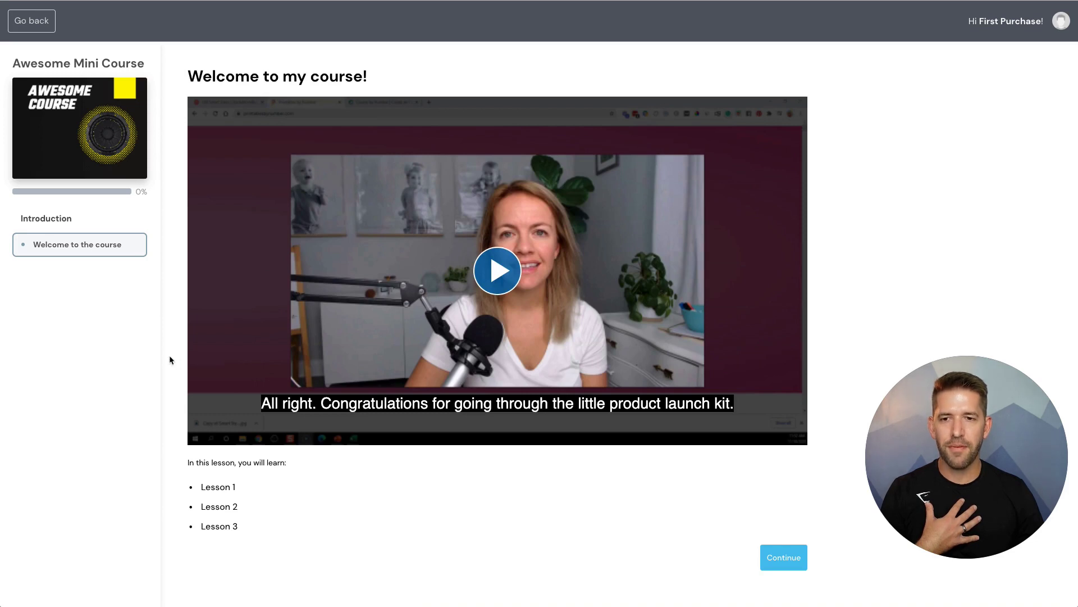